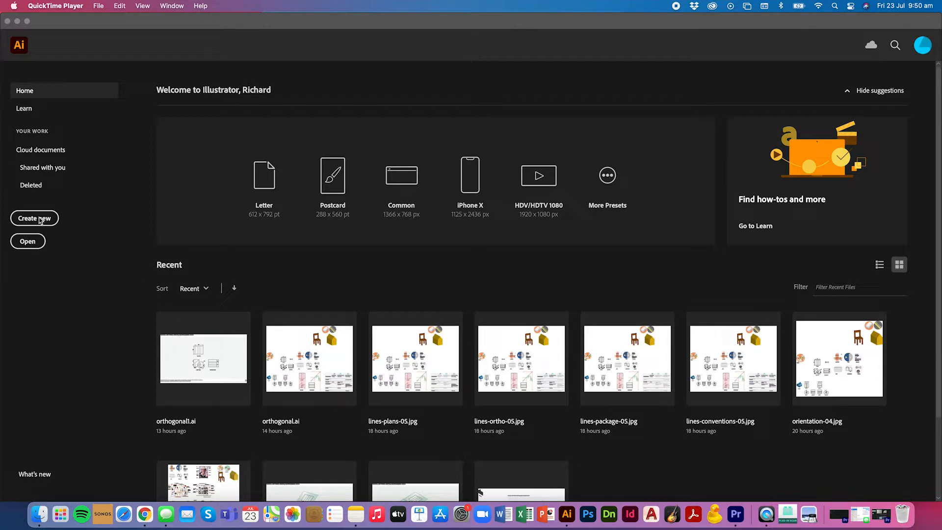
Create a new landscape CMYK document with one artboard measuring 420 x 297 mm
click(40, 220)
click(40, 220)
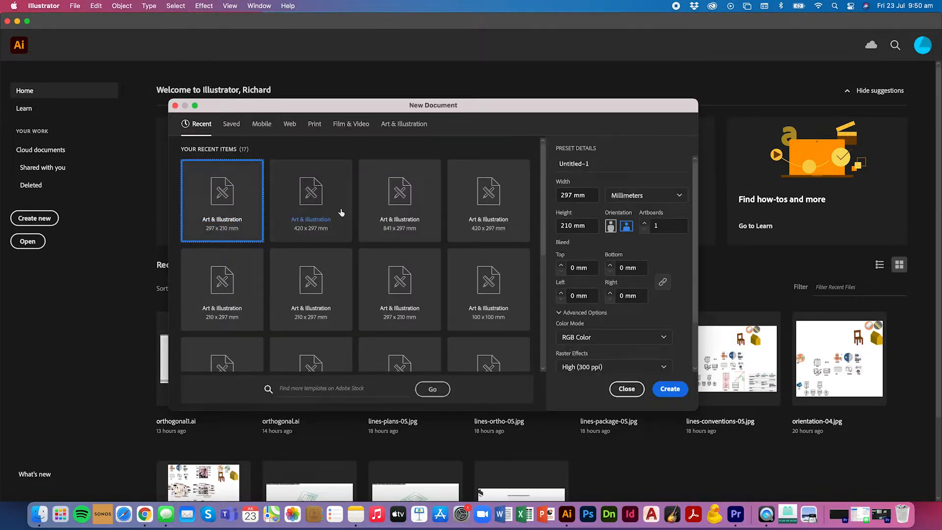
click(487, 198)
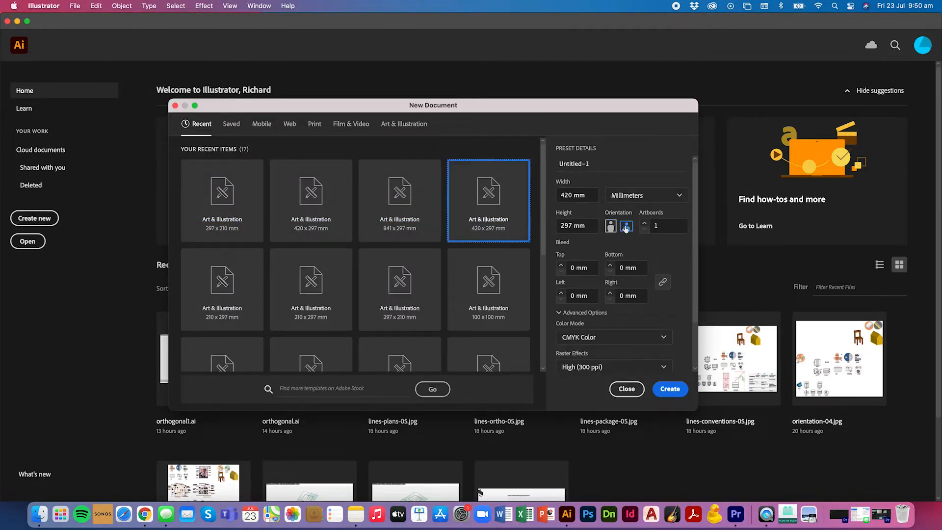
click(669, 390)
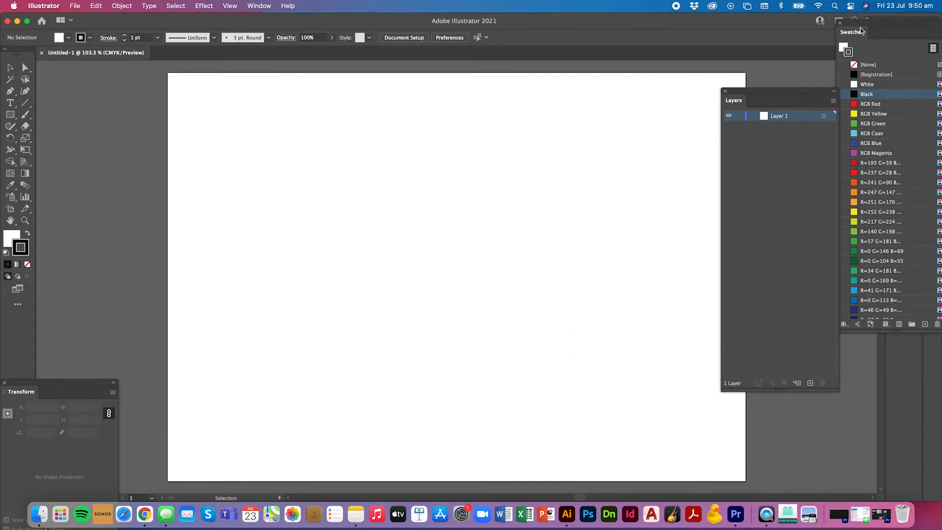
Reposition the floating Swatches and Transform panels fully into view and collapse the Layers panel beside the artboard
drag(870, 25, 642, 96)
drag(757, 92, 844, 133)
double_click(776, 102)
drag(681, 95, 761, 86)
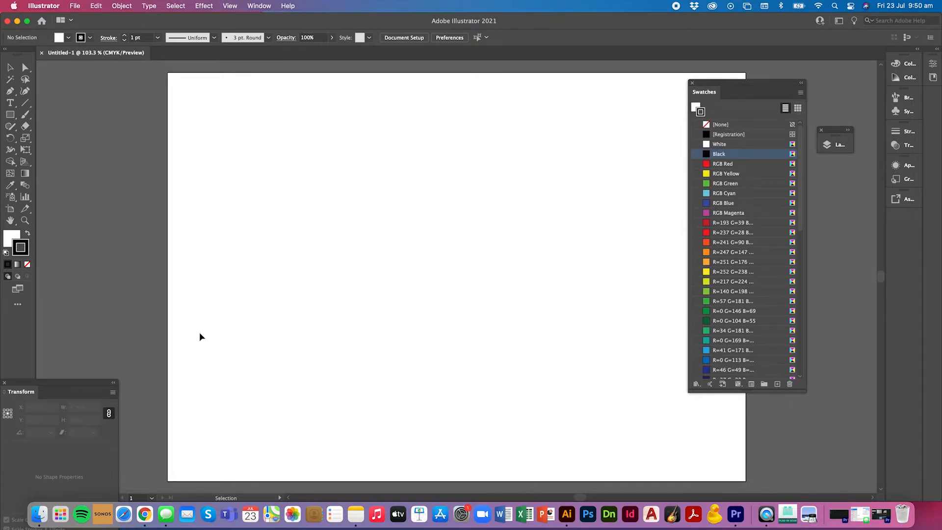
drag(59, 394, 130, 291)
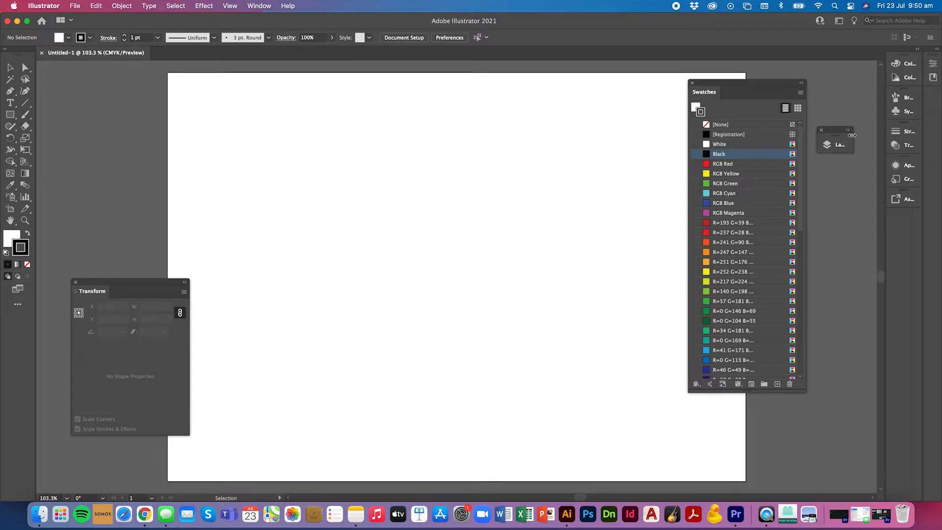
Detach the Stroke panel, shorten the Swatches panel, and stack the two with the Transform panel kept on the opposite side of the artboard
click(894, 131)
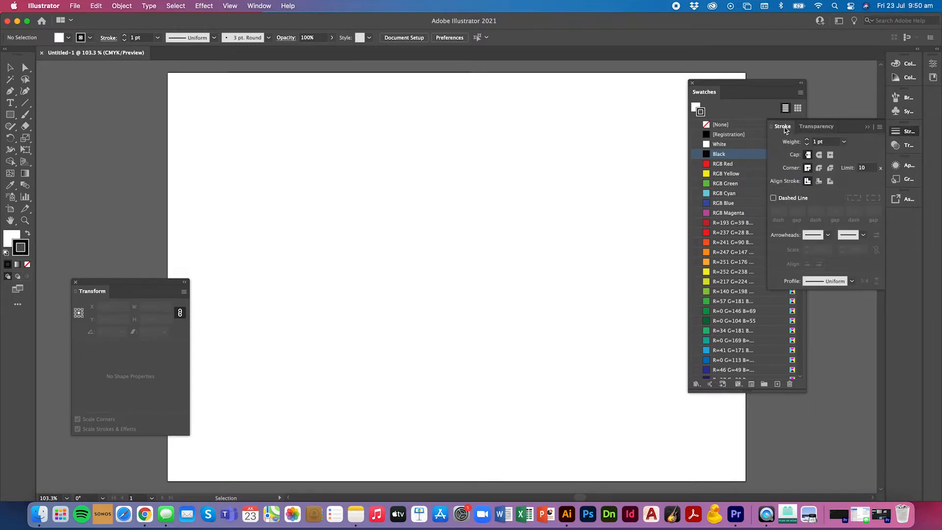
mouse_move(775, 128)
mouse_down()
mouse_move(544, 257)
mouse_move(523, 257)
mouse_up()
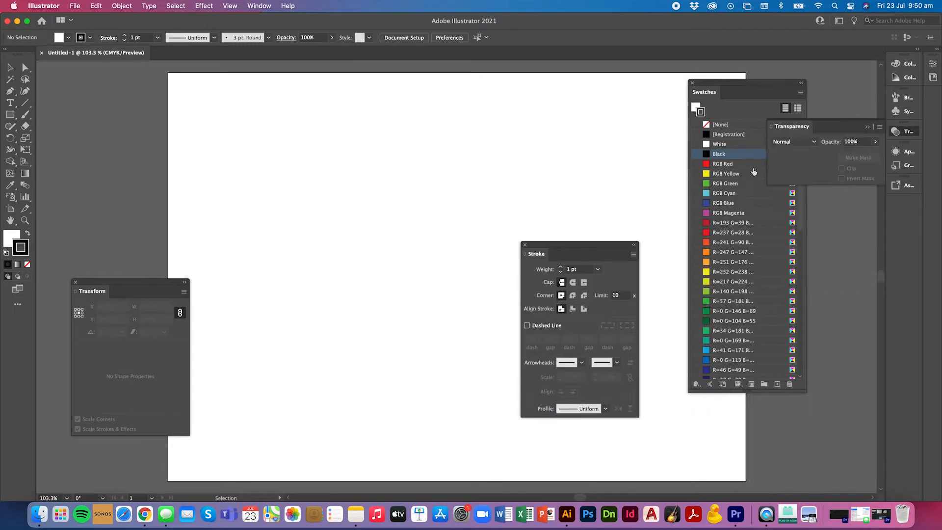
click(867, 127)
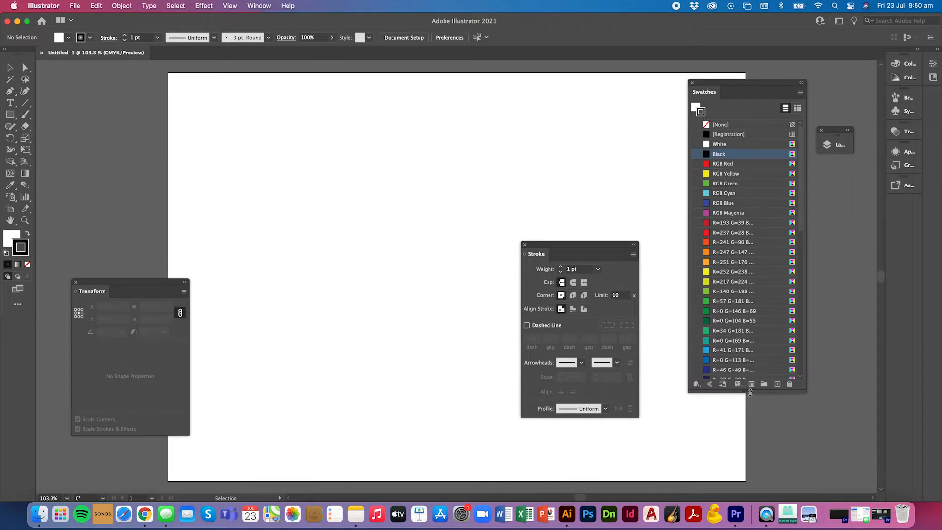
drag(750, 392, 750, 236)
mouse_move(744, 83)
mouse_down()
mouse_move(789, 73)
mouse_move(770, 68)
mouse_up()
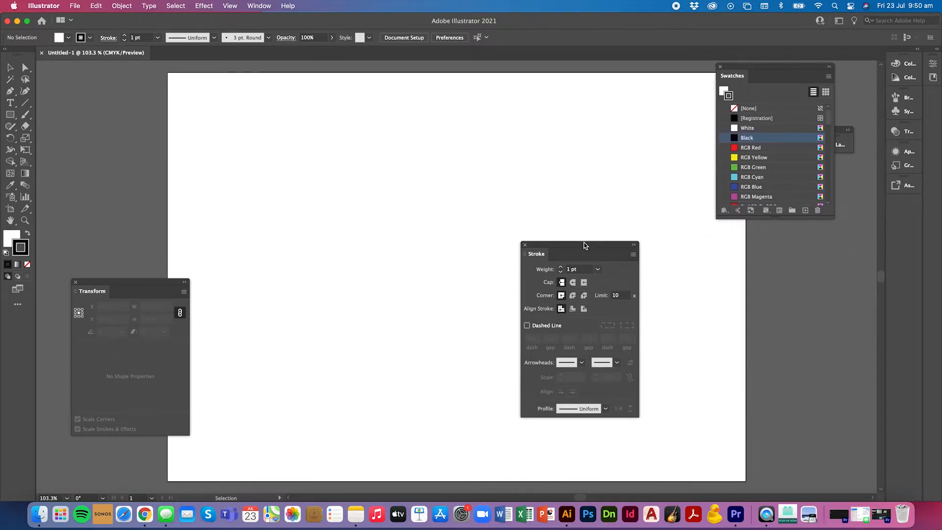
drag(584, 245, 780, 241)
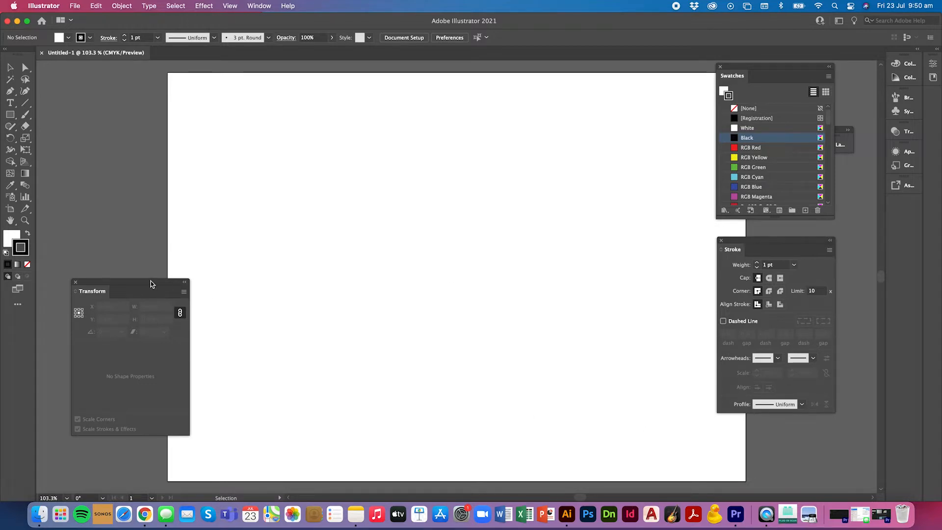
drag(150, 284, 135, 283)
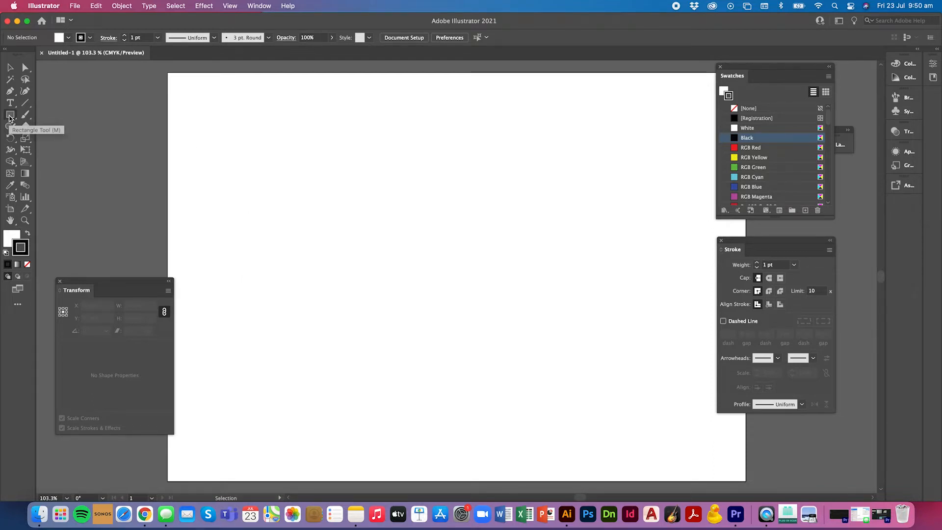
Draw a 60 x 60 mm square in the upper part of the artboard with the Rectangle tool
click(10, 115)
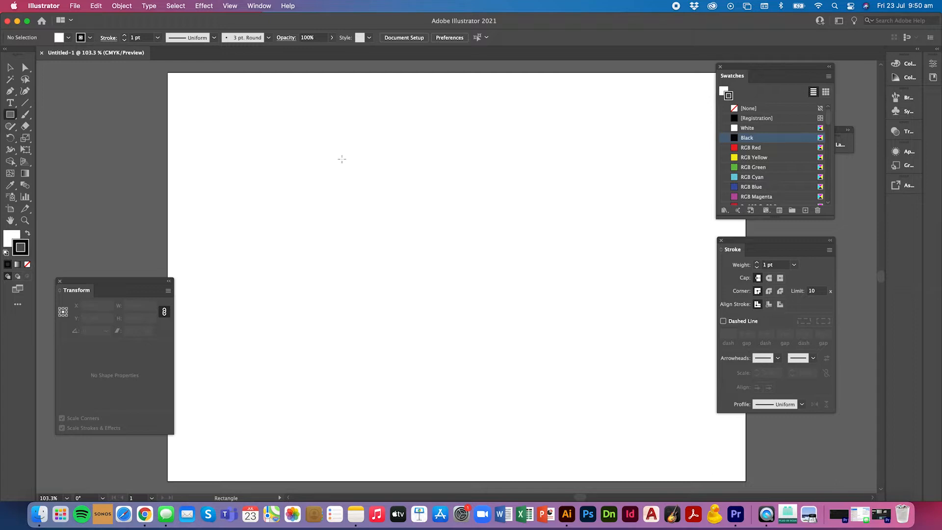
click(342, 159)
text(60)
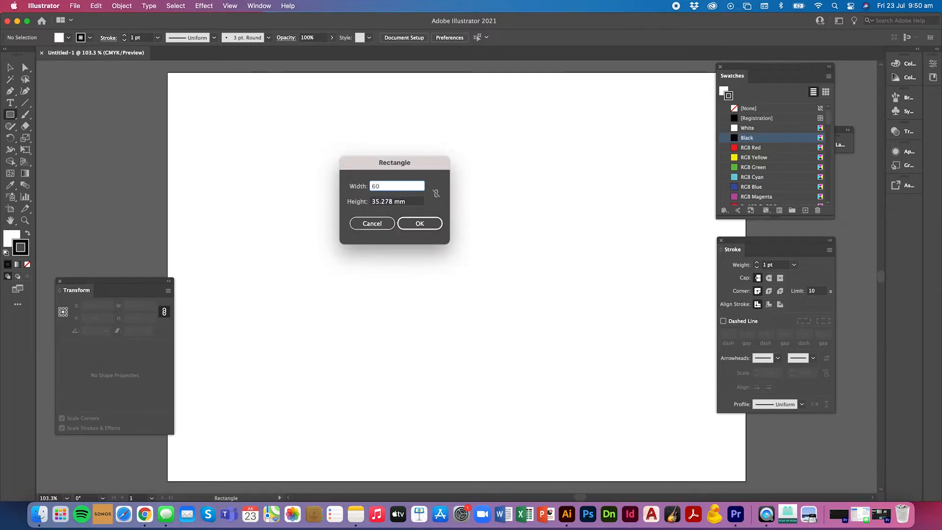
key(Tab)
text(60)
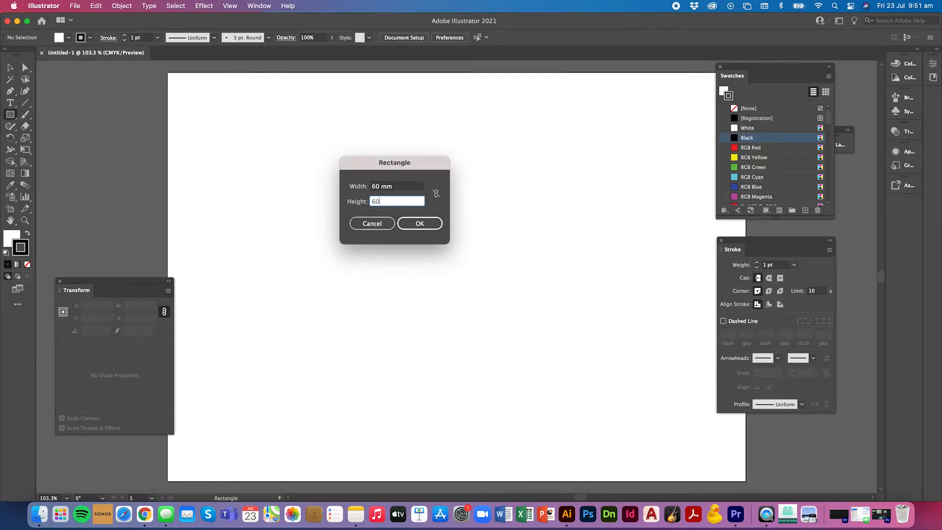
key(Tab)
key(Return)
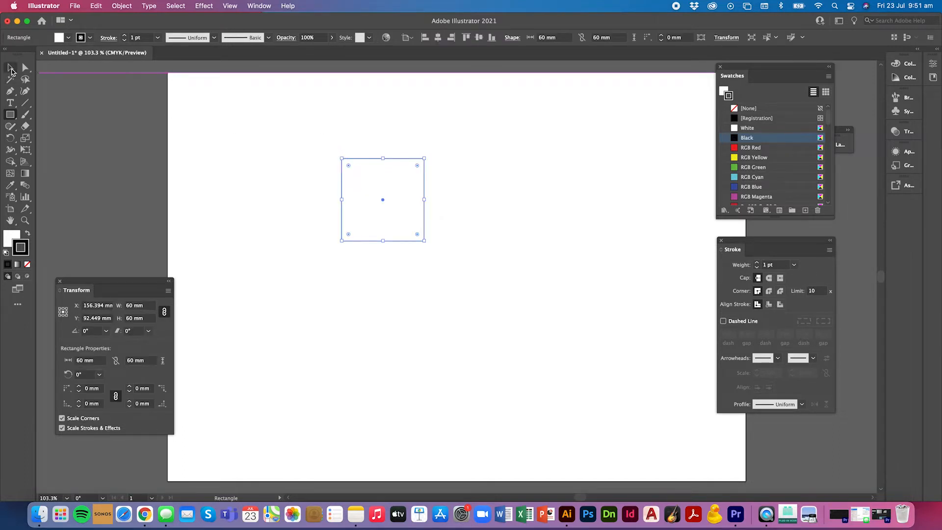
Set the square's stroke weight to 0.25 pt and move its centre to about X 140 mm, Y 71 mm
click(11, 69)
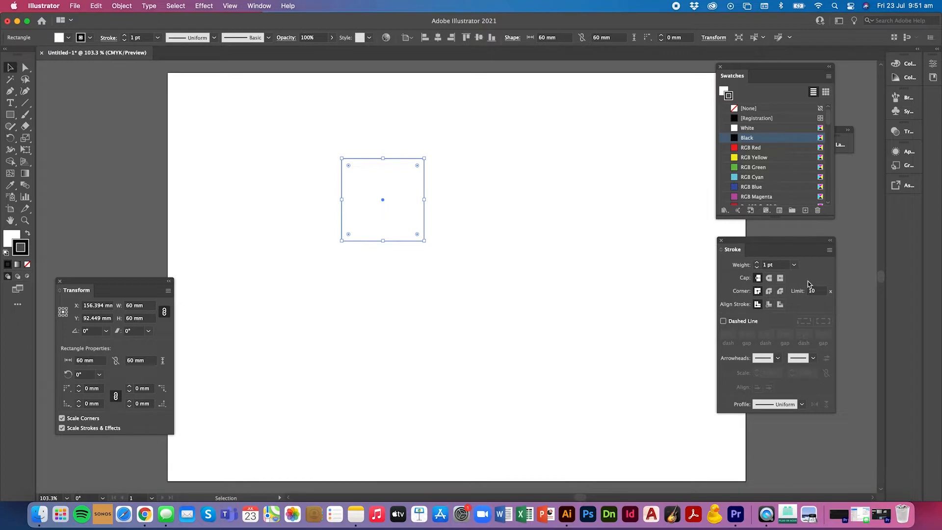
click(794, 266)
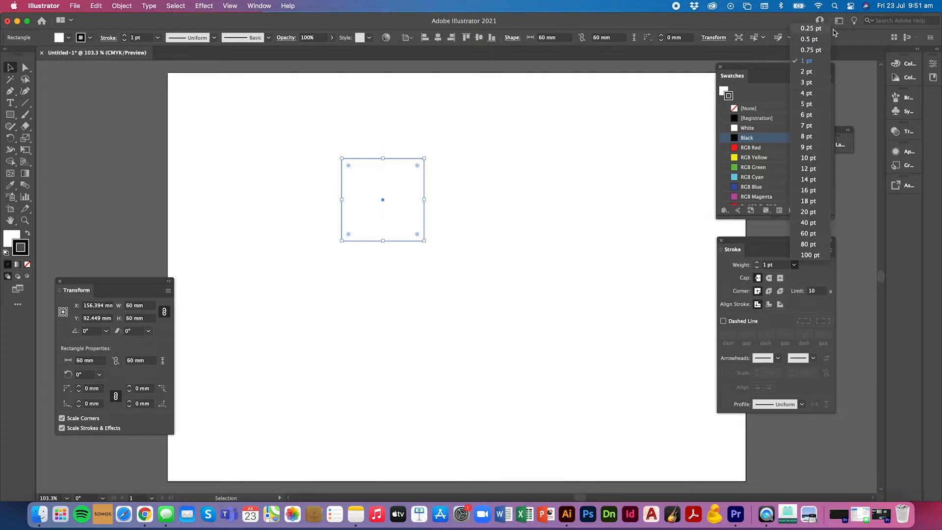
click(810, 28)
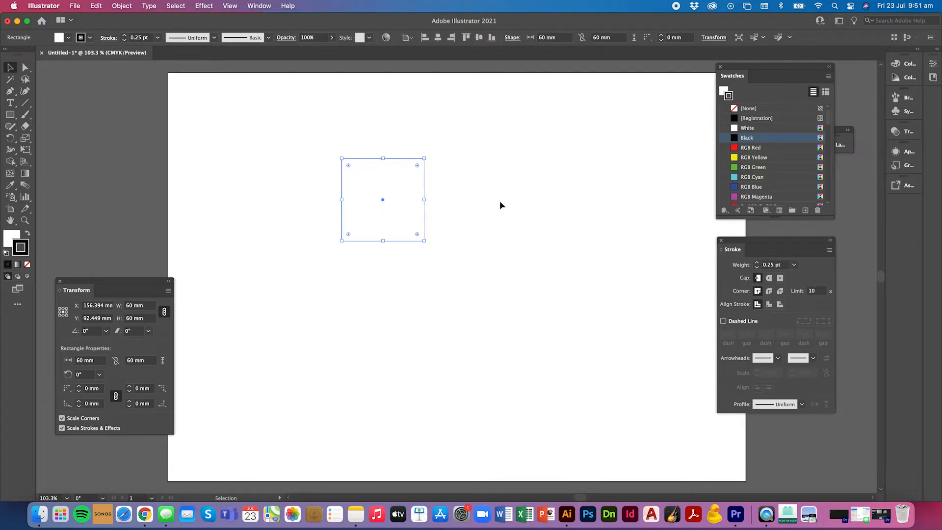
click(439, 202)
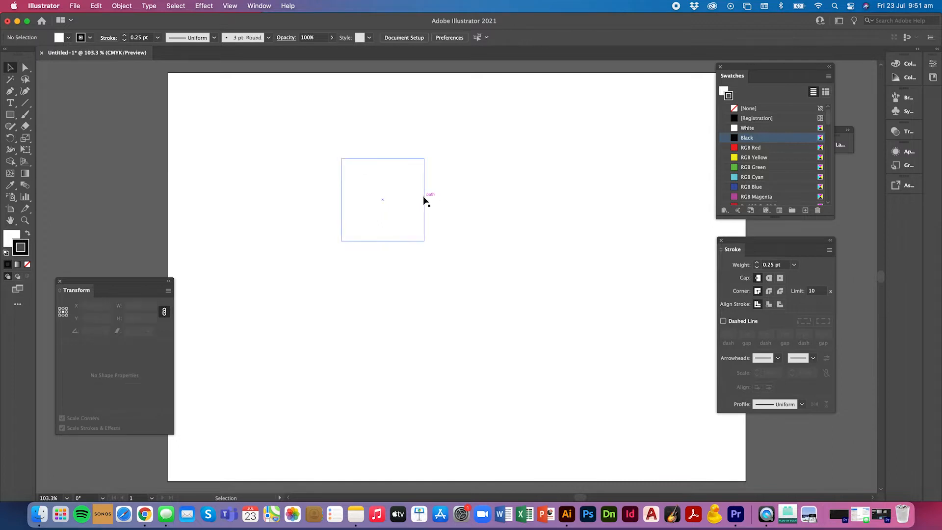
drag(422, 199, 401, 167)
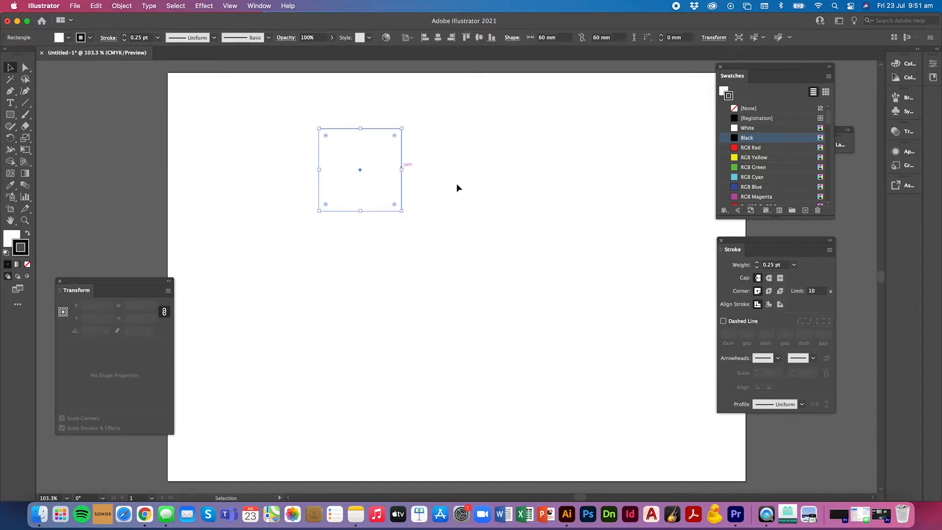
click(462, 185)
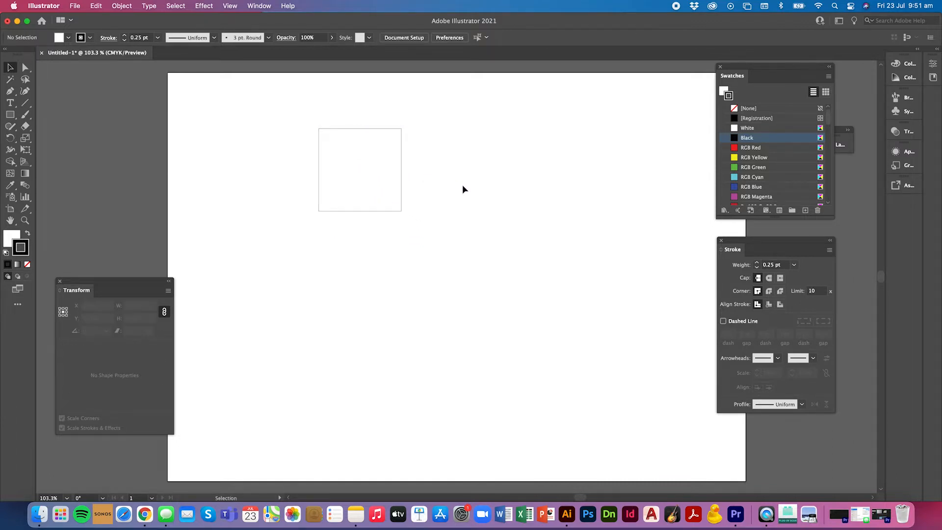
Show the rulers and place a vertical and a horizontal guide, each about 50 mm from the artboard's top-left corner
click(395, 211)
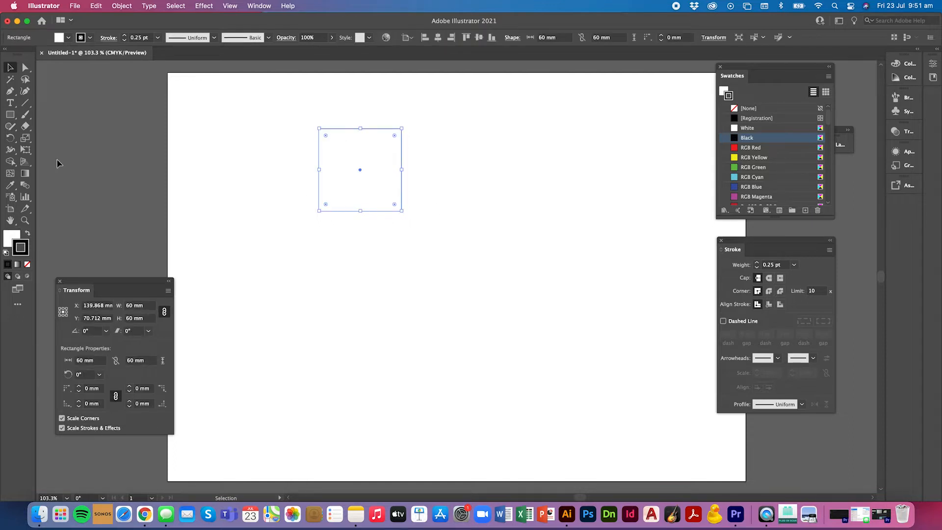
key(a)
key(super+r)
key(v)
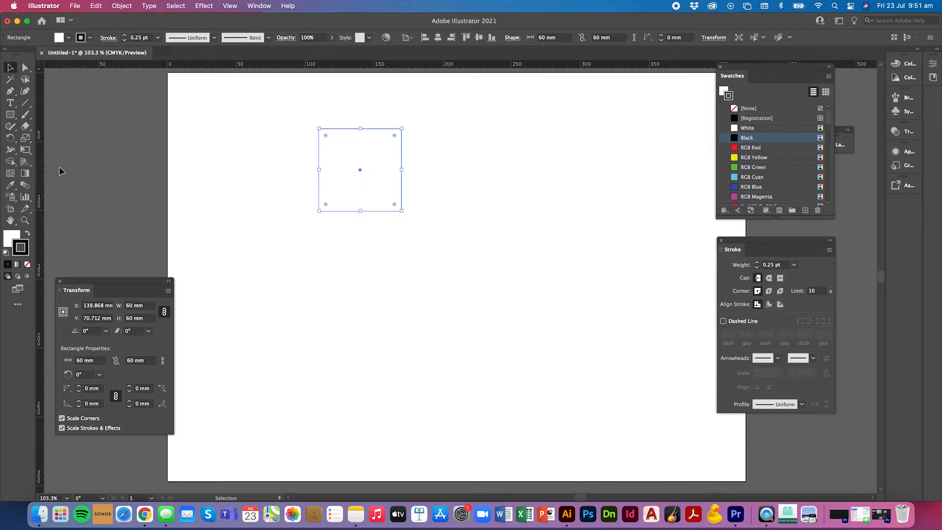
drag(38, 172, 237, 121)
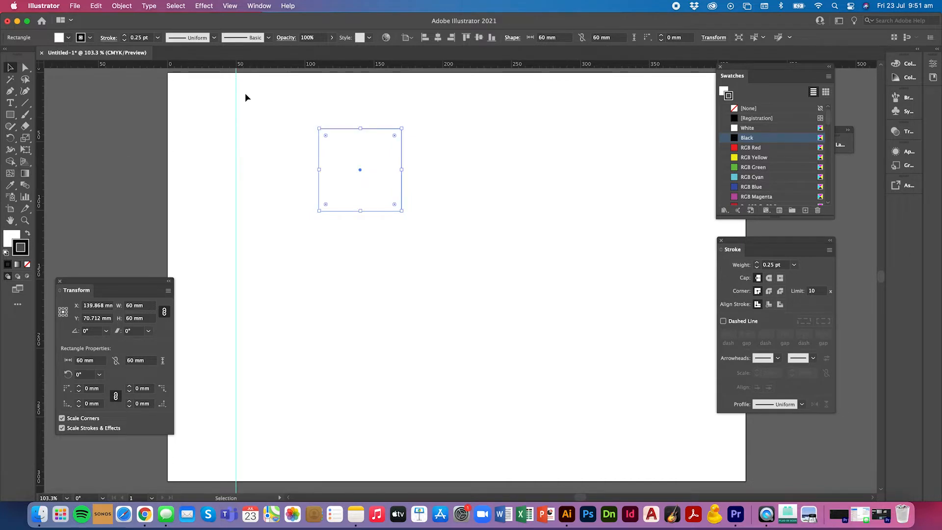
click(256, 65)
drag(254, 65, 232, 142)
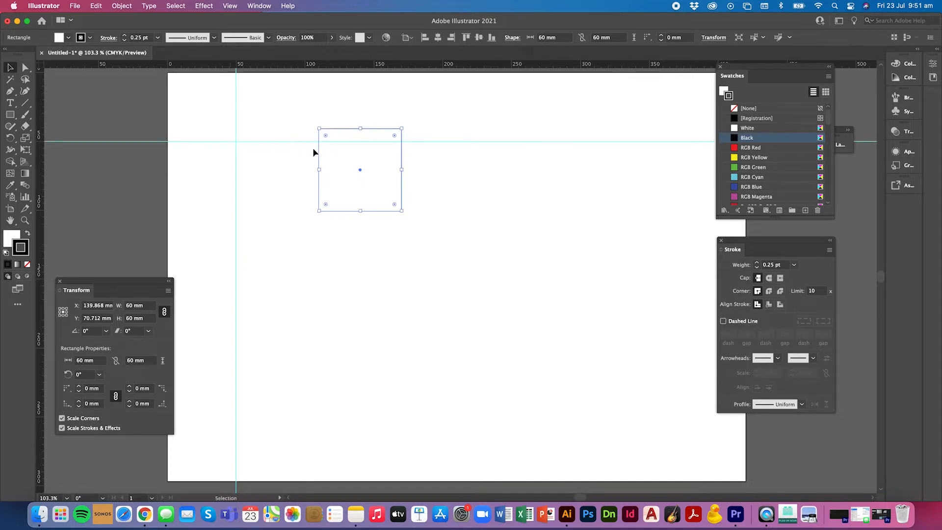
Move the square so its top-left corner snaps to the intersection of the two guides
drag(318, 153, 237, 162)
key(a)
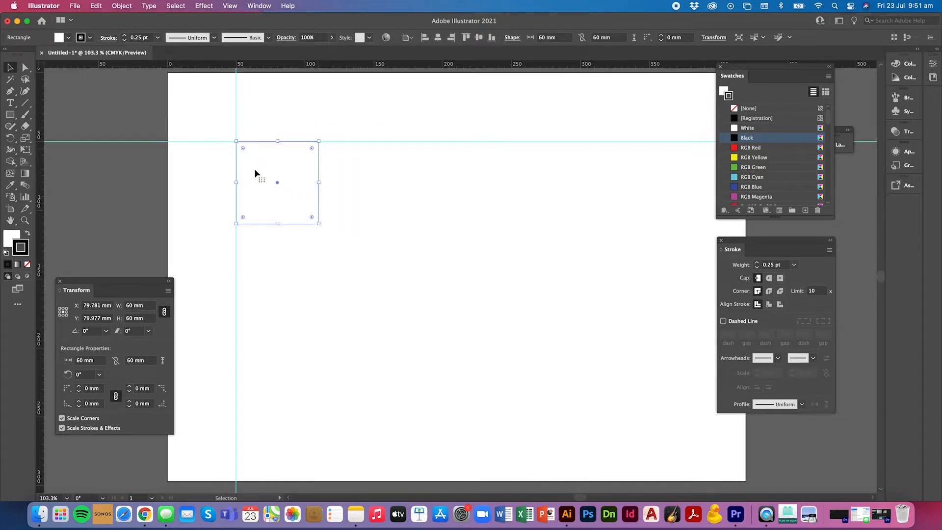
key(super+equal)
key(v)
key(super+equal)
key(super+equal)
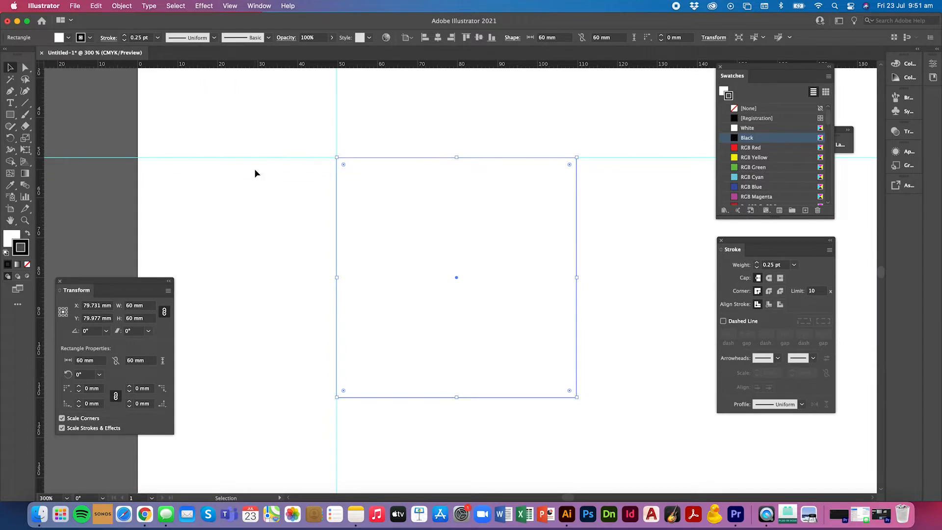
Add a vertical guide through the centre of the square
click(271, 189)
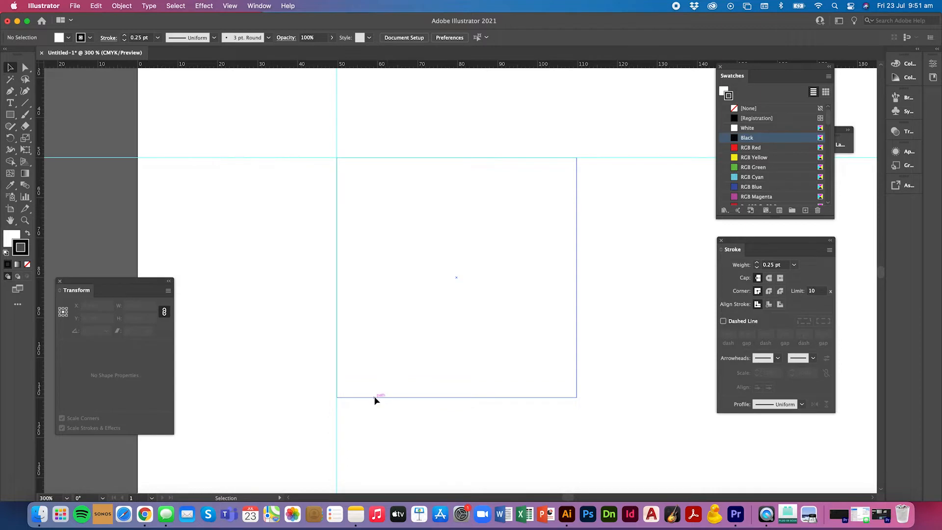
mouse_move(374, 397)
mouse_down()
mouse_move(370, 378)
mouse_move(378, 398)
mouse_up()
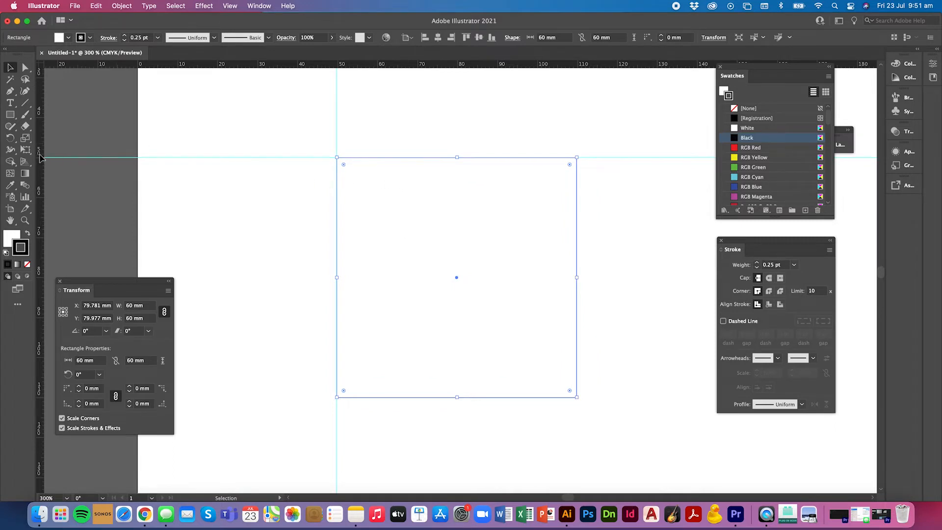
drag(41, 158, 456, 279)
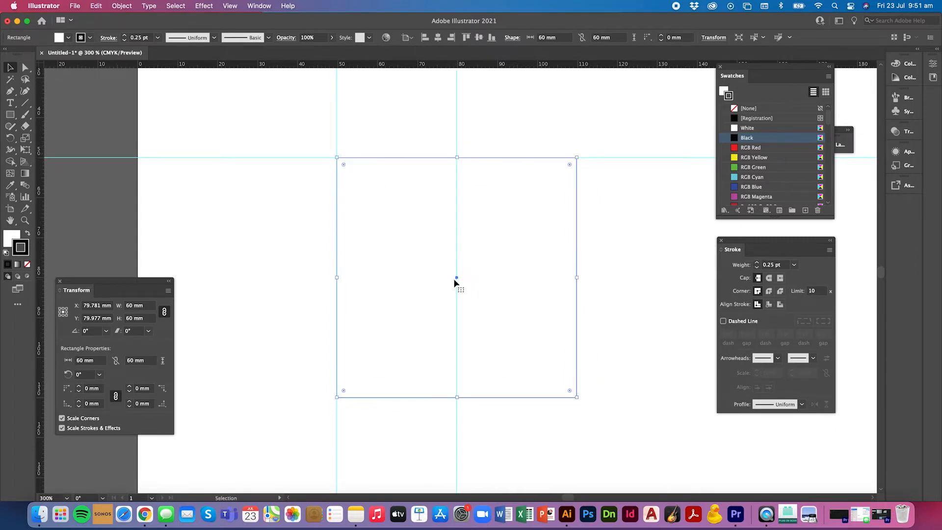
Draw a 60 mm vertical line along the centre guide from the square's top edge to its bottom edge
click(25, 102)
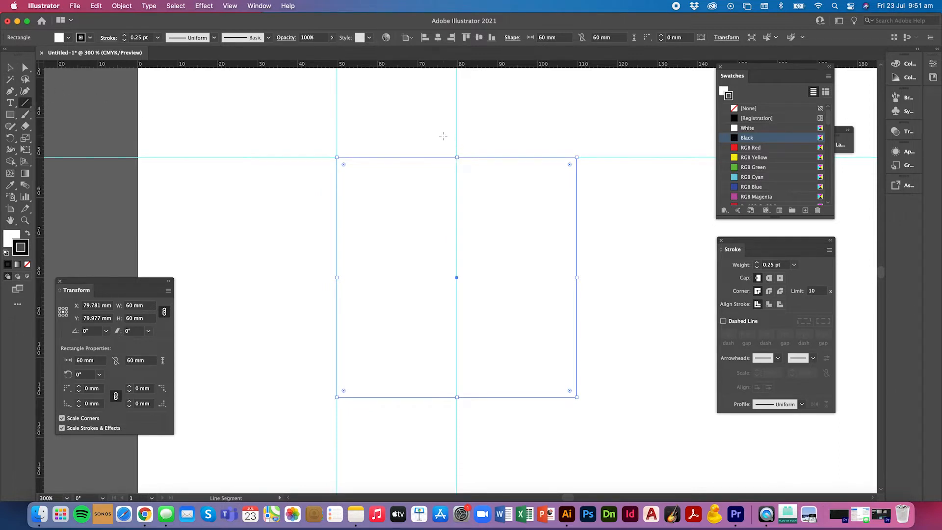
key(v)
click(301, 140)
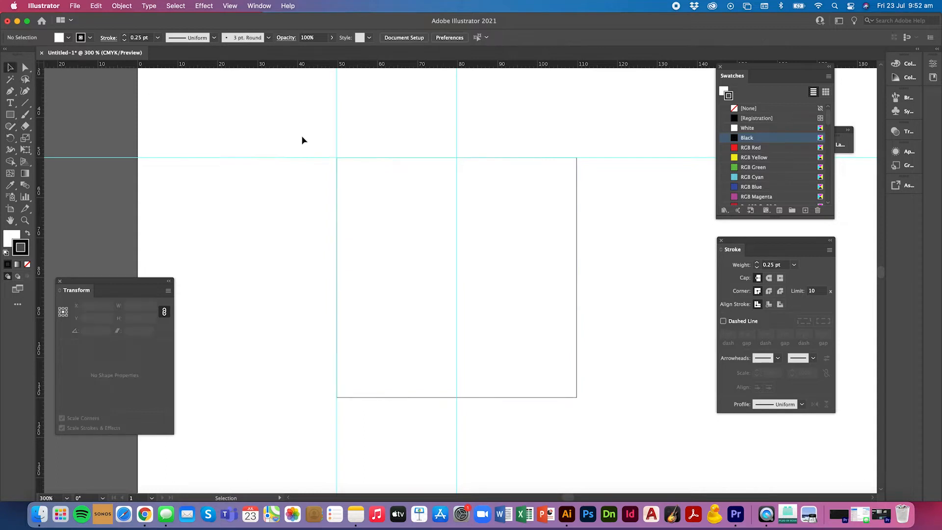
click(25, 103)
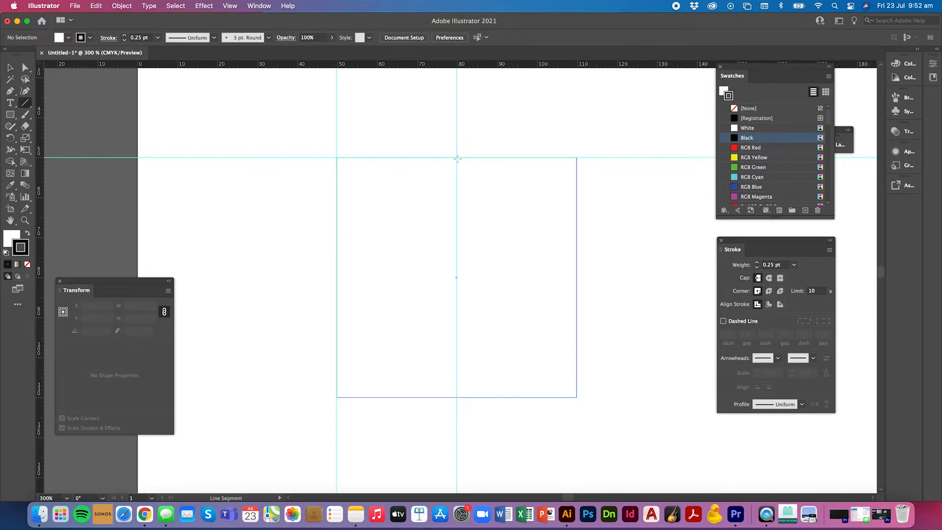
drag(456, 158, 465, 398)
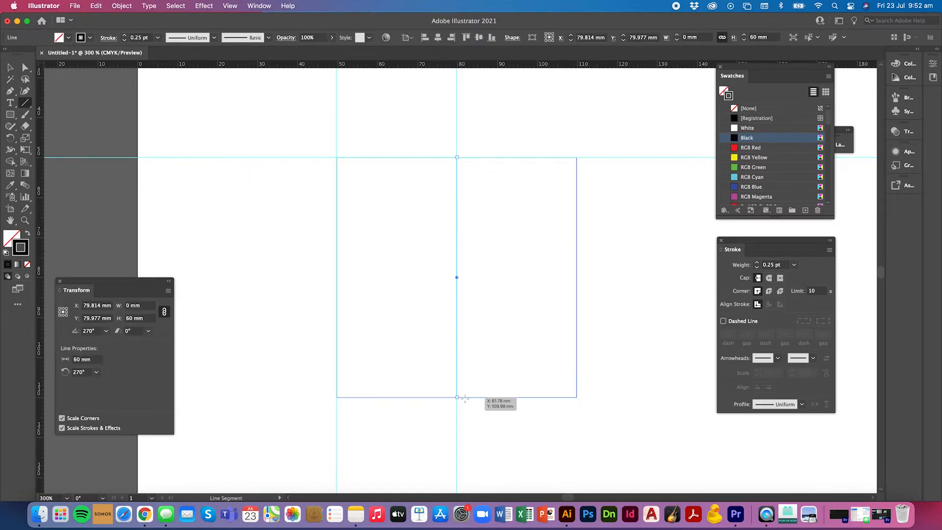
click(9, 69)
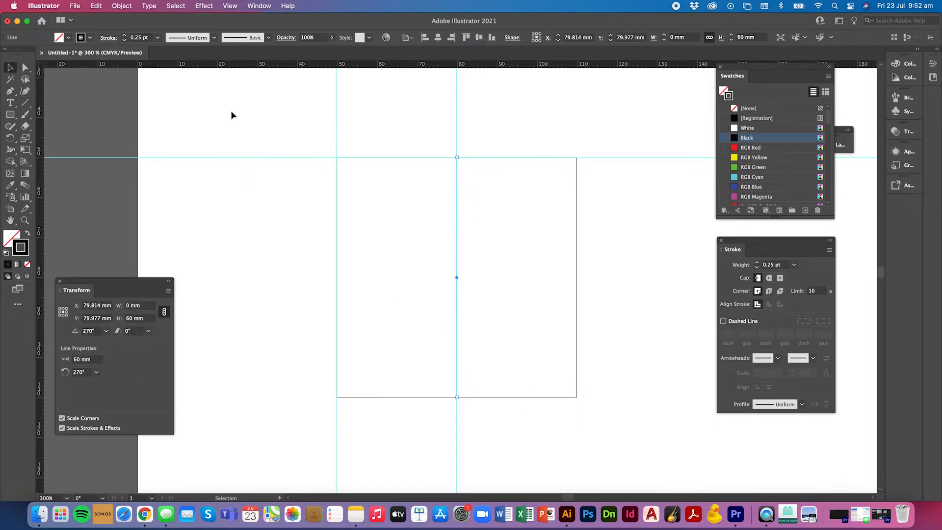
Deselect the centre line and hide the guides to view the square and its centre line on their own
click(240, 114)
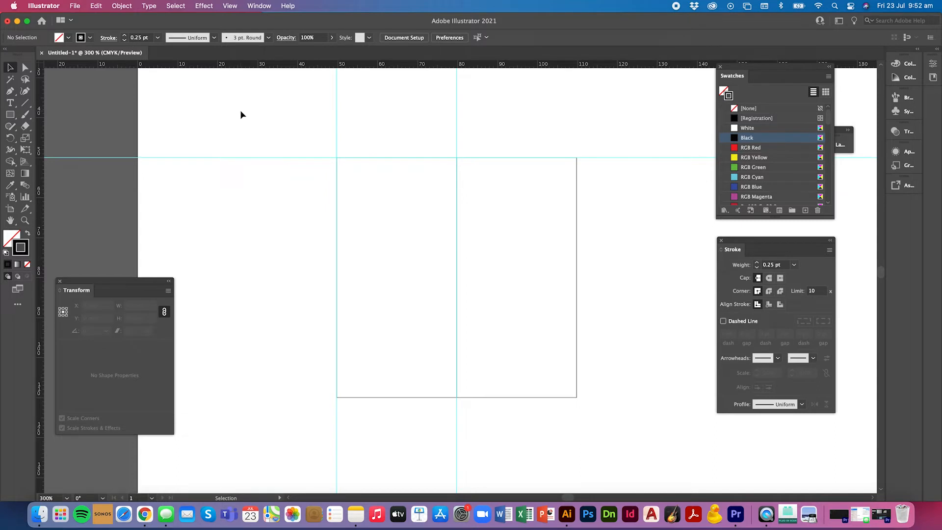
key(a)
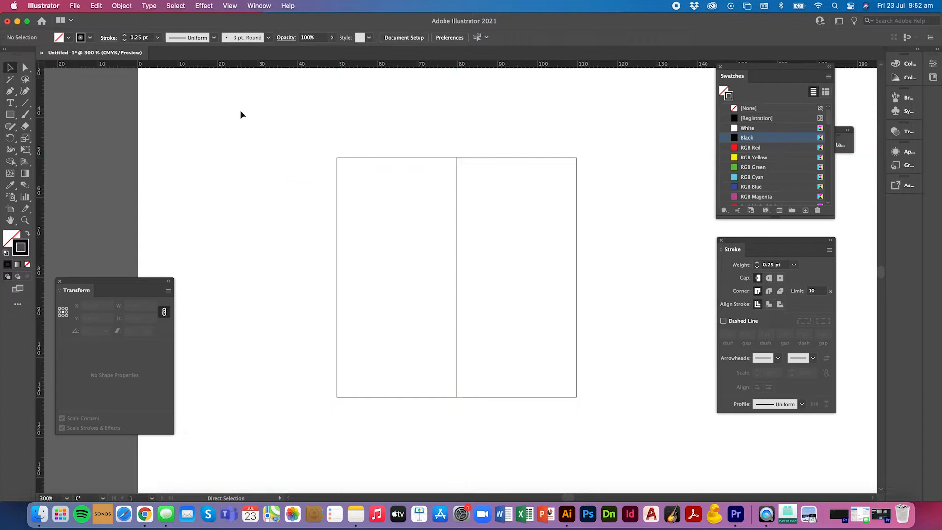
key(v)
key(super+semicolon)
key(super+minus)
key(super+minus)
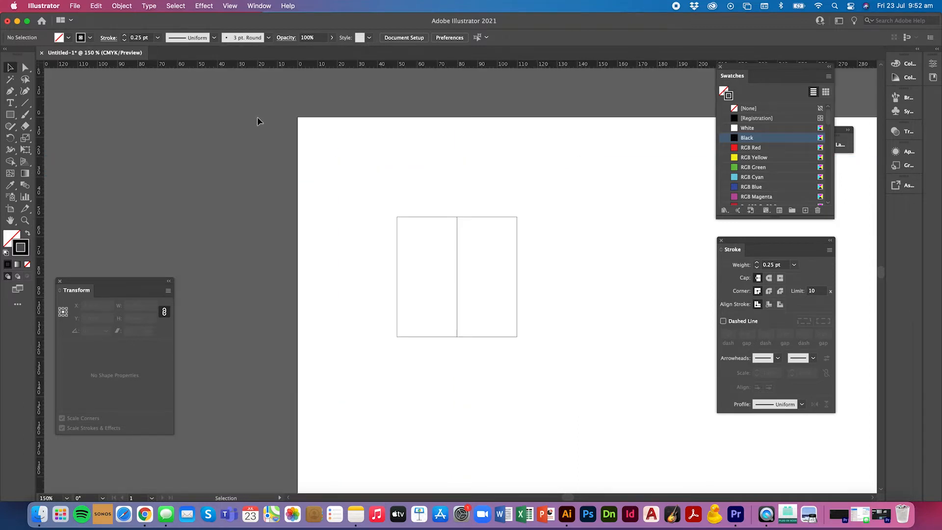
Create a 20 x 20 mm square beside the outlined 60 mm square
scroll(397, 216, down, 5)
scroll(396, 214, right, 2)
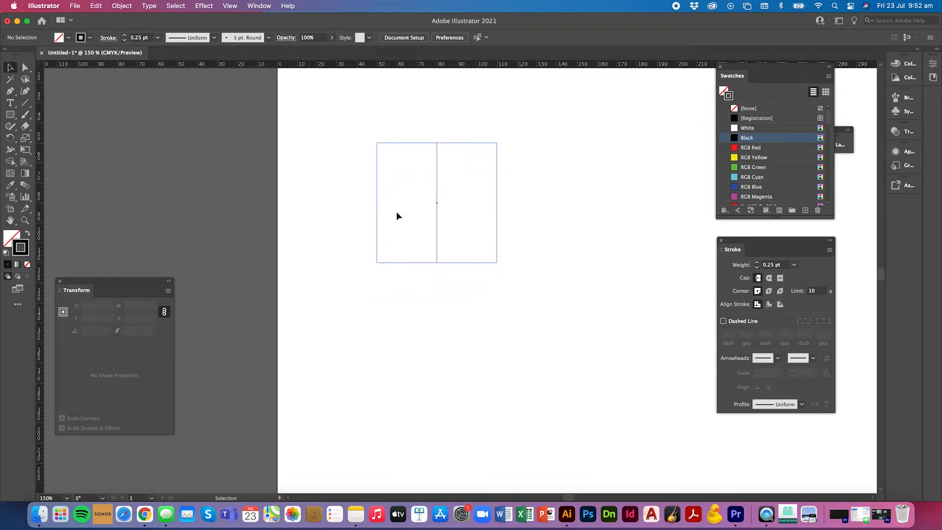
click(10, 114)
click(326, 216)
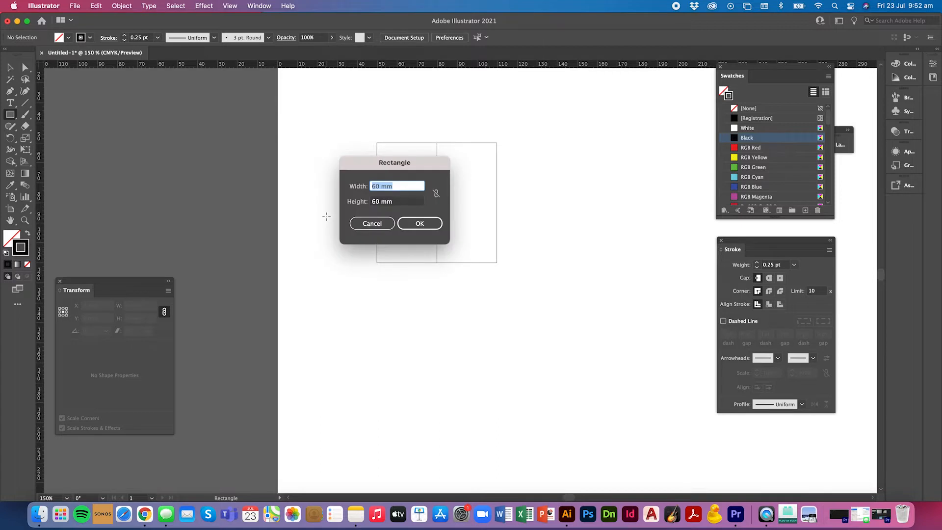
text(20)
key(Tab)
text(20)
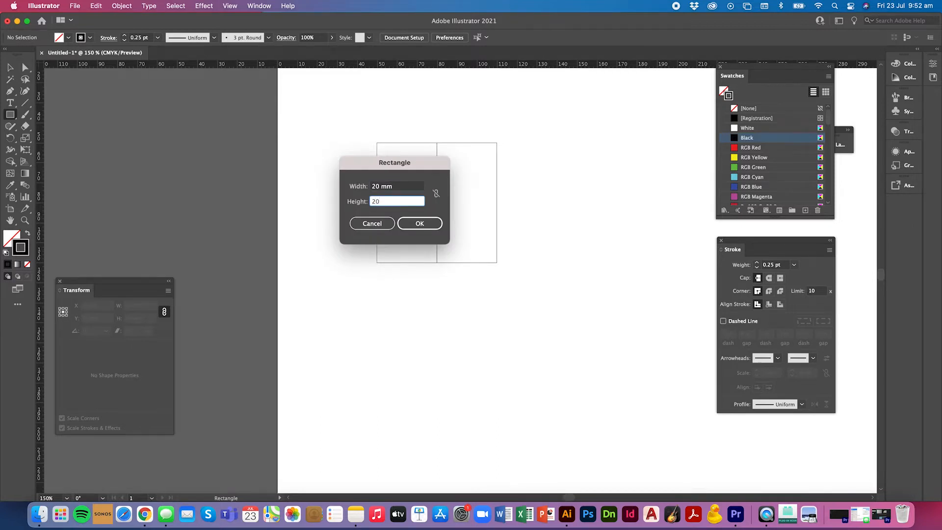
key(Return)
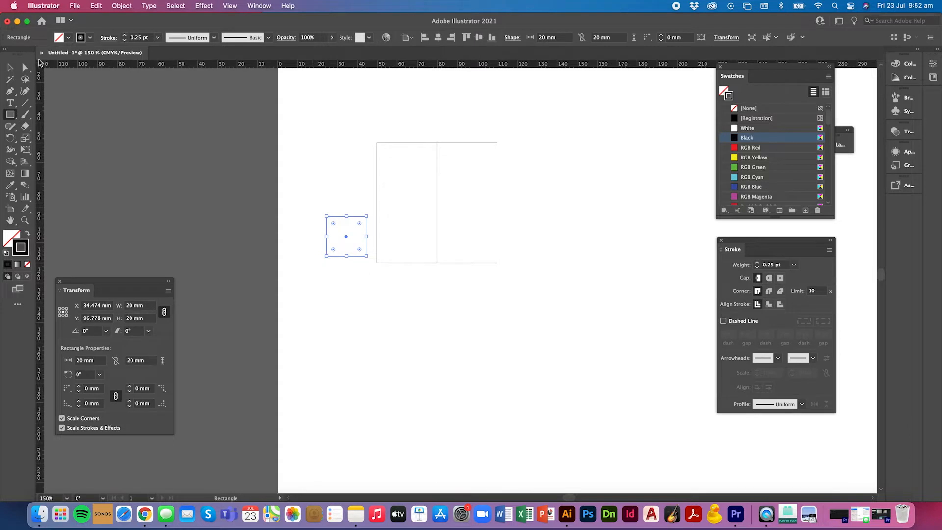
key(v)
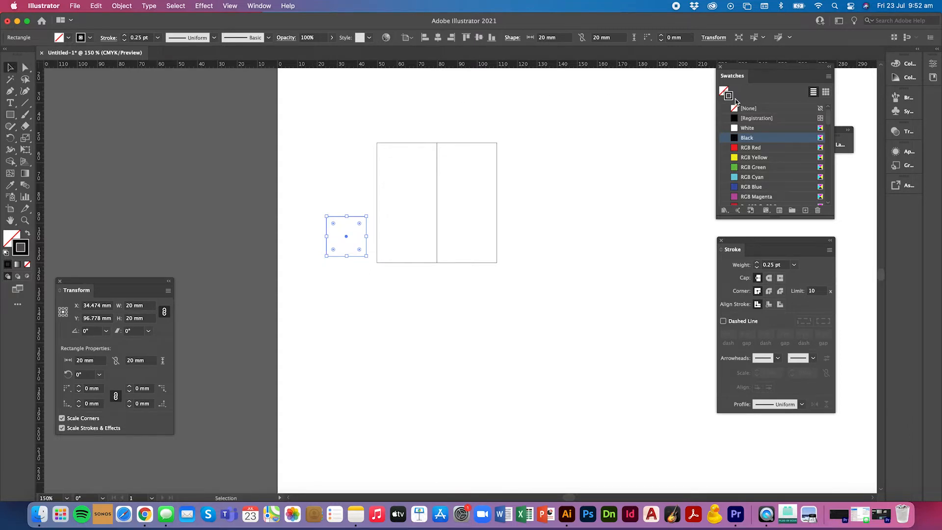
Remove the small square's stroke, fill it with RGB Red, and deselect it
click(736, 108)
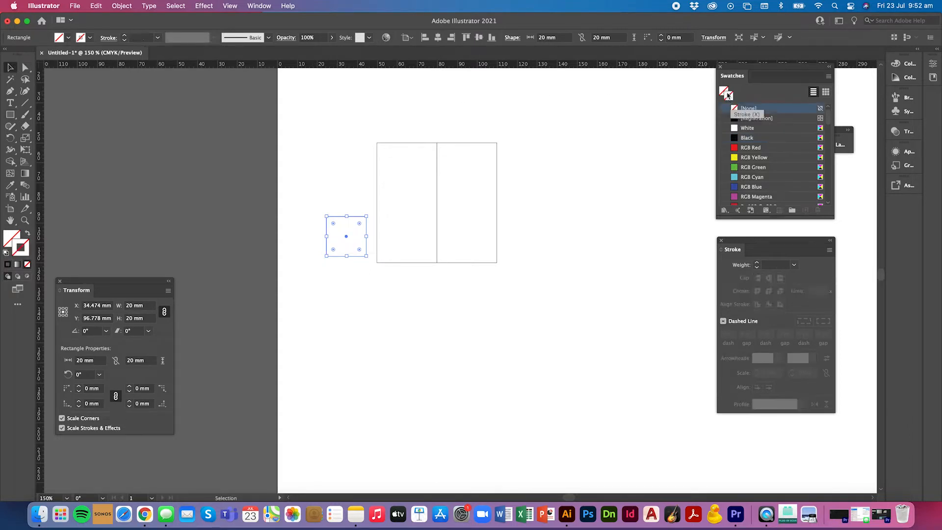
click(723, 91)
click(751, 148)
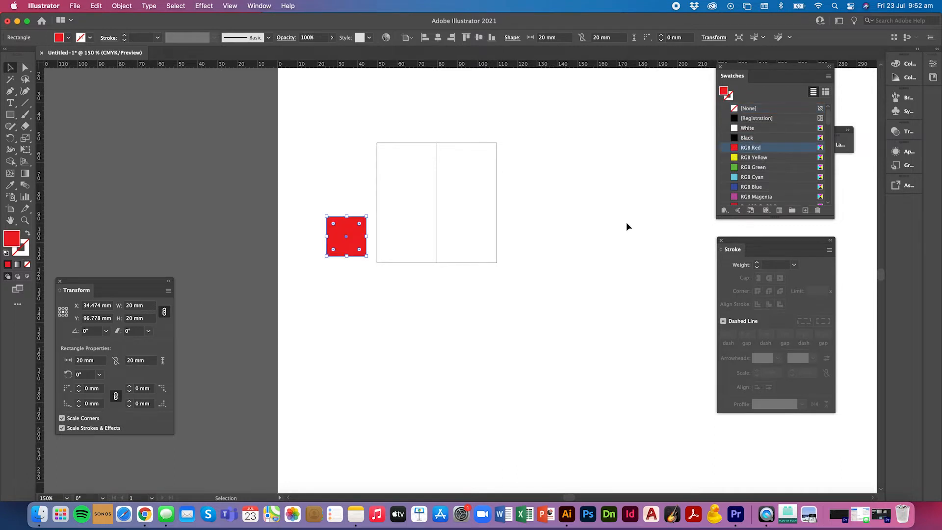
click(552, 254)
Show the guides and add a horizontal guide 20 mm below the outlined square, using the red square as a spacer before moving it aside
drag(346, 247, 445, 295)
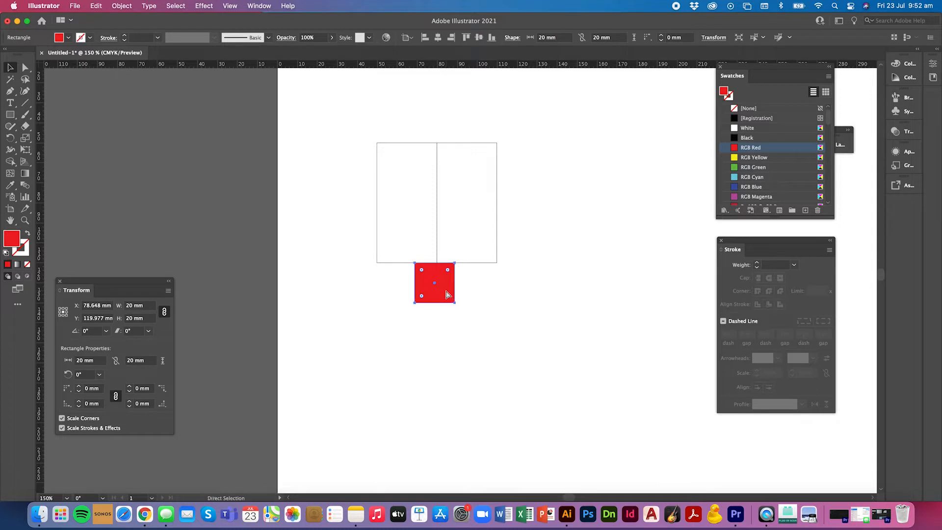
key(super+semicolon)
drag(499, 64, 322, 246)
click(472, 329)
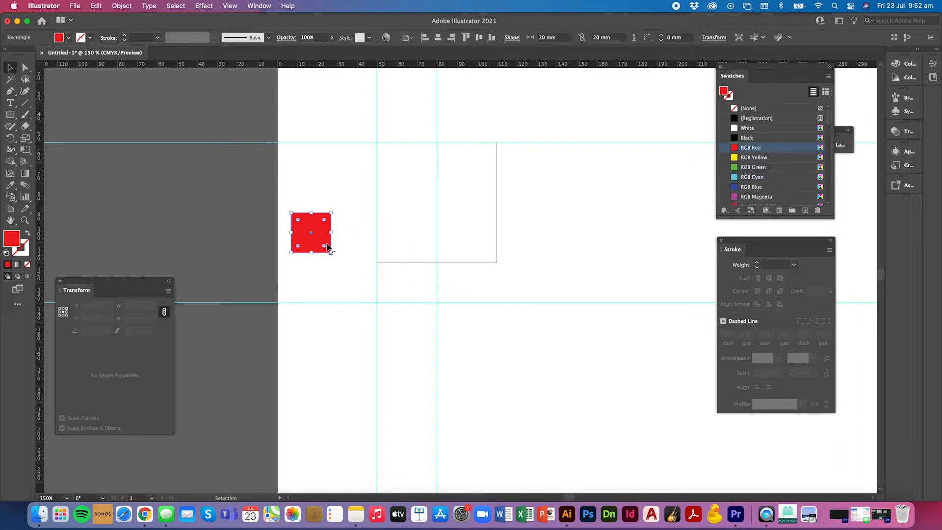
Create a 60 x 54 mm rectangle below the lower horizontal guide
scroll(326, 242, down, 3)
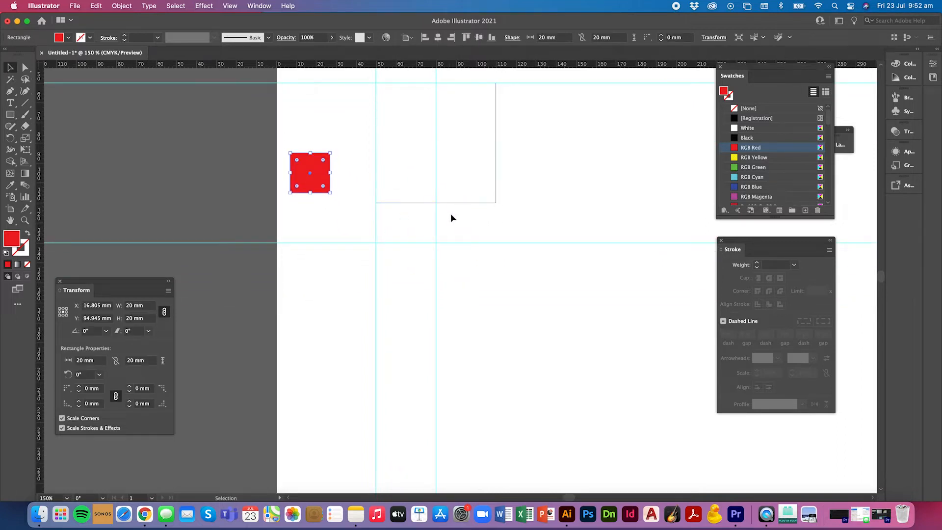
click(10, 115)
click(401, 274)
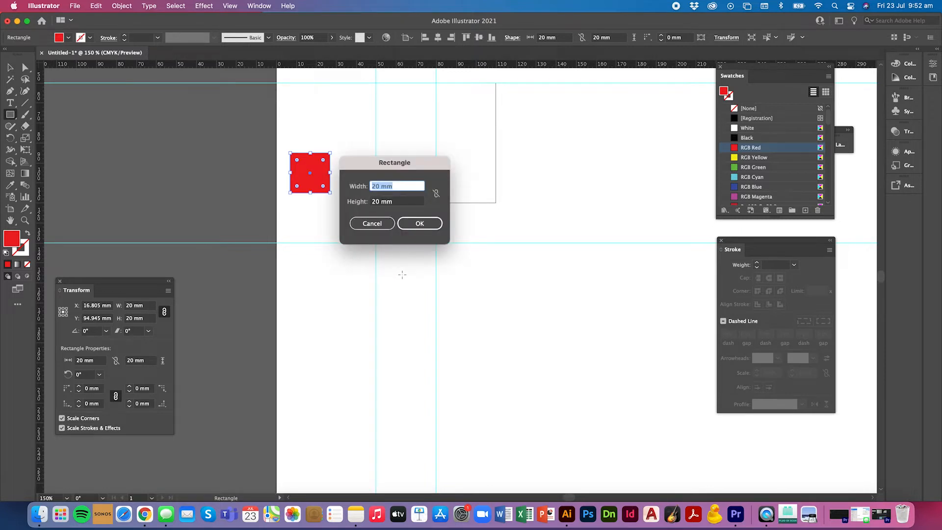
text(60)
key(Tab)
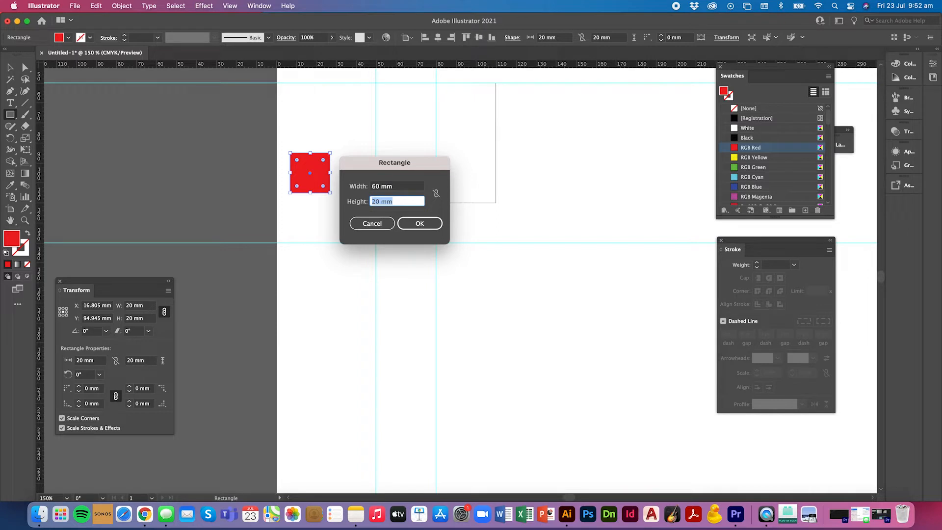
text(54)
key(Return)
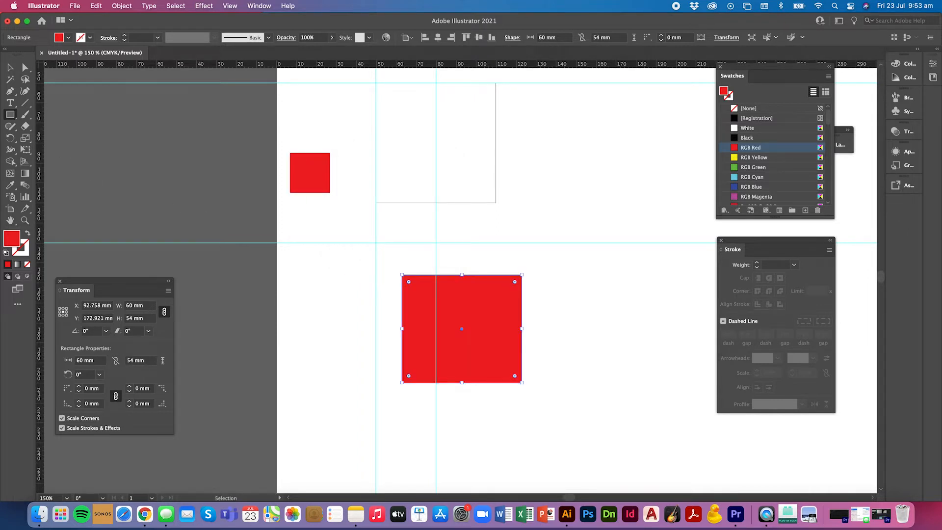
Move the 60 x 54 mm rectangle so its top-left corner snaps to the intersection of the leftmost vertical guide and the lower horizontal guide
click(11, 69)
drag(489, 313, 461, 280)
drag(460, 281, 463, 280)
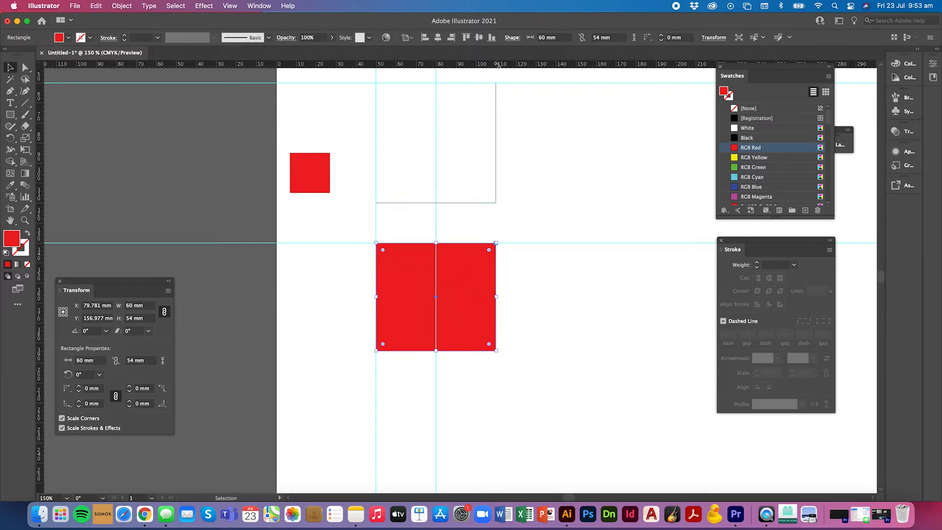
Add a horizontal guide along the 60 x 54 mm rectangle's bottom edge and delete the rectangle
click(536, 95)
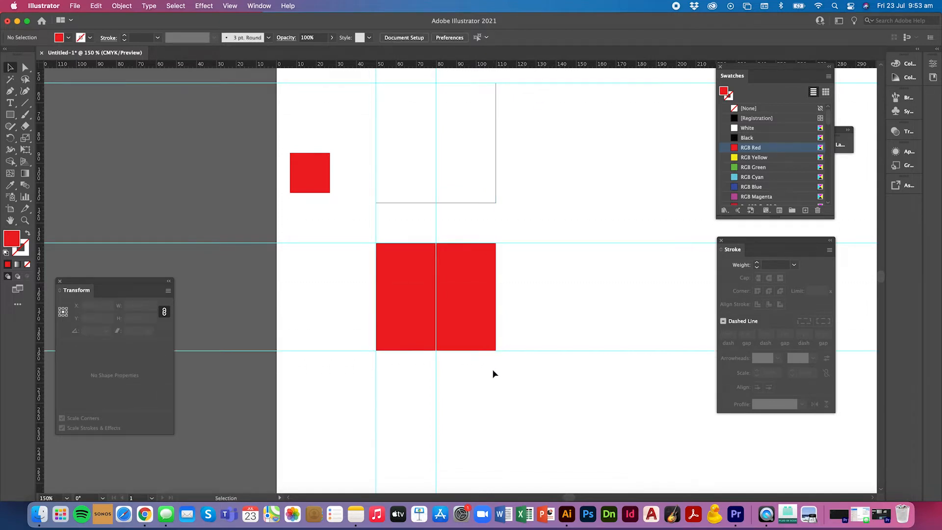
scroll(494, 370, right, 3)
click(411, 324)
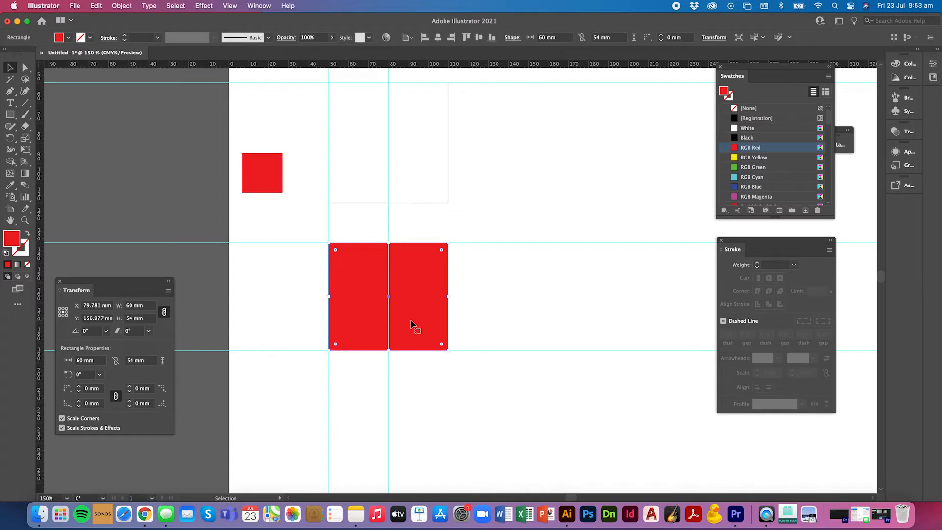
key(Delete)
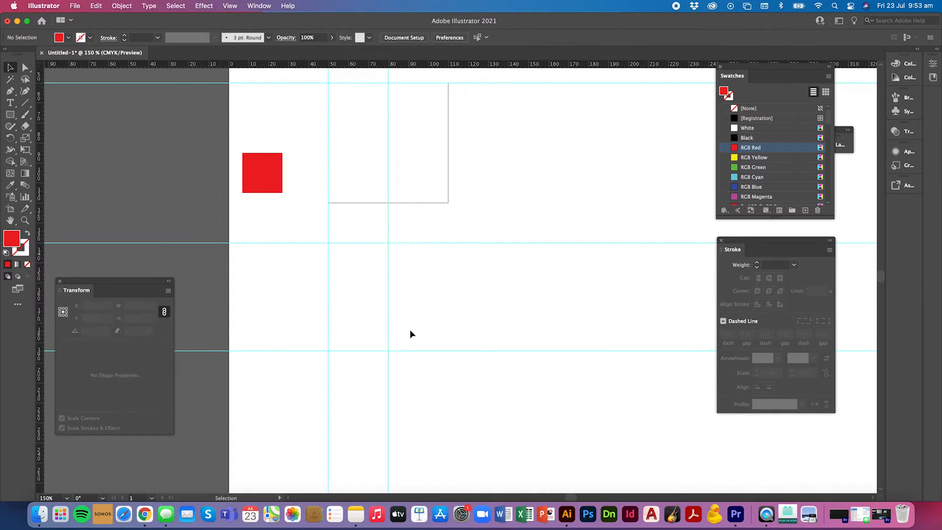
Add a vertical guide along the right edge of the outlined 60 mm square
click(406, 209)
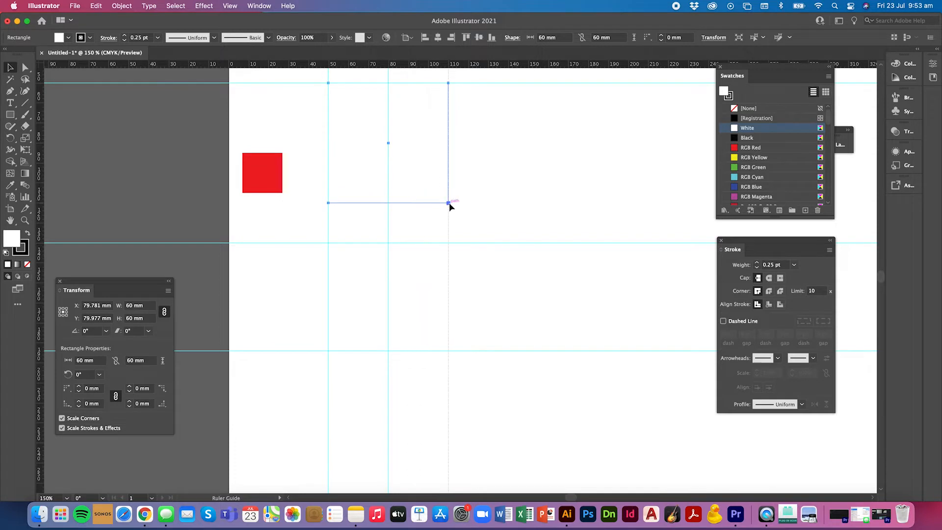
click(447, 283)
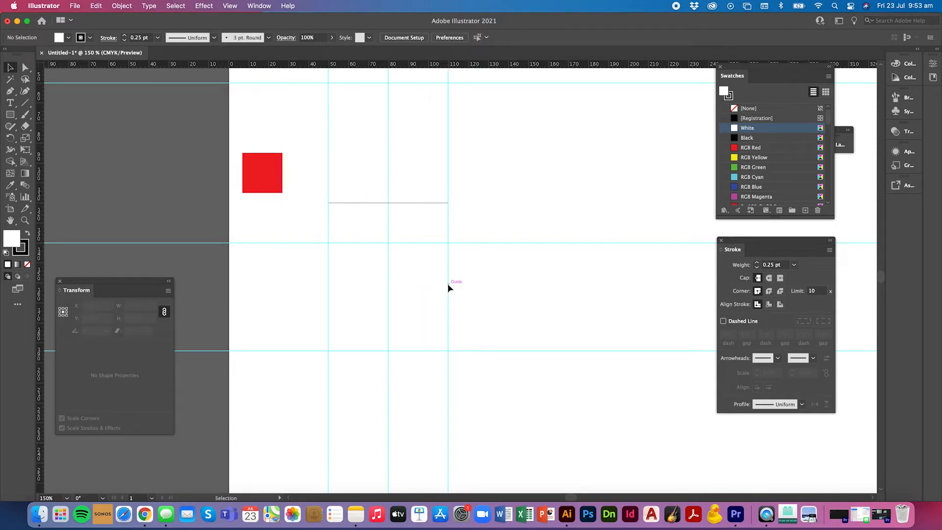
key(a)
Save the document to the Desktop as digital-orthogonal in Adobe Illustrator format, keeping the Illustrator 2020 version options
key(super+s)
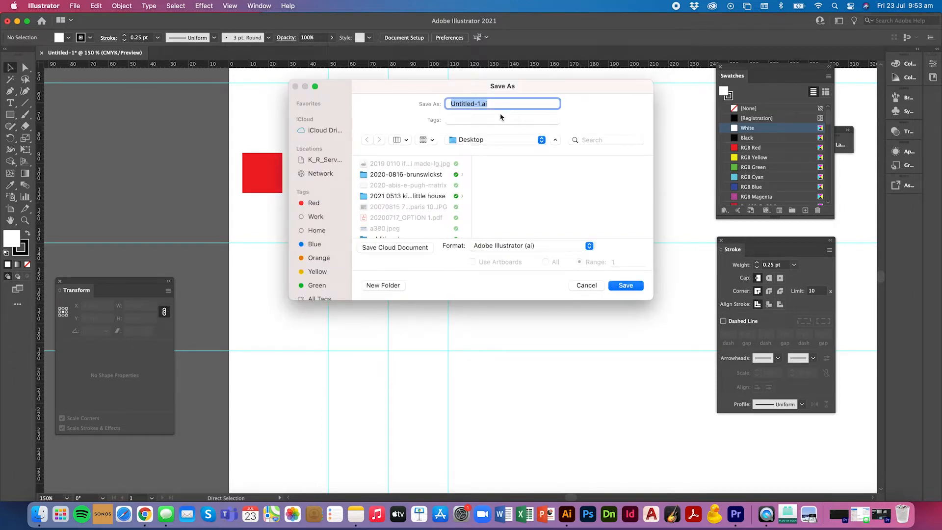
text(digital-orthogonal)
click(625, 287)
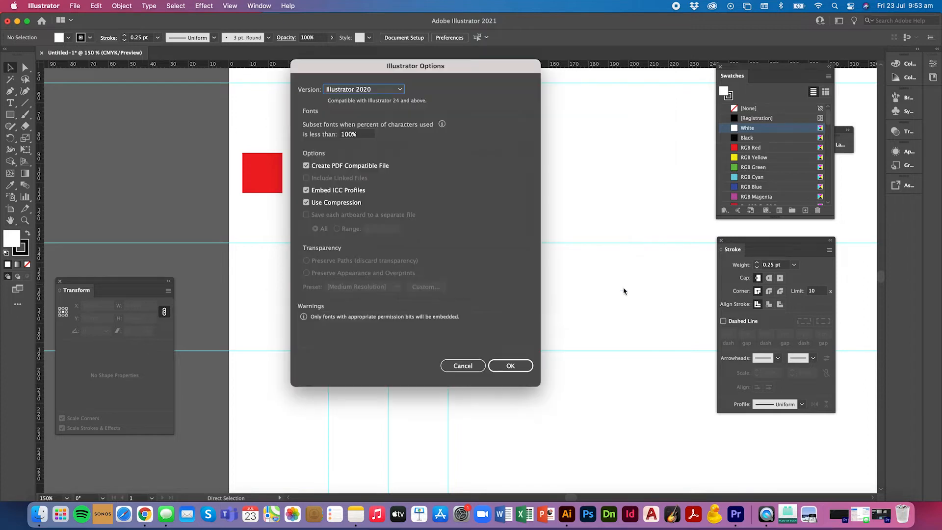
click(503, 369)
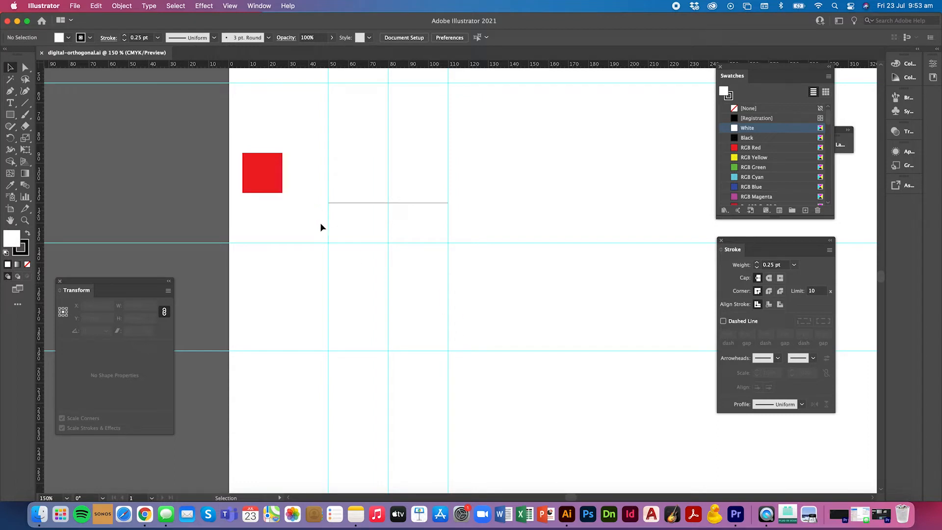
Duplicate the red 20 mm square and resize the copy to 24 x 24 mm
click(281, 186)
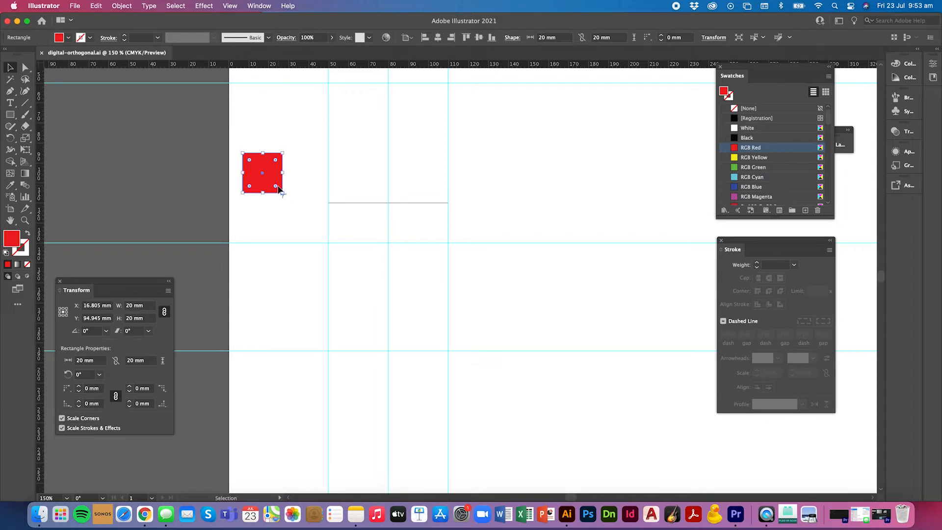
key(super+v)
drag(468, 282, 461, 279)
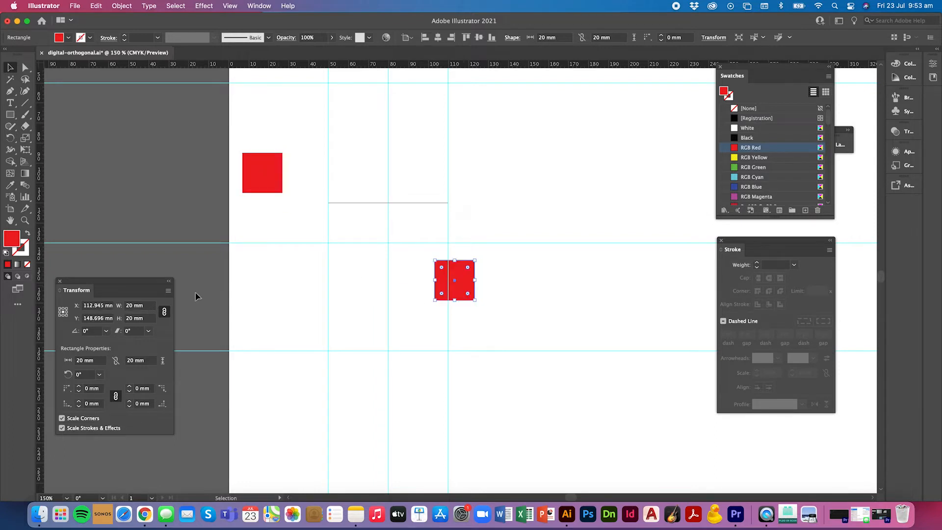
click(147, 306)
text(24)
key(Return)
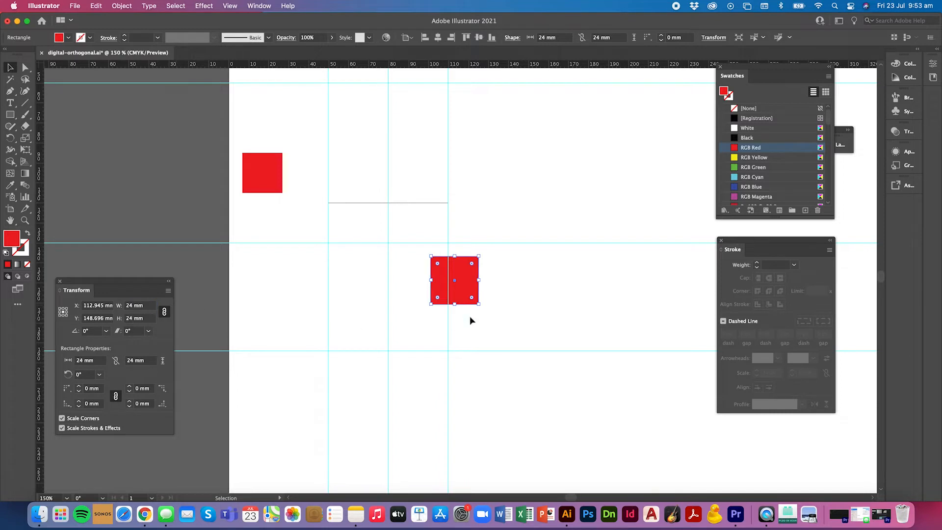
Using the 24 mm square as a spacer, add a horizontal guide 24 mm below the guide beneath the outlined square, and delete the spacer
drag(458, 290, 352, 275)
drag(386, 66, 383, 73)
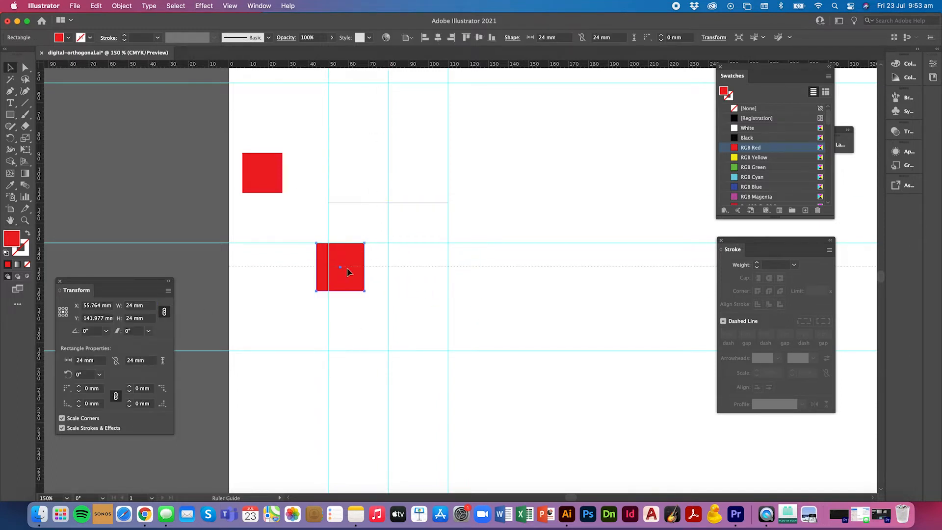
drag(347, 272, 329, 292)
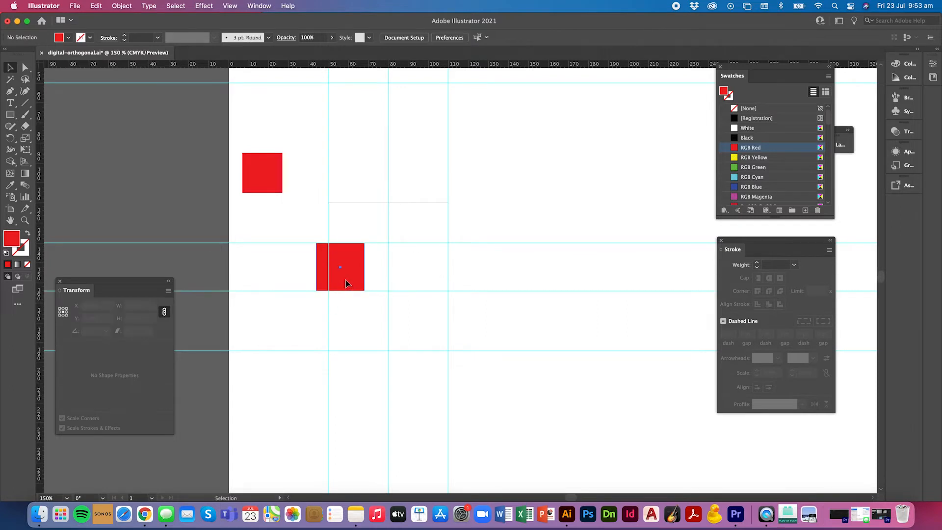
click(346, 283)
key(Delete)
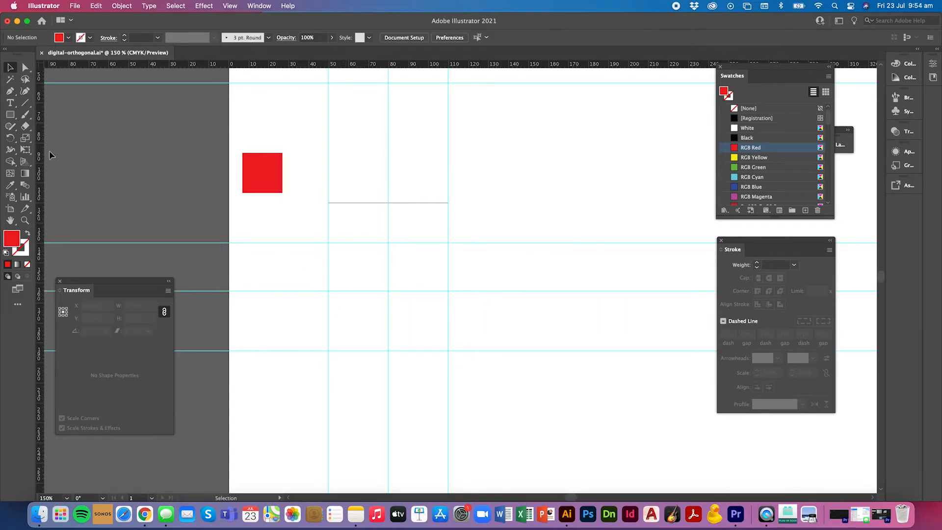
Create a 10 x 10 mm circle near the intersection of the centre guide and the horizontal guide below the outlined square, and deselect it
click(10, 90)
click(11, 69)
drag(10, 114, 38, 140)
click(377, 229)
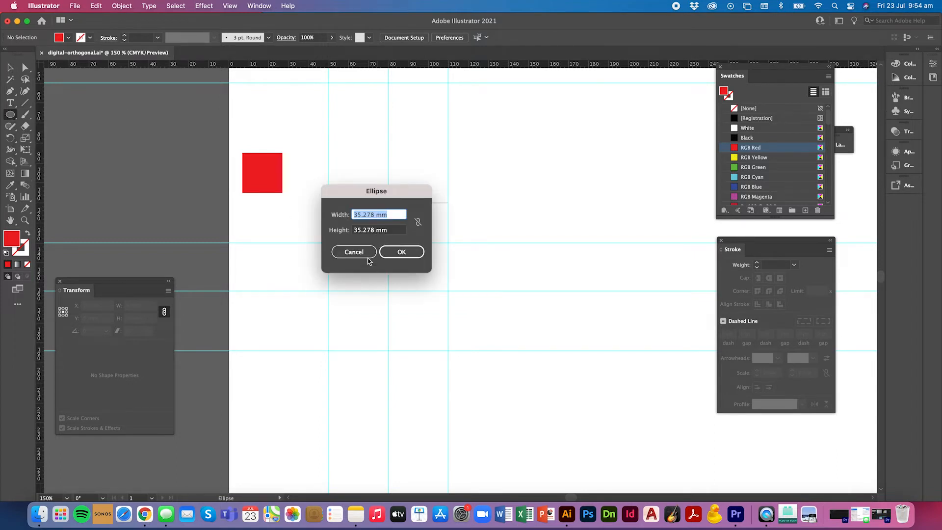
text(10)
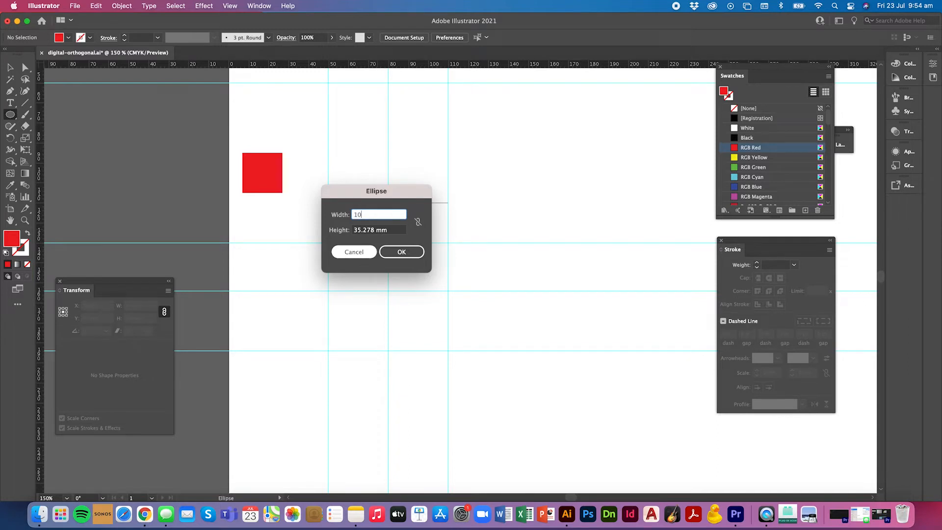
key(Tab)
text(10)
key(Return)
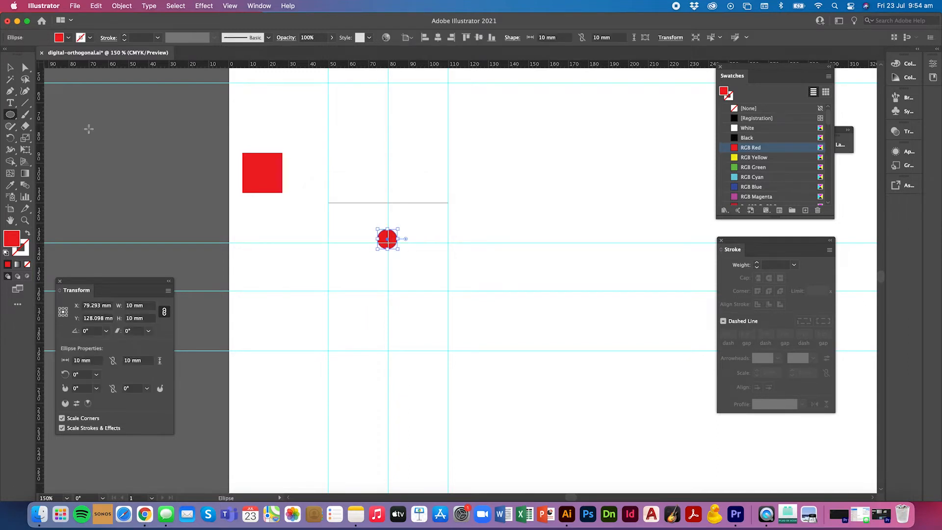
click(10, 68)
click(343, 271)
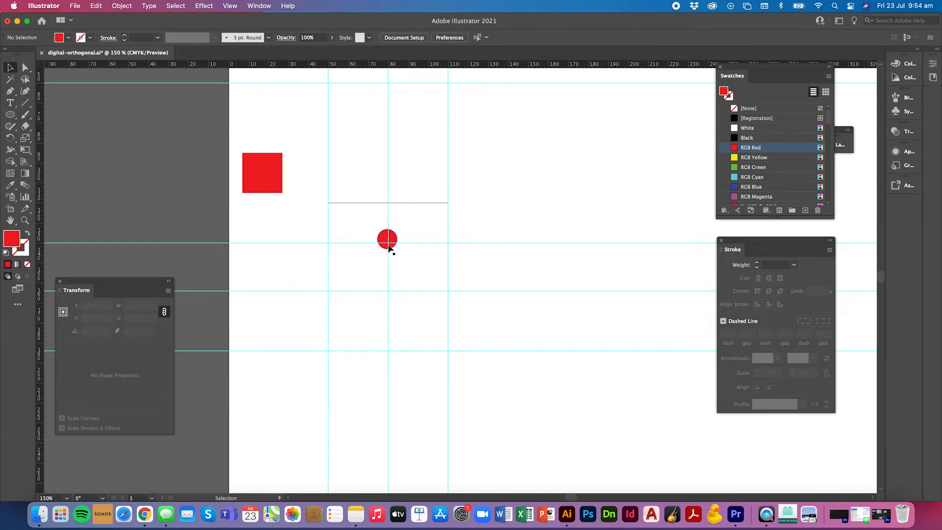
Move the circle clear of the guide, then duplicate the red 20 mm square and resize the copy to 18 x 18 mm
drag(390, 246, 394, 279)
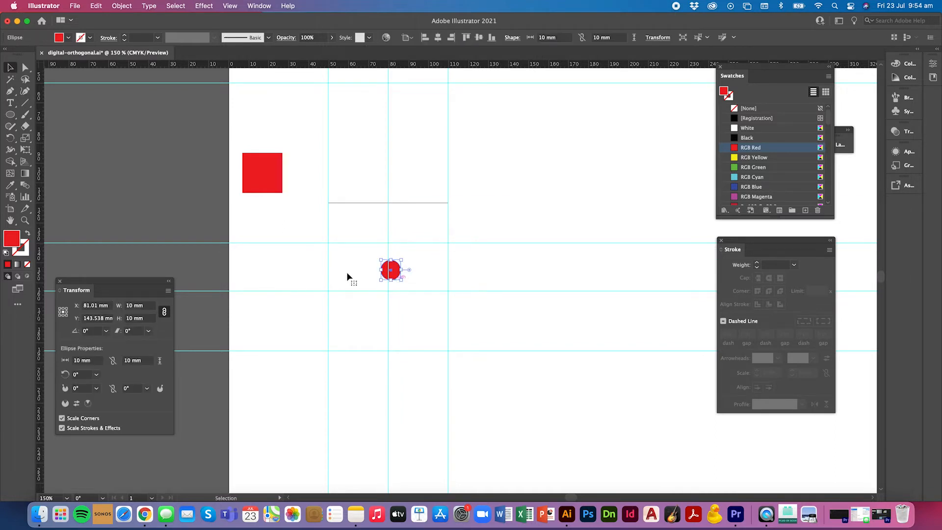
click(278, 258)
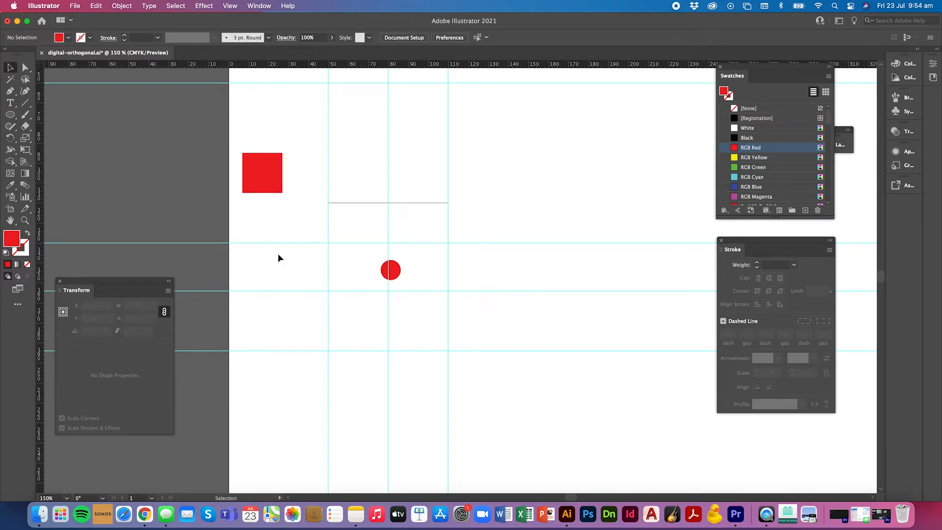
key(a)
click(275, 190)
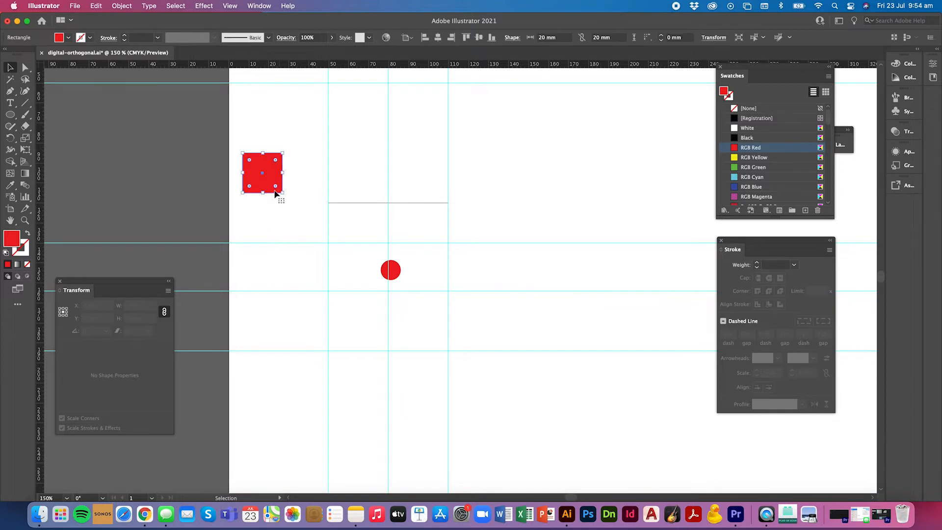
key(v)
key(super+c)
key(super+v)
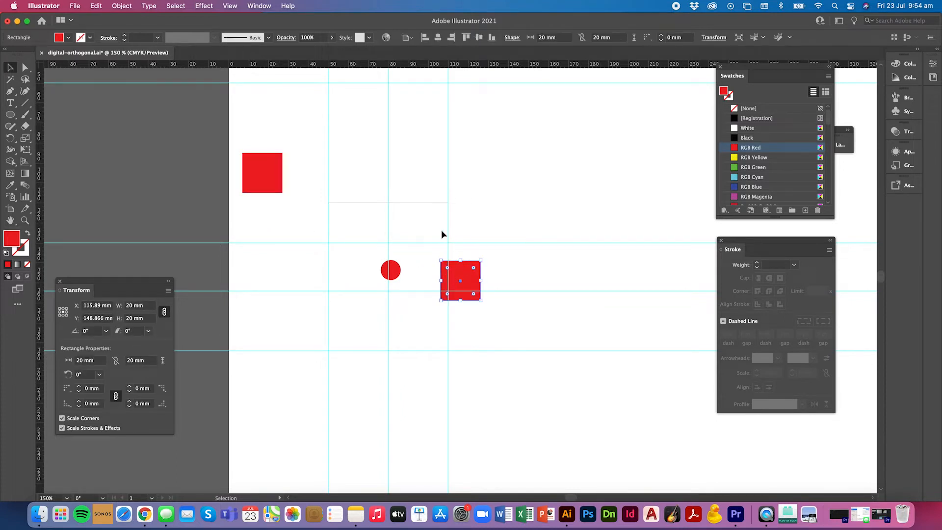
click(138, 305)
text(18)
key(Return)
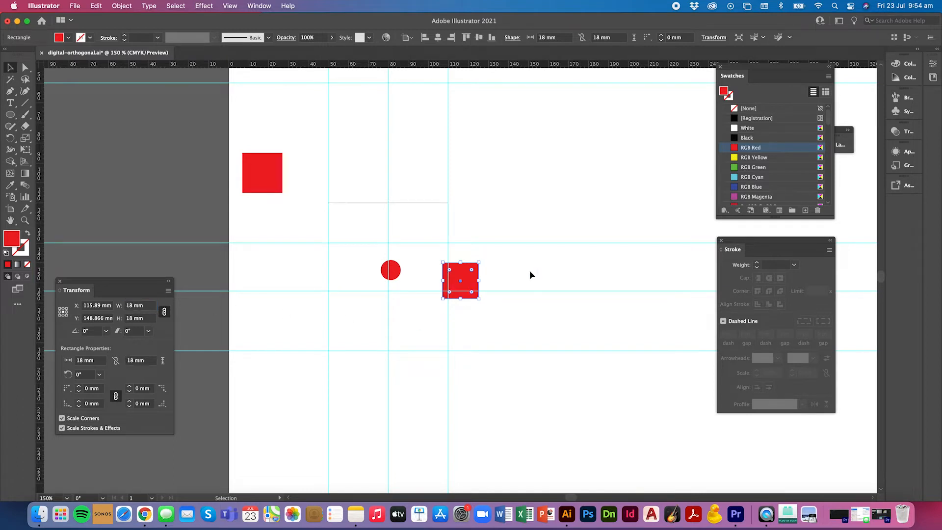
Using the 18 mm square as a spacer, add a horizontal guide 18 mm below the guide beneath the outlined square, and move the spacer aside
drag(470, 275, 443, 257)
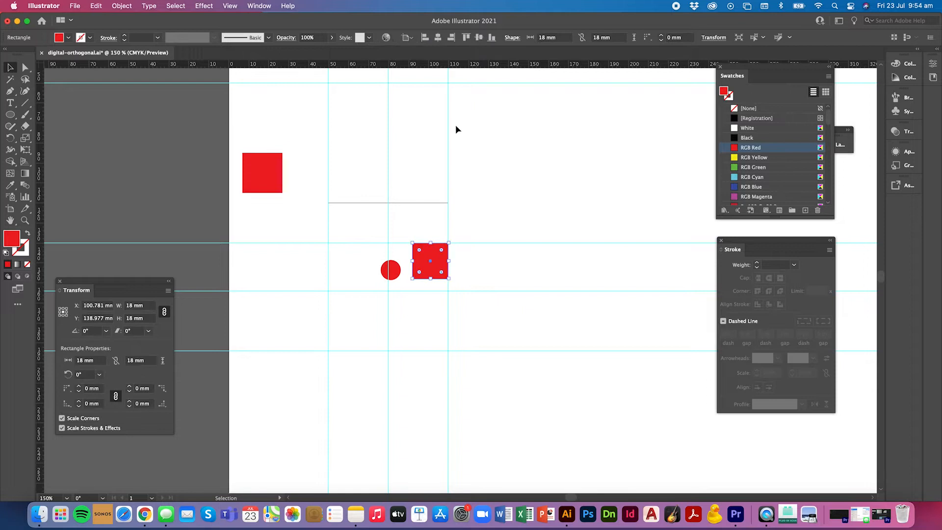
click(480, 292)
drag(440, 273, 521, 239)
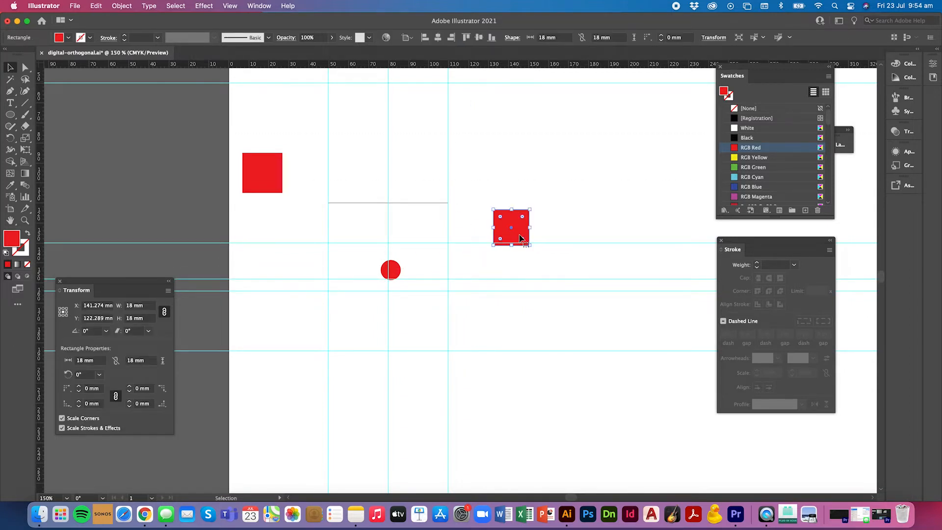
Move the 10 mm circle so its top touches the new horizontal guide and its right edge touches the right vertical guide
drag(398, 274, 448, 290)
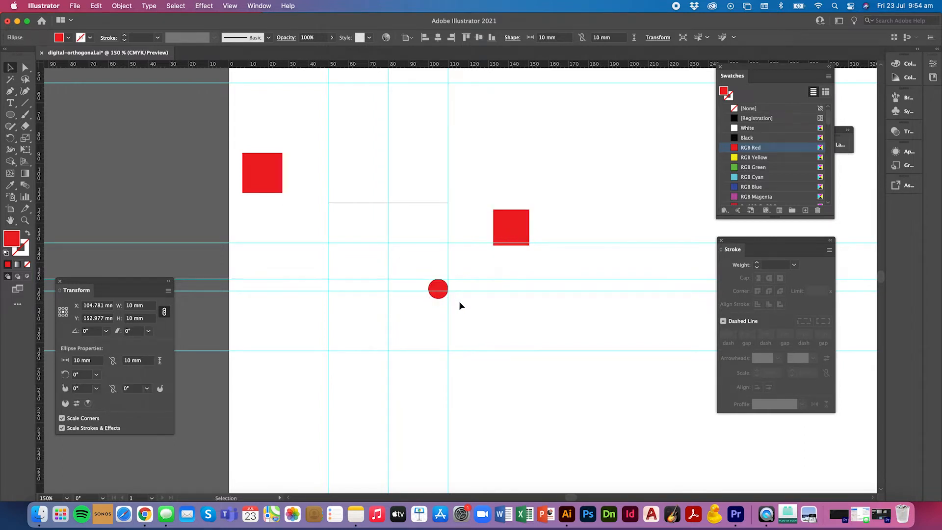
click(459, 301)
key(super+equal)
key(super+equal)
key(super+equal)
key(super+equal)
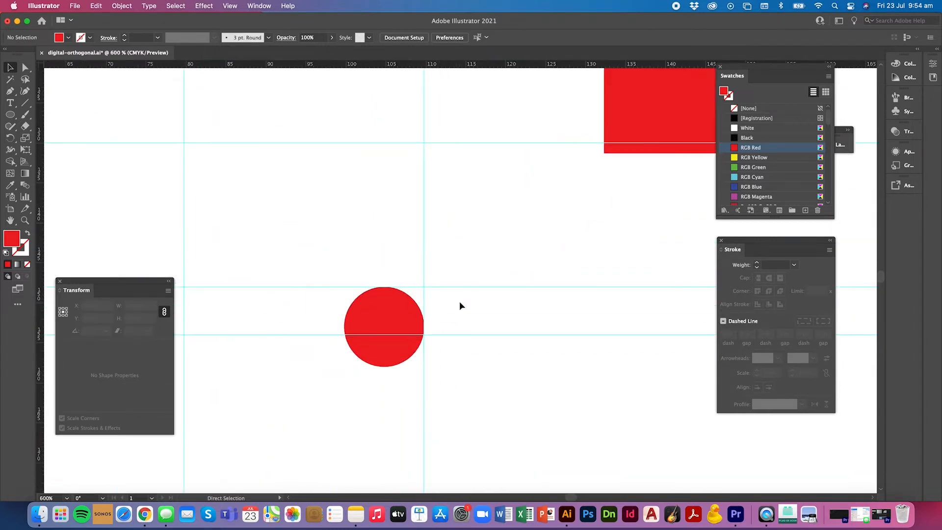
Remove the circle's fill and give it a black 0.25 pt stroke
click(383, 321)
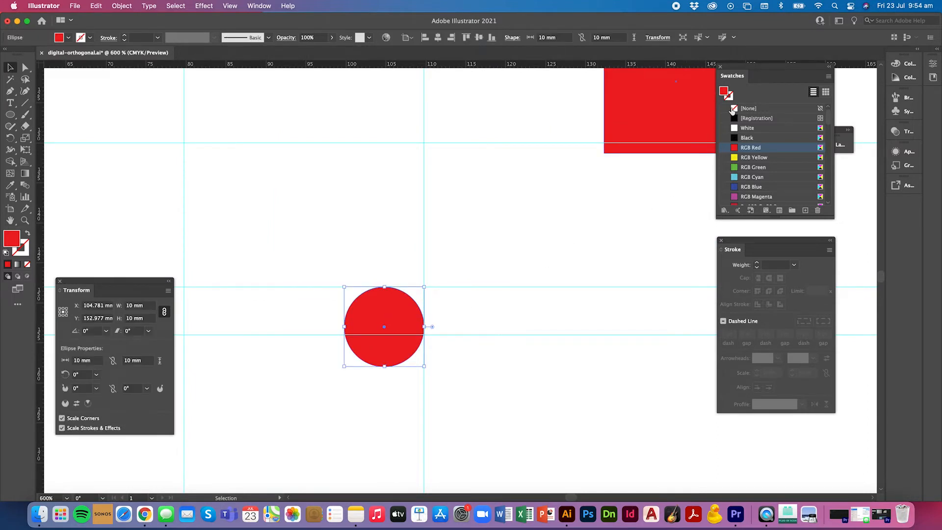
click(733, 110)
click(731, 97)
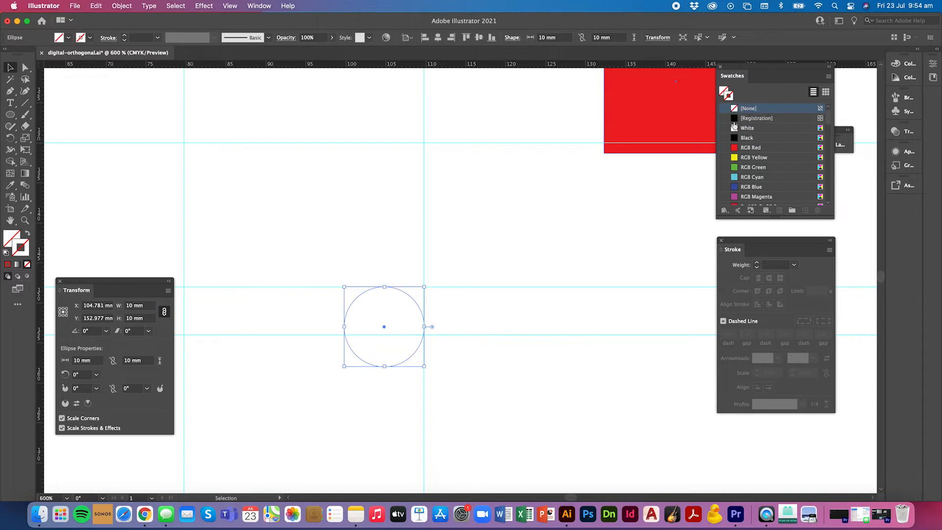
click(747, 137)
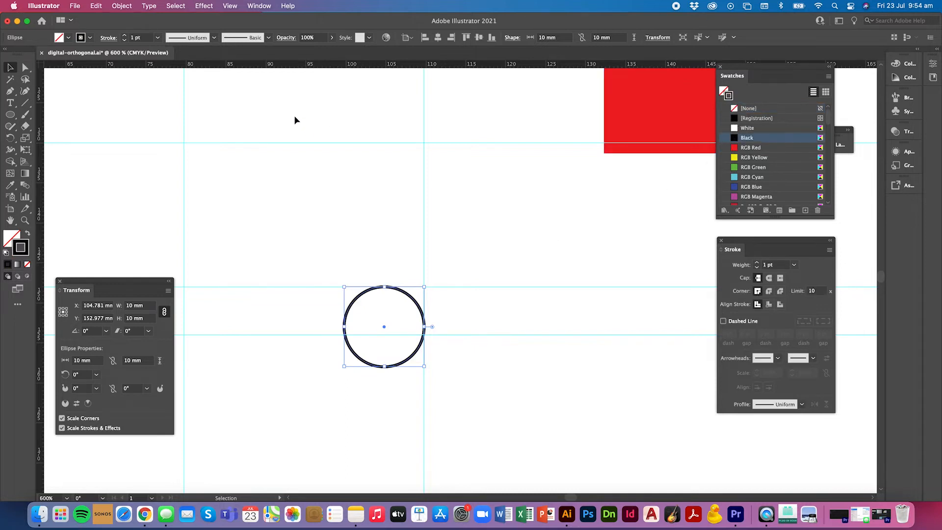
click(157, 38)
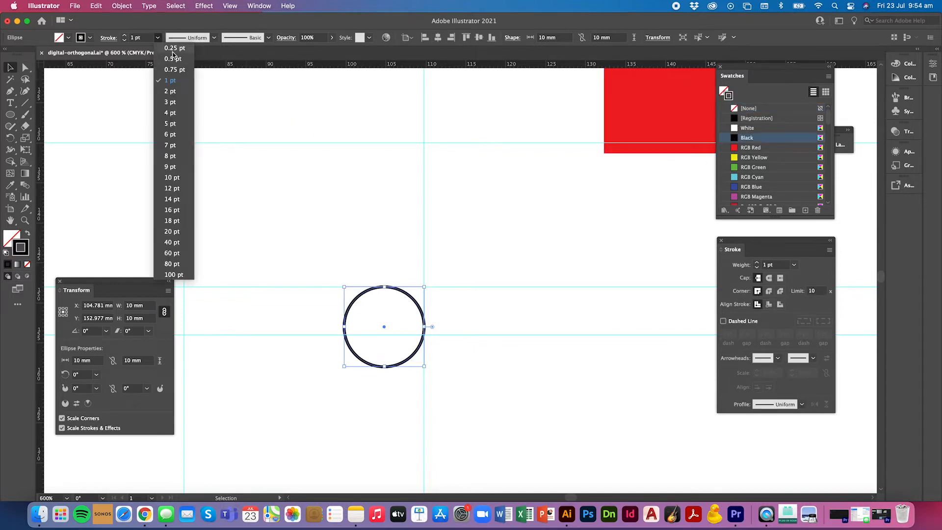
click(172, 48)
click(446, 316)
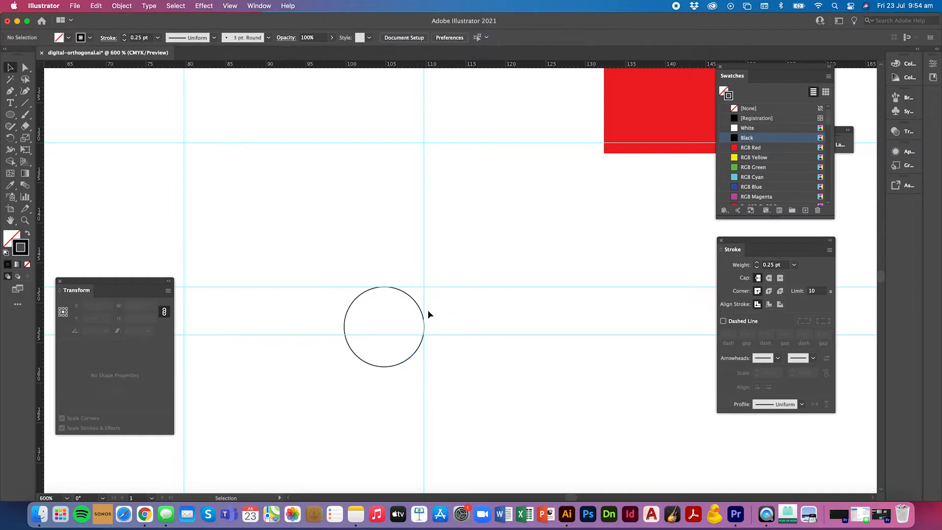
Cut the circle at its top and right anchor points with the Scissors tool and delete the larger part, keeping the upper-right quarter arc
click(421, 308)
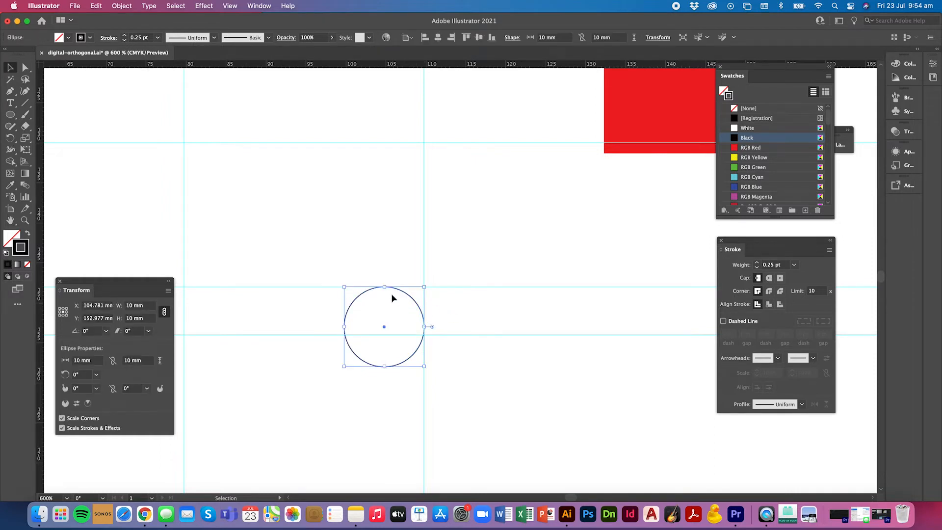
click(26, 128)
click(53, 141)
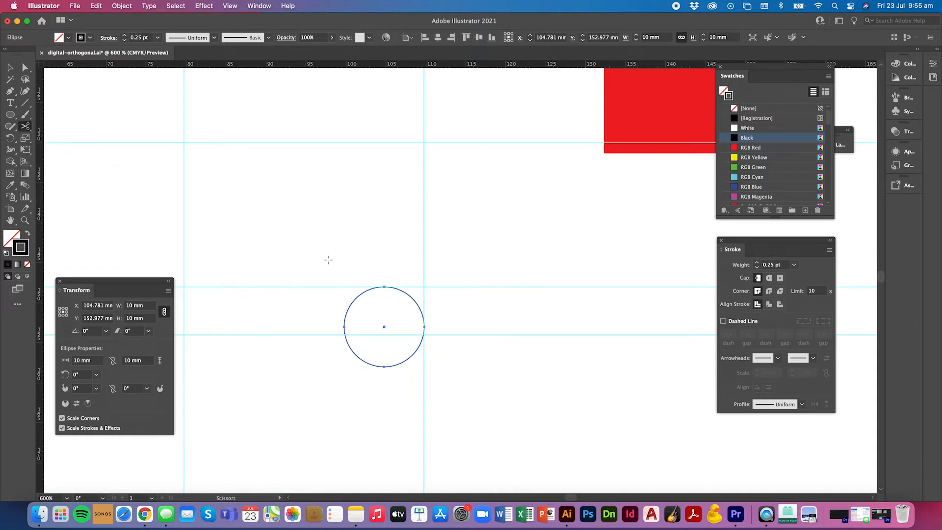
click(384, 287)
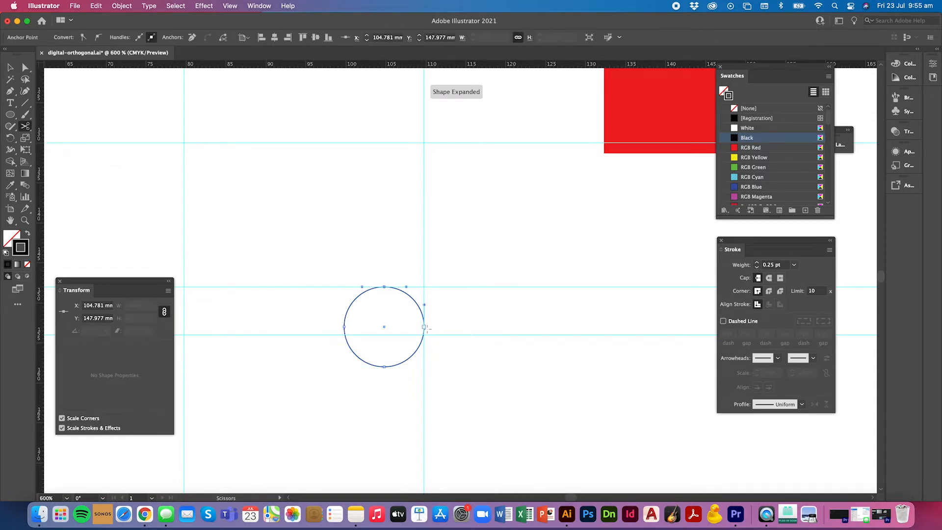
click(424, 326)
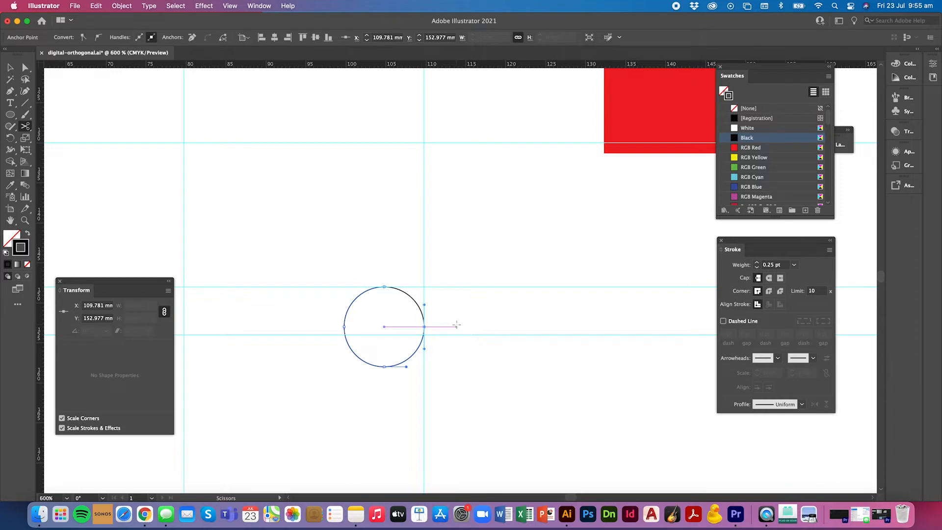
key(v)
click(420, 344)
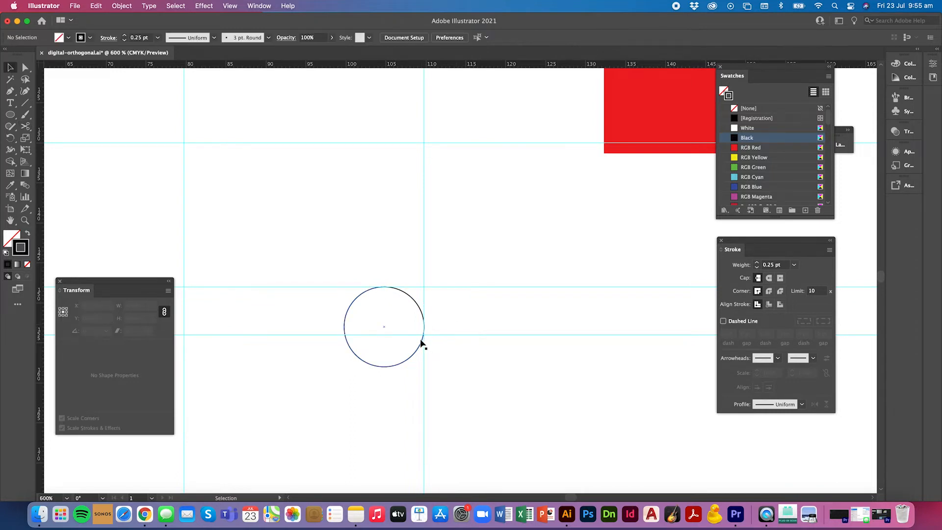
key(Delete)
key(super+semicolon)
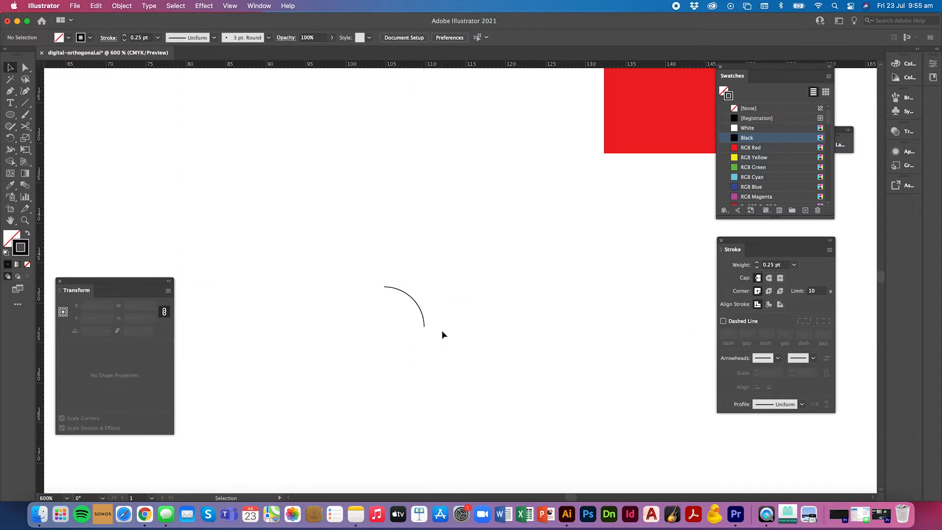
key(a)
key(v)
key(super+semicolon)
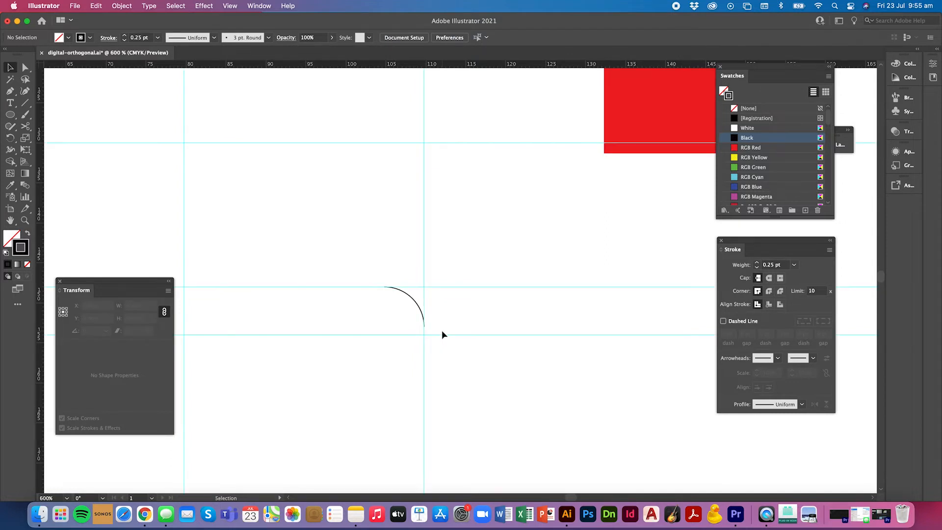
With the Pen tool, extend the arc's upper end along the horizontal guide to the centre guide, then 18 mm up to the next horizontal guide
key(super+minus)
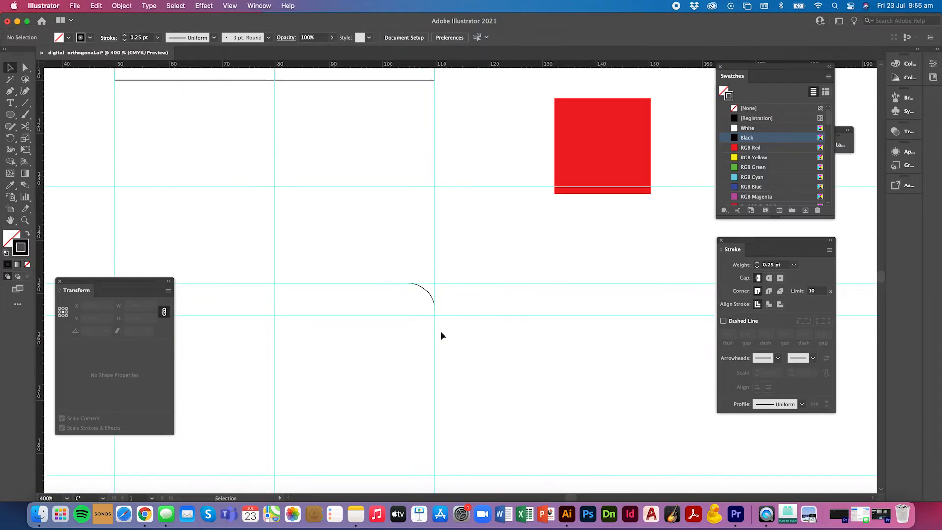
scroll(440, 330, left, 5)
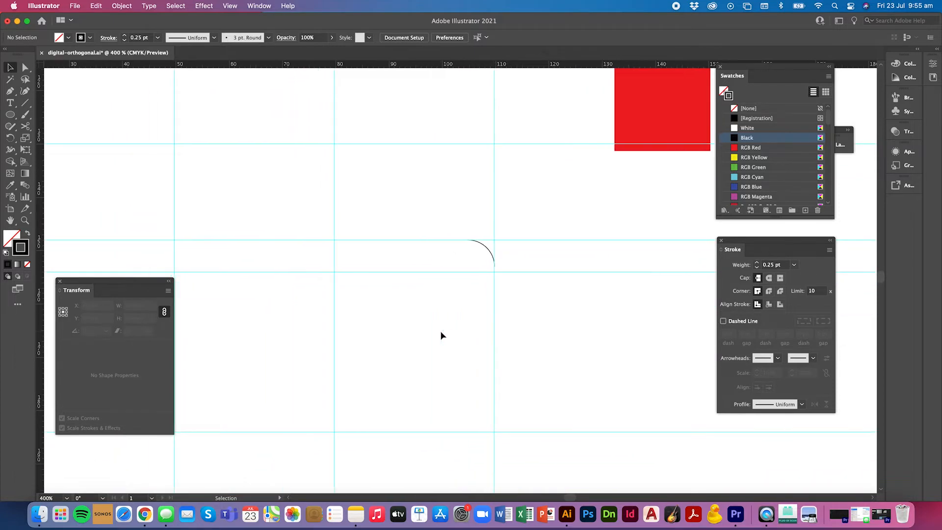
scroll(440, 331, left, 1)
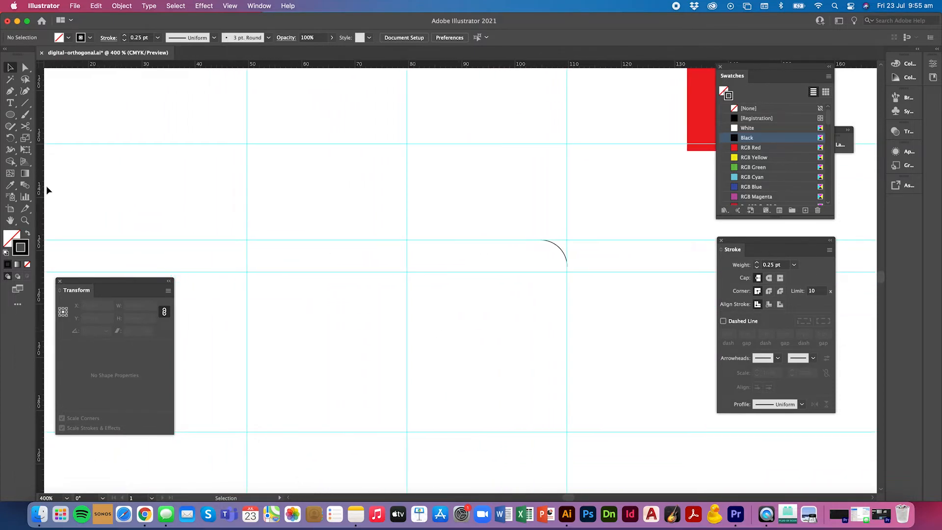
click(11, 92)
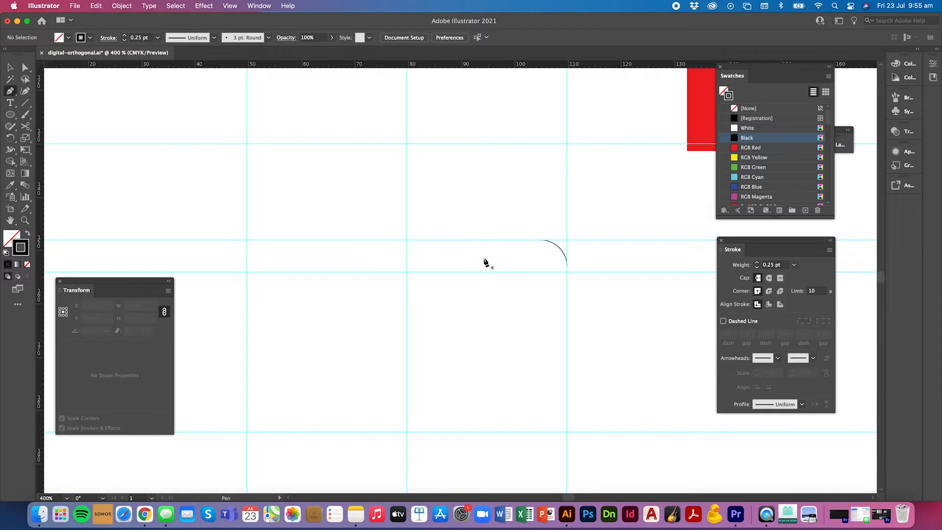
click(541, 241)
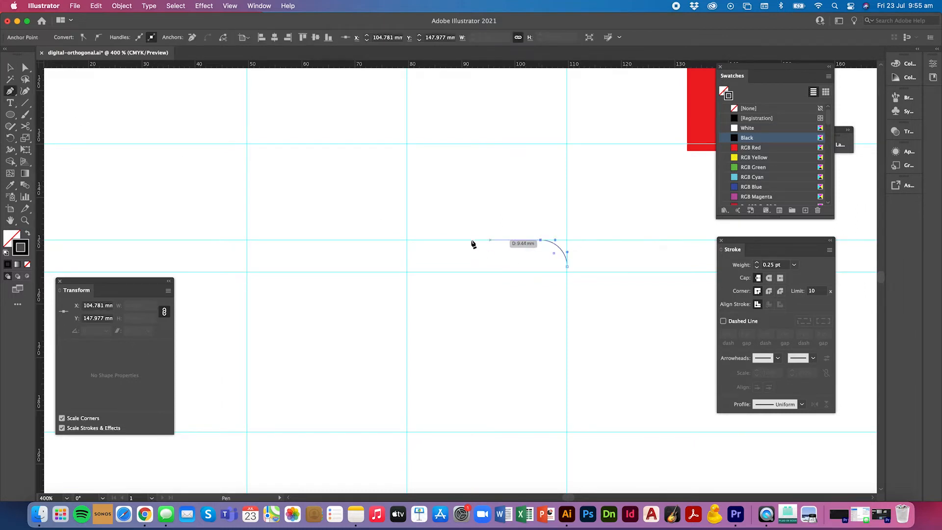
click(407, 240)
click(407, 144)
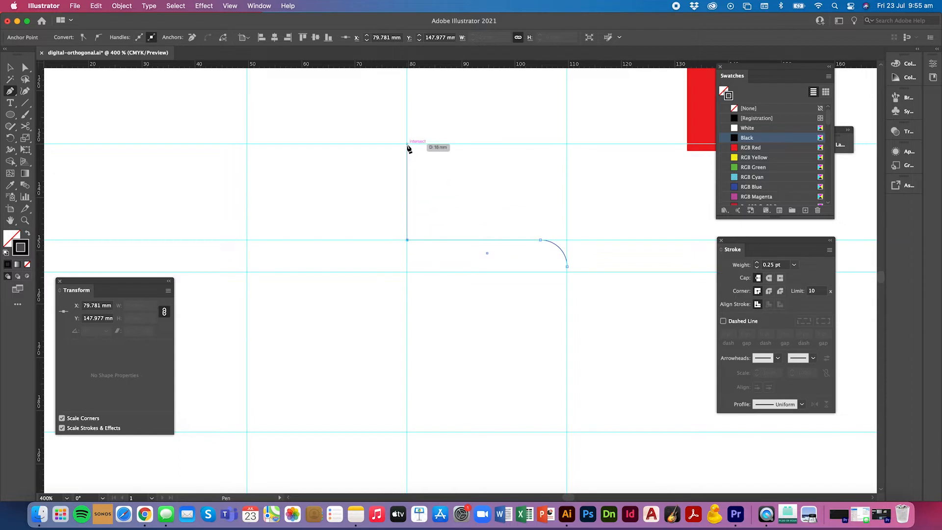
click(247, 271)
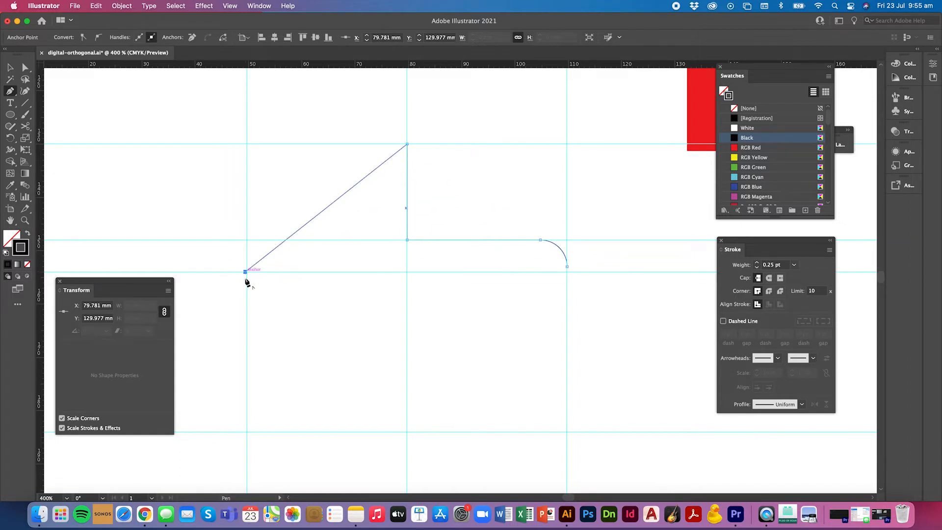
super+click(248, 434)
click(247, 432)
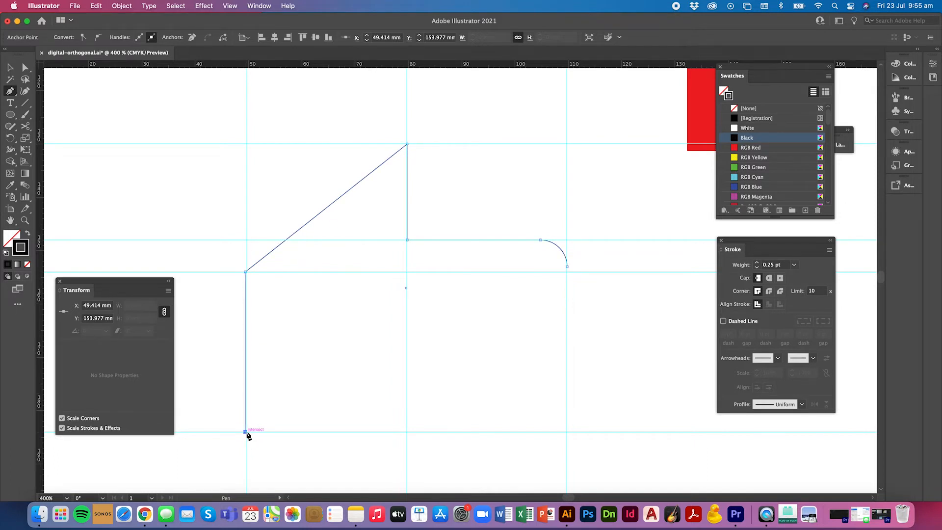
key(super+z)
key(super+z)
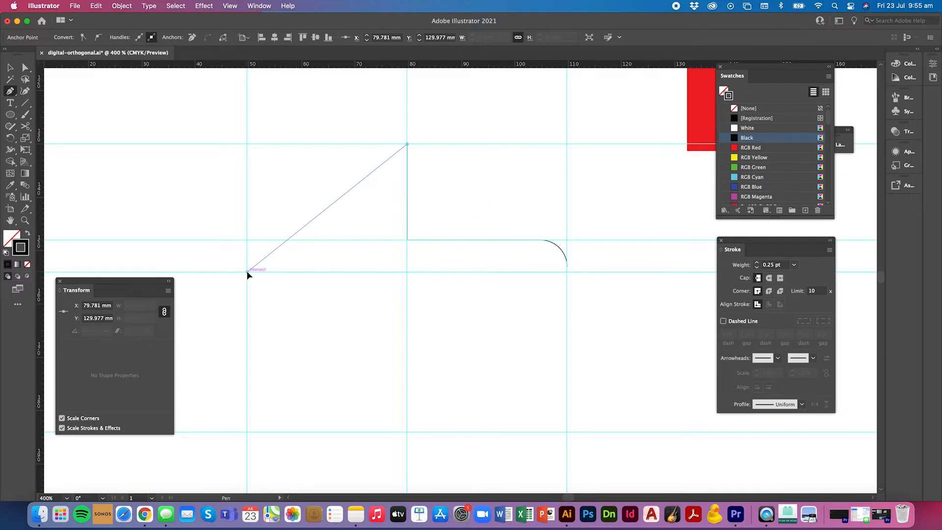
Continue the path diagonally to the left guide, down to the lowest guide, across to the right guide and up to the arc's lower end; hide the guides
click(246, 271)
click(247, 432)
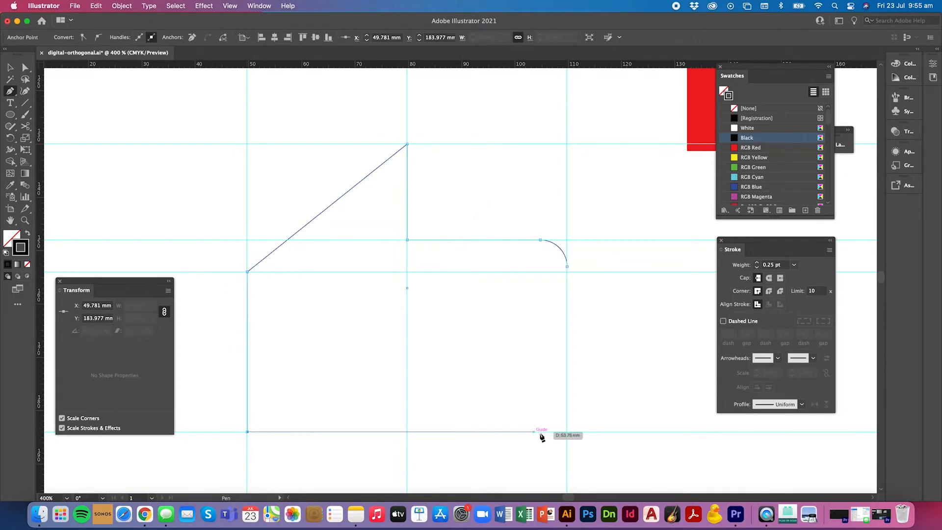
click(567, 432)
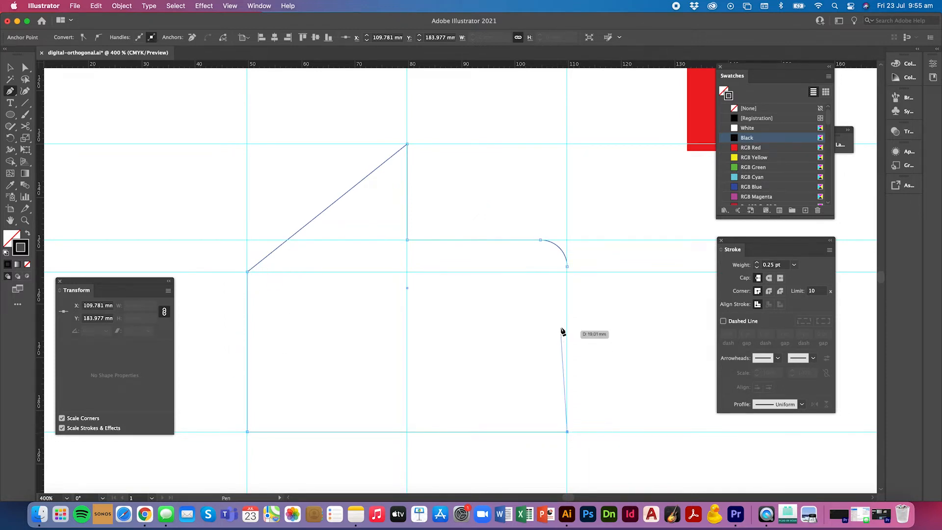
drag(572, 285, 563, 300)
key(super+z)
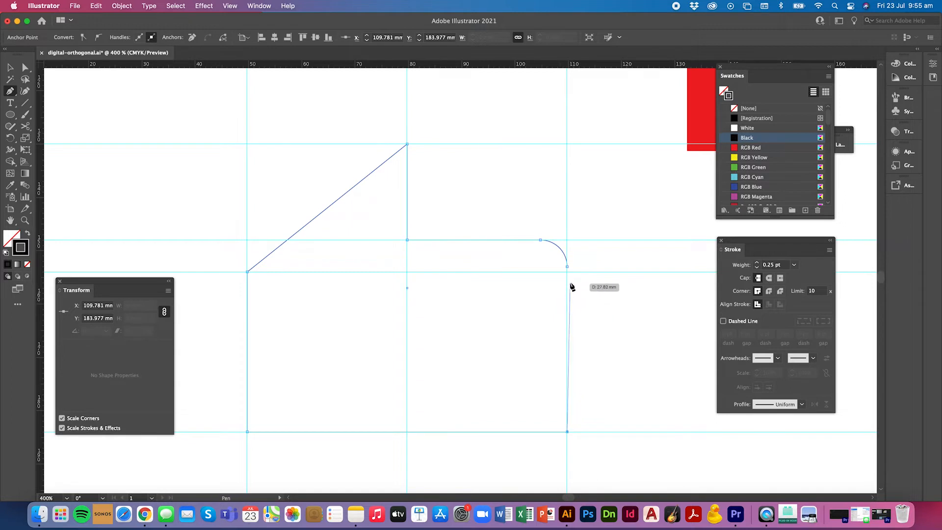
click(567, 268)
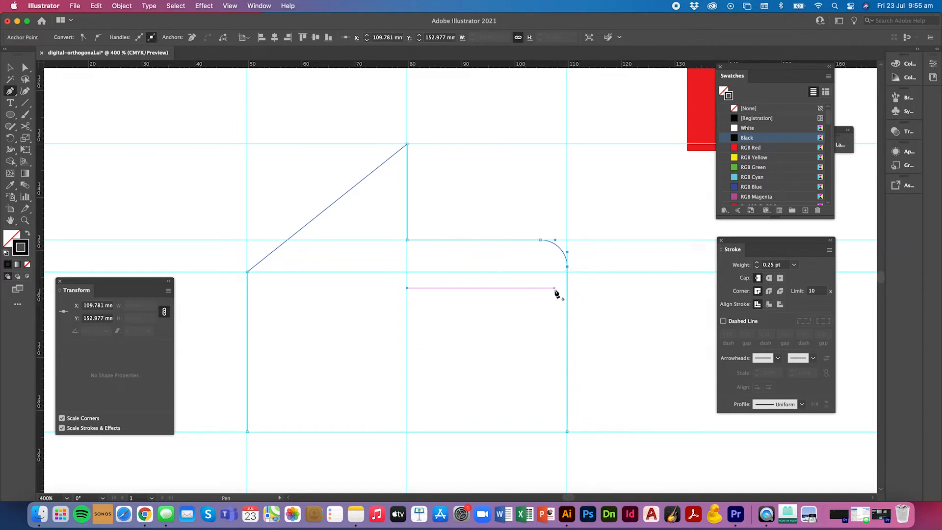
key(v)
key(super+semicolon)
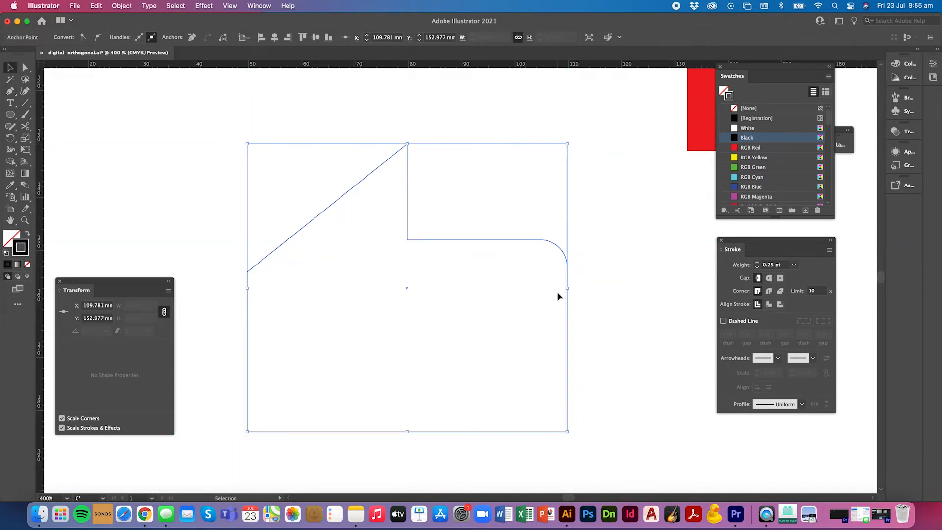
Show the guides, resize the 20 mm red spacer to 18 mm square and use it to place a horizontal guide 18 mm above the lowest guide
click(600, 301)
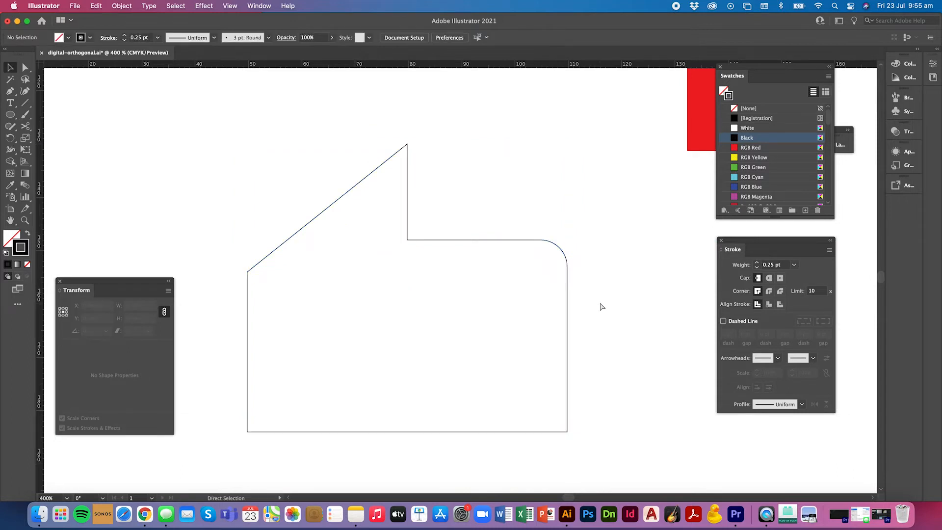
key(super+semicolon)
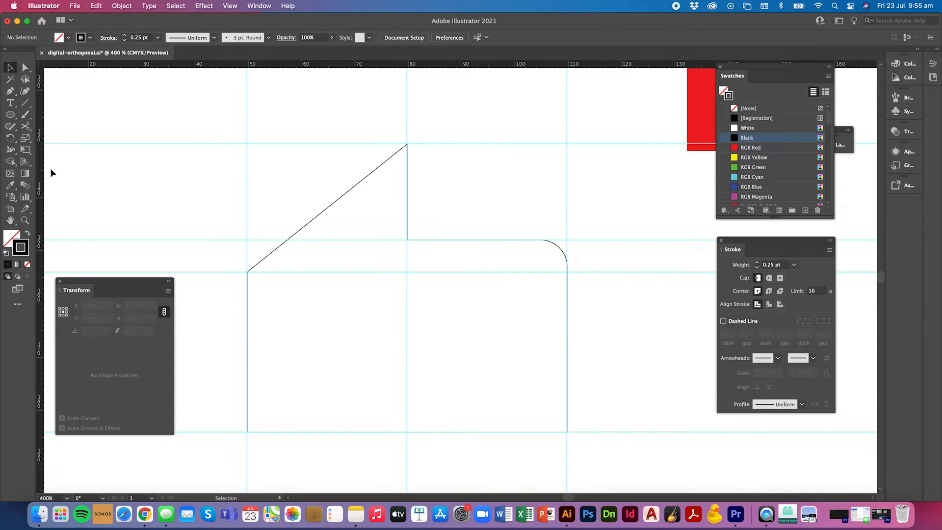
key(super+minus)
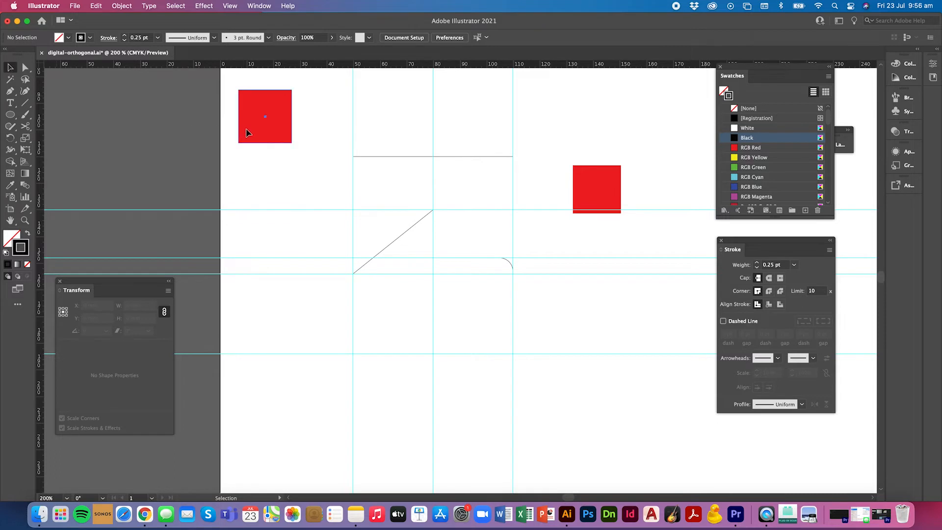
drag(246, 131, 336, 333)
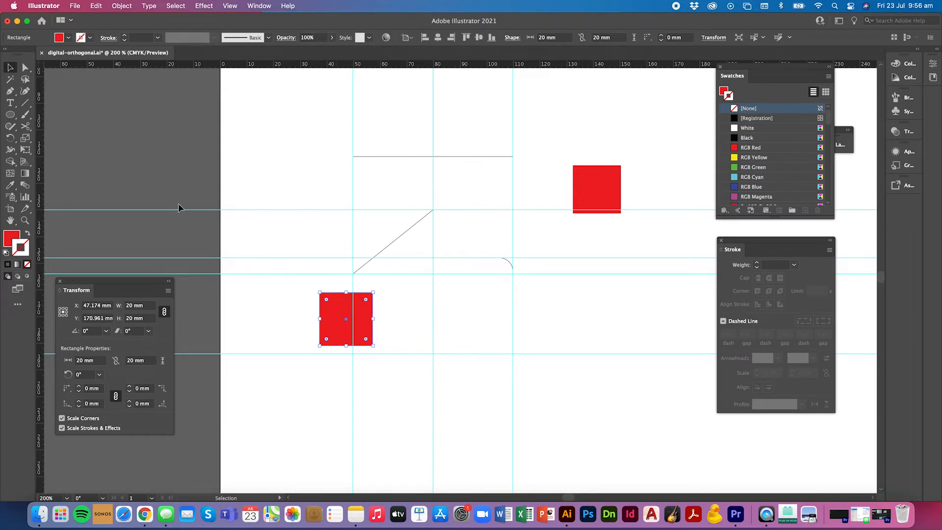
click(147, 306)
text(18)
key(Return)
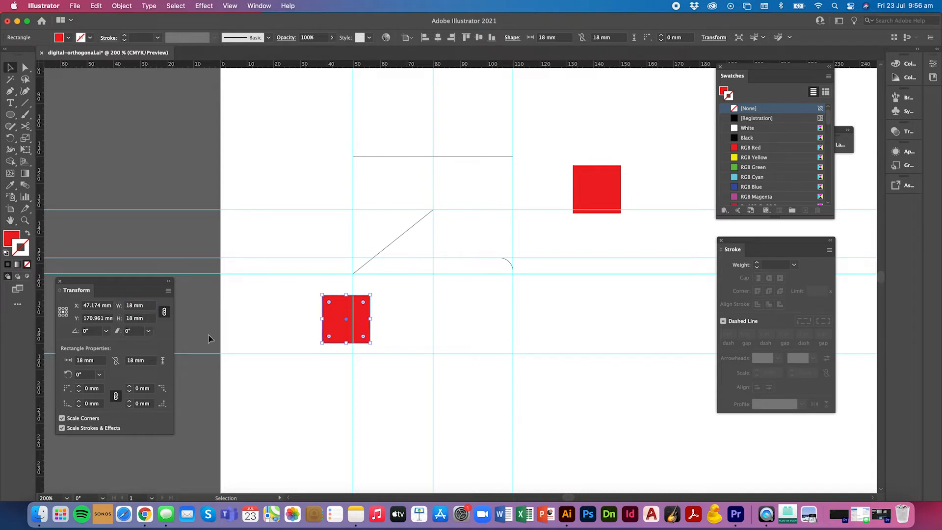
drag(329, 321, 416, 332)
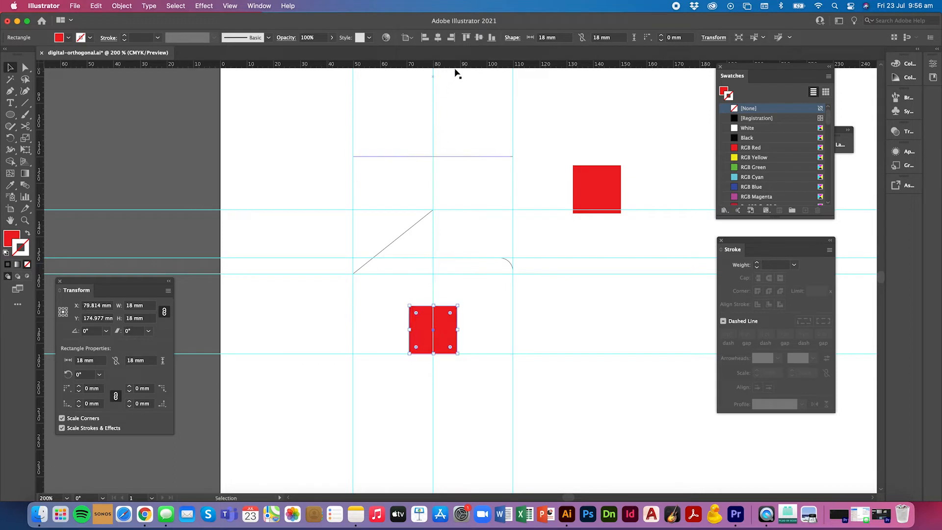
drag(455, 64, 281, 200)
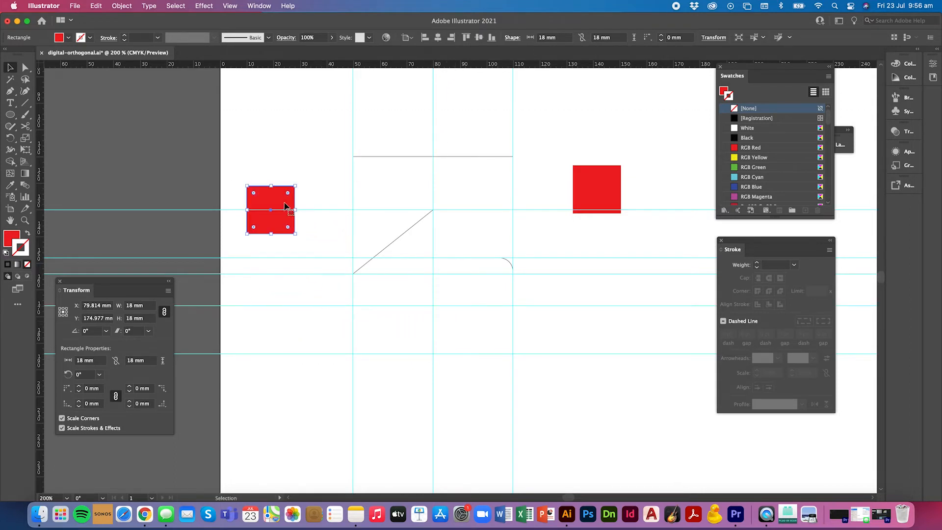
Draw a 24 x 24 mm circle with the Ellipse tool near the front view's lower area
click(12, 115)
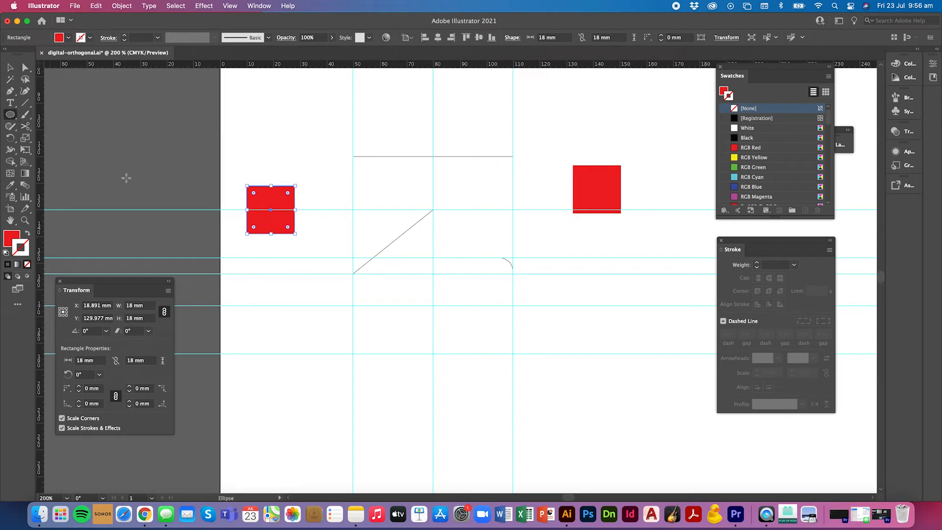
click(313, 281)
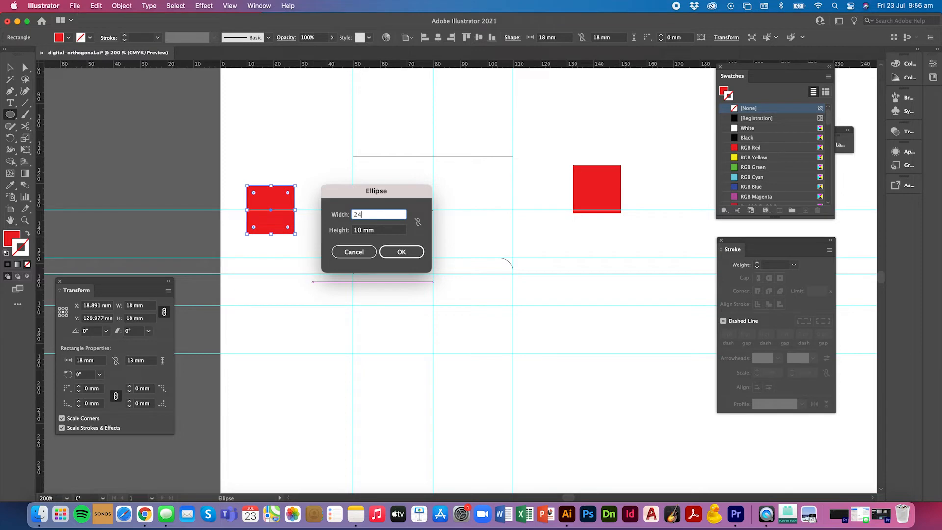
key(Tab)
text(2)
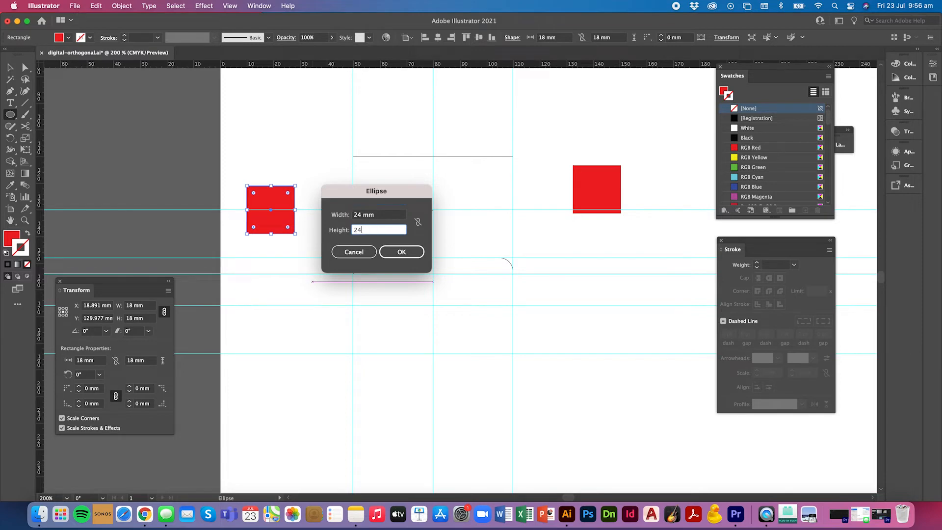
key(Return)
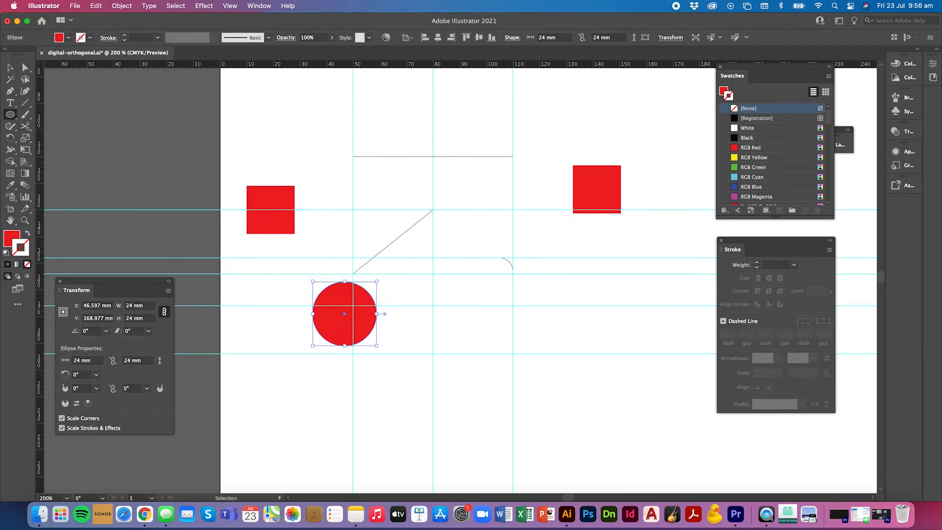
Remove the 24 mm circle's fill and give it a black 0.25 pt stroke
click(10, 68)
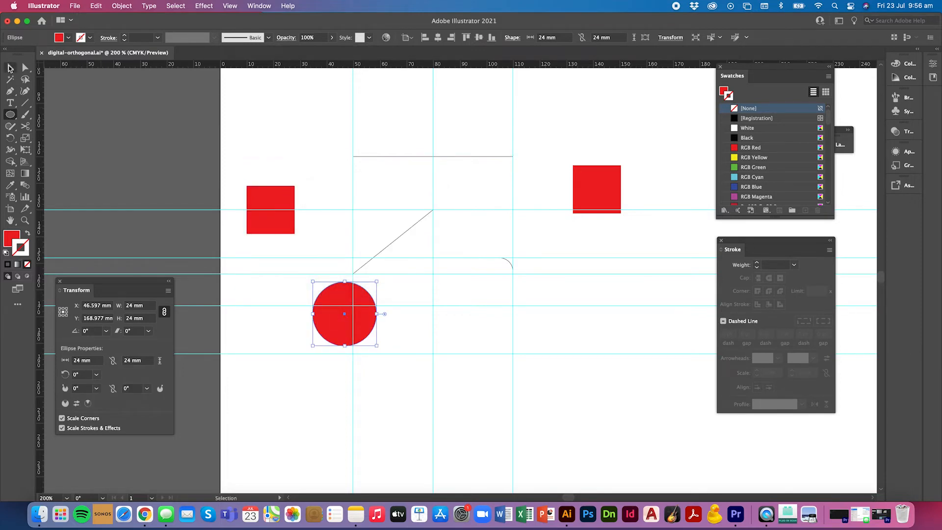
click(724, 91)
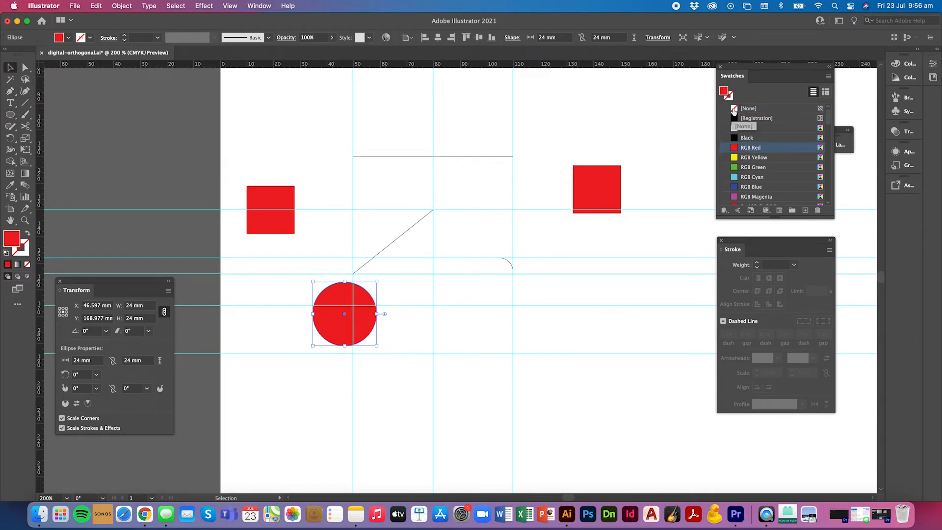
click(734, 108)
click(729, 96)
click(738, 138)
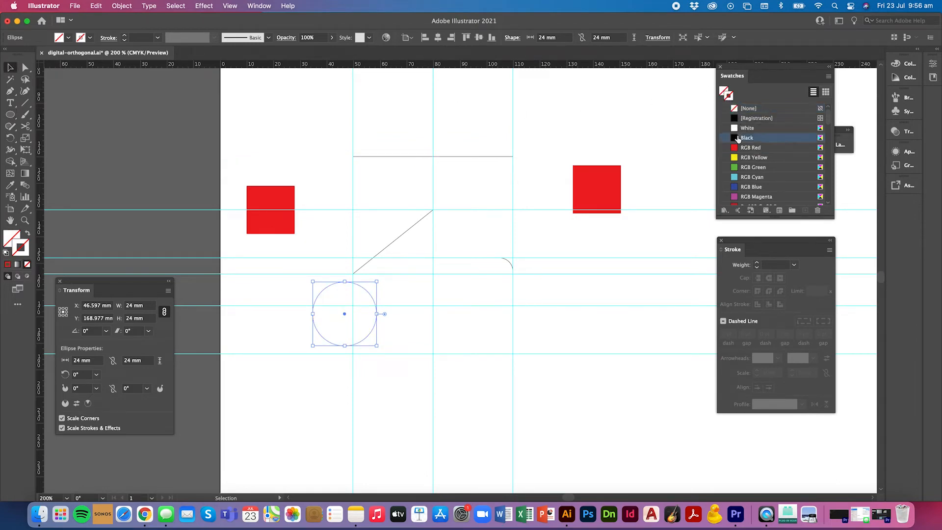
click(158, 38)
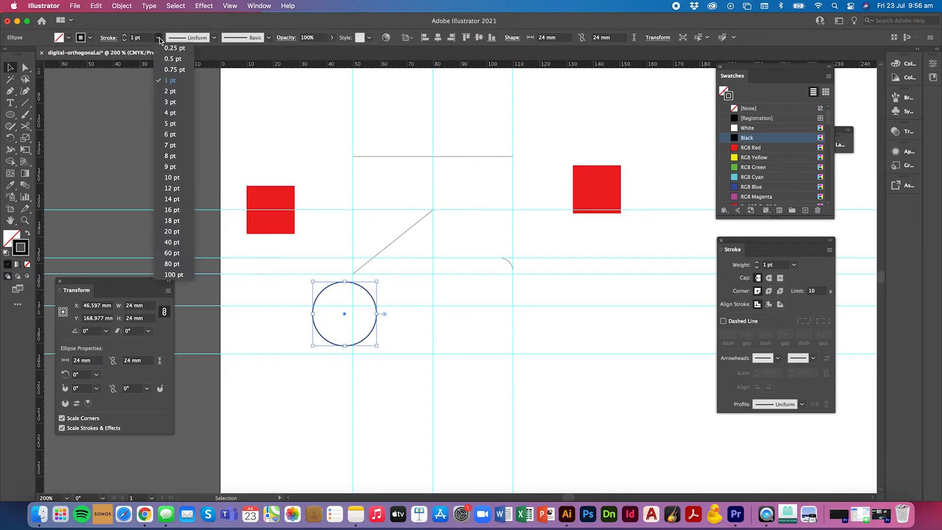
click(173, 48)
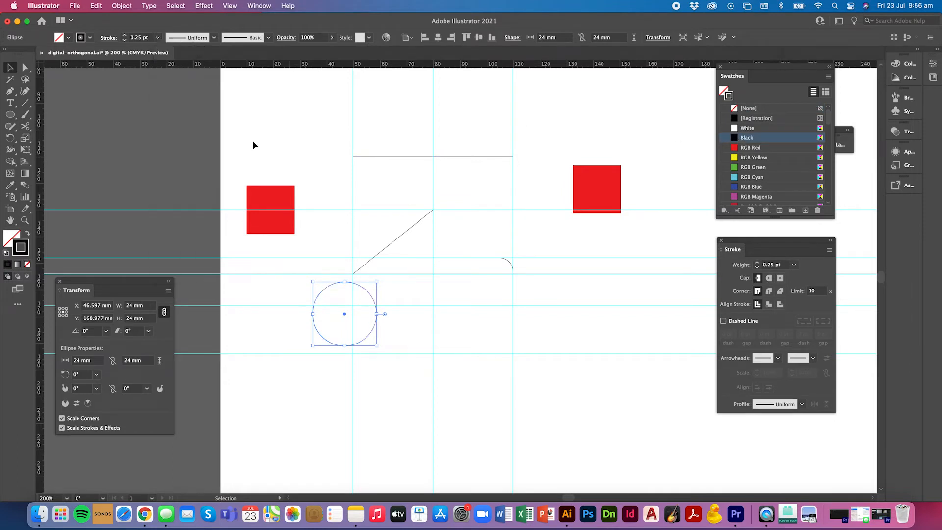
Centre the circle where the centre vertical guide crosses the guide 18 mm above the base
click(335, 231)
drag(374, 299, 458, 286)
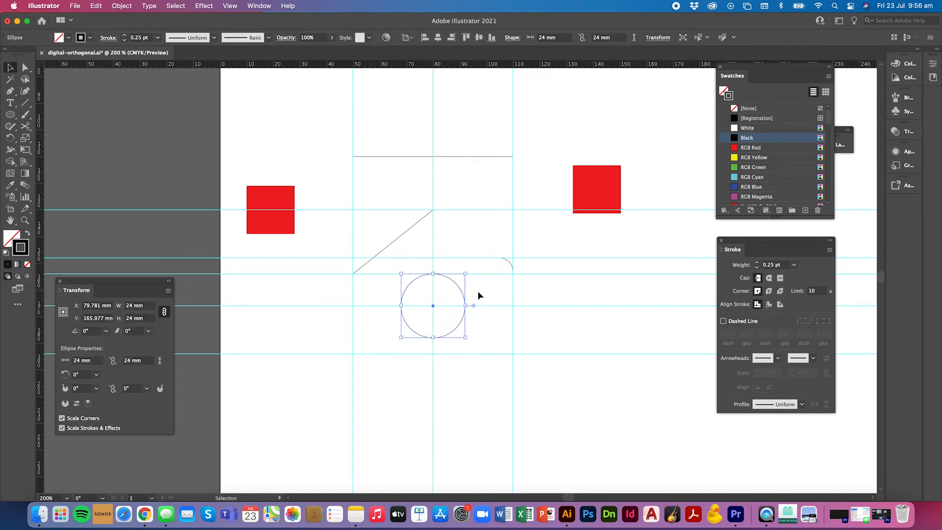
click(478, 290)
Resize the second red spacer to 20 mm square and align its left edge with the front view's right-hand guide
key(super+minus)
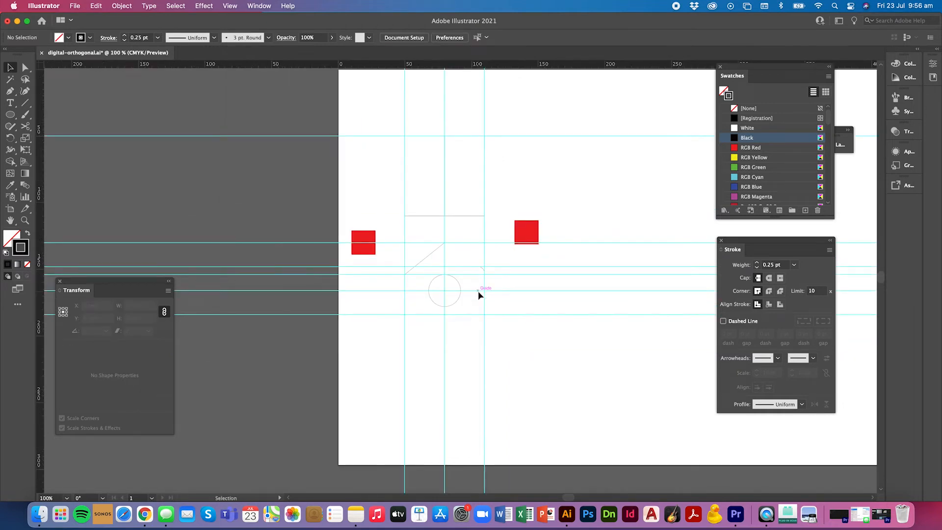
scroll(478, 290, right, 5)
drag(444, 236, 415, 281)
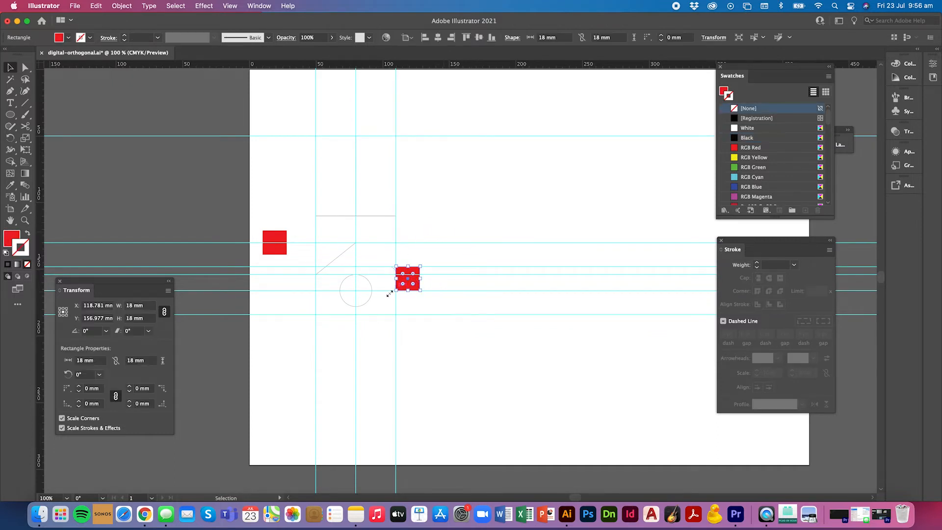
click(132, 306)
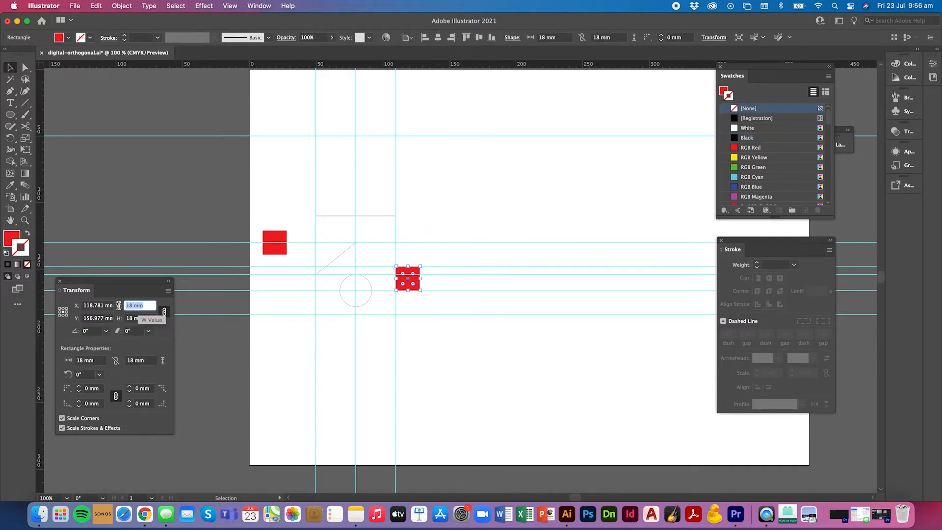
text(20)
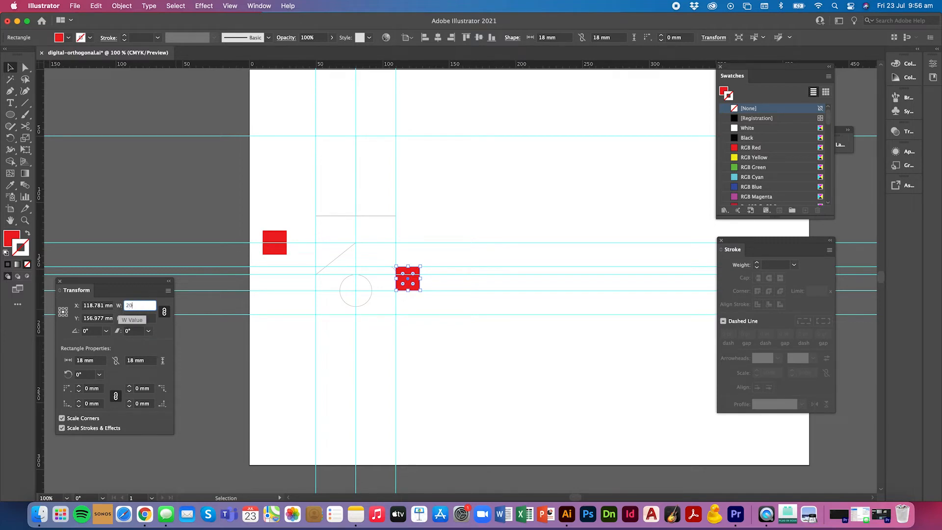
key(Return)
click(414, 309)
drag(410, 286, 415, 285)
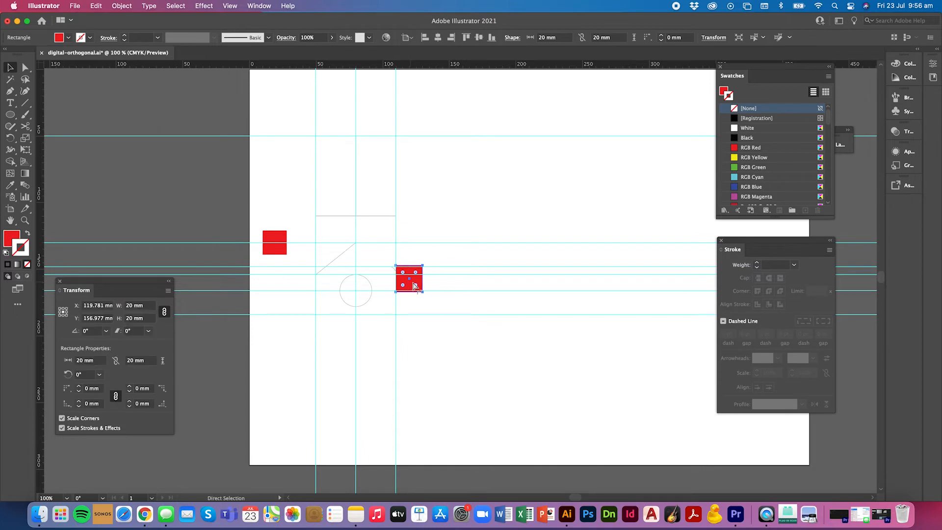
Place a vertical guide along the right edge of the 20 mm red spacer
key(super+equal)
key(super+equal)
key(super+equal)
click(435, 353)
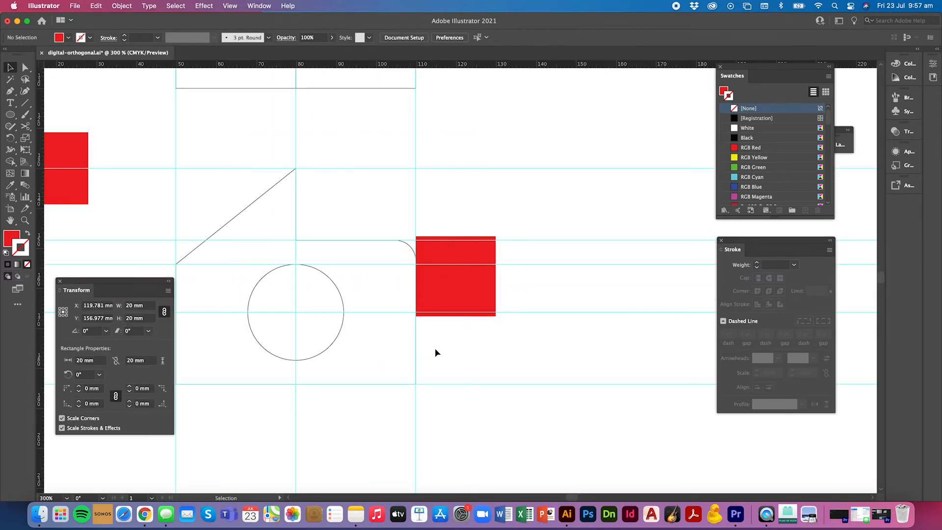
drag(42, 254, 497, 250)
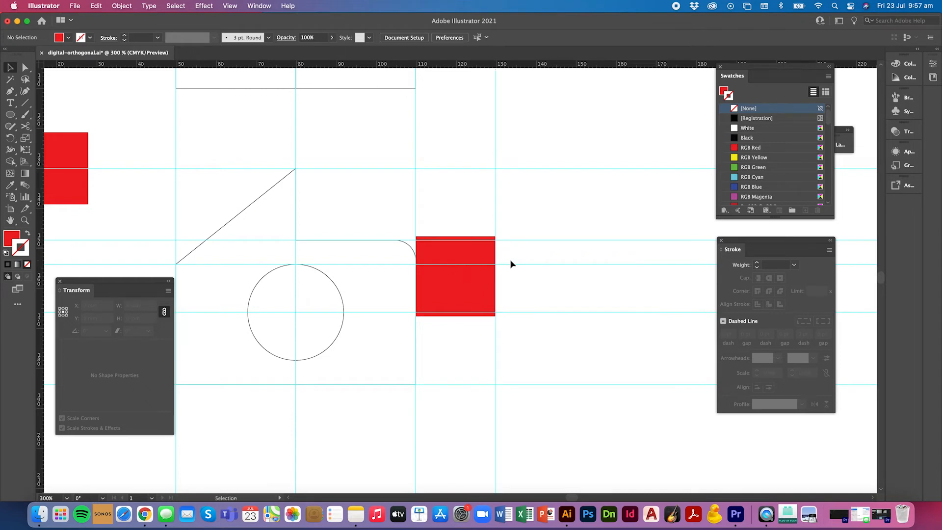
Copy the upper view's 60 mm square and place its lower-left corner where the new vertical guide meets the lowest guide
key(super+minus)
key(super+minus)
scroll(510, 265, right, 4)
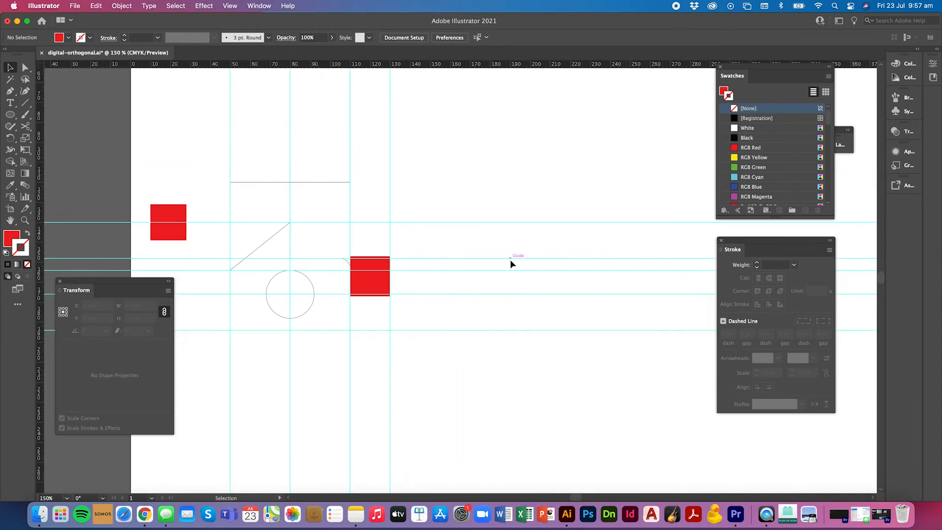
drag(347, 182, 338, 185)
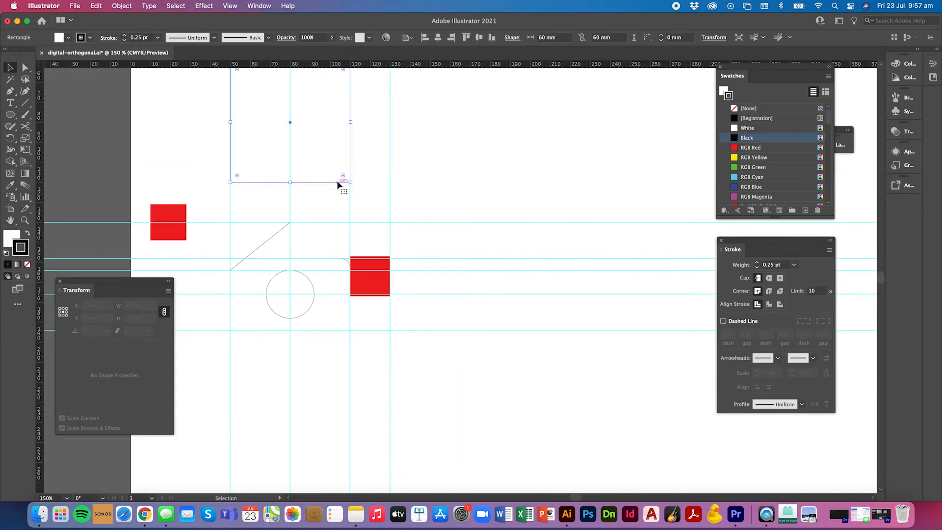
key(a)
click(338, 185)
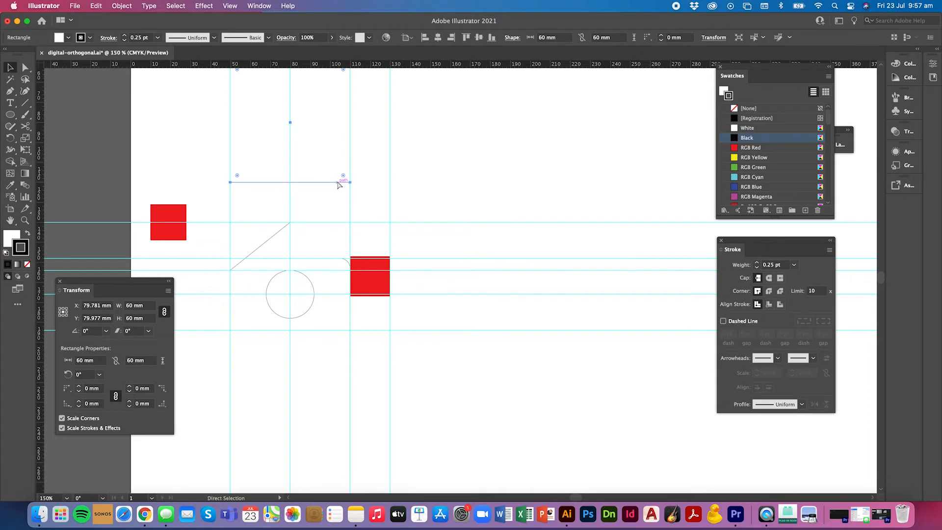
key(super+v)
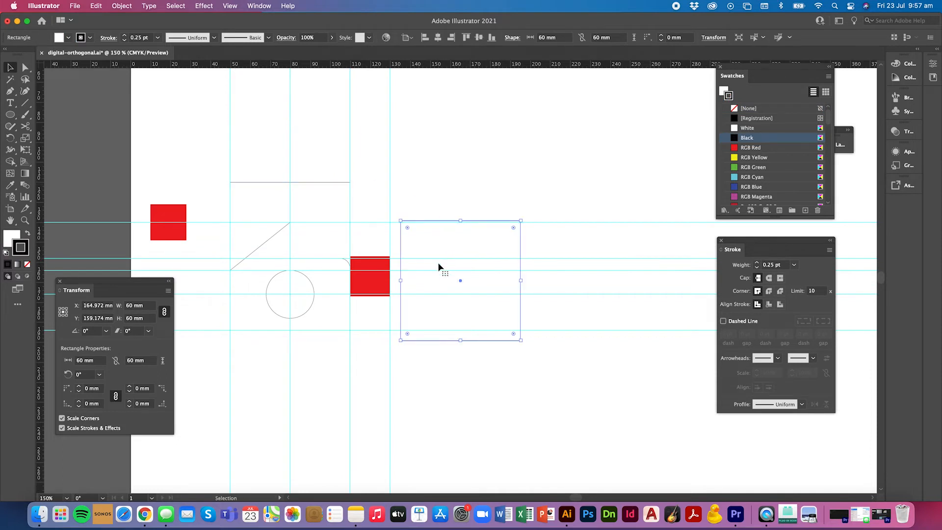
drag(429, 340, 418, 330)
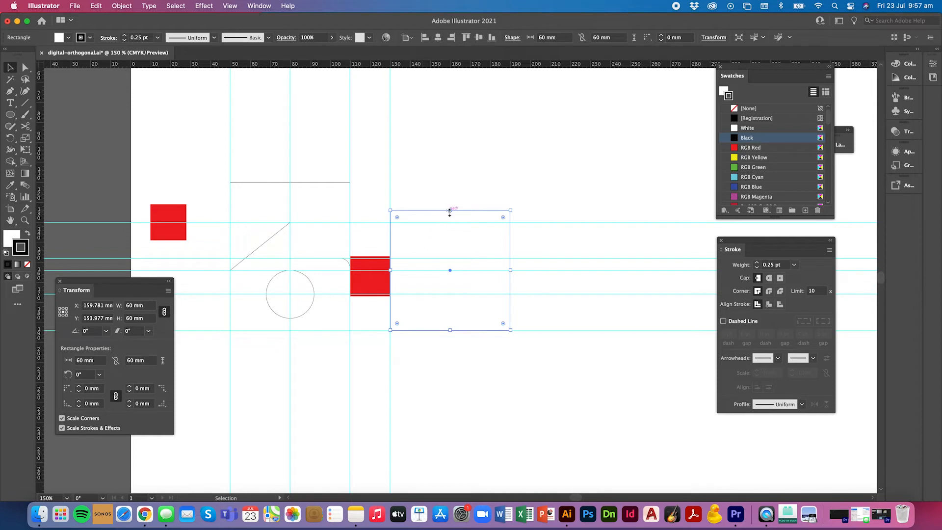
Unlink the copied square's proportions, set its height to 54 mm from the base guide, and hide the guides
mouse_move(450, 209)
mouse_down()
mouse_move(451, 223)
mouse_move(450, 192)
mouse_up()
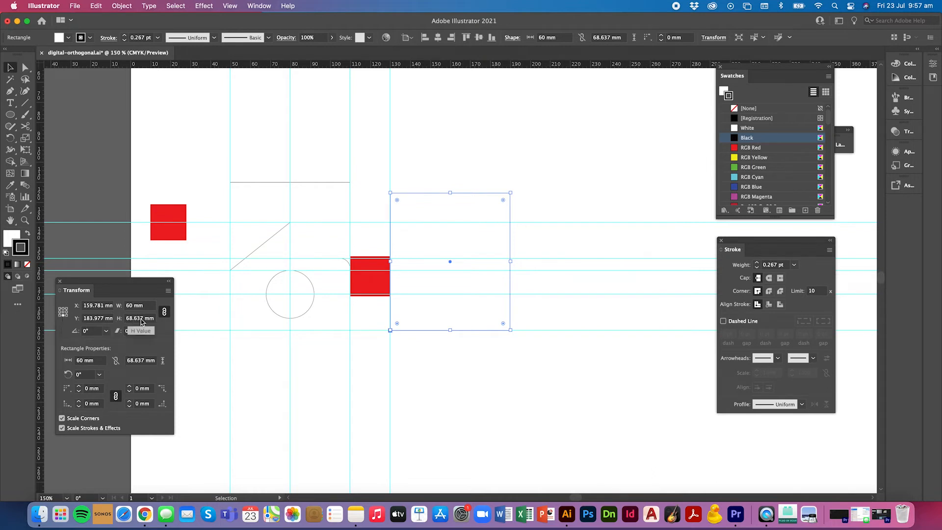
click(164, 312)
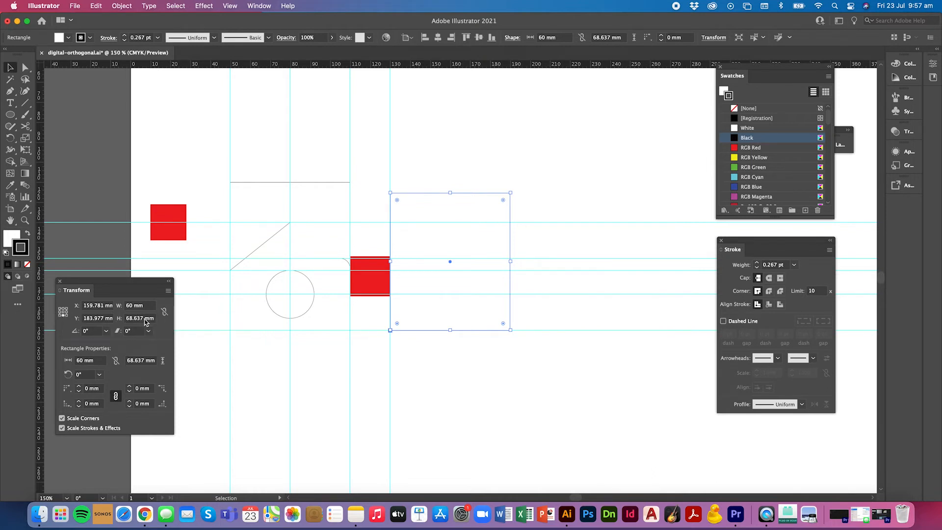
drag(144, 318, 117, 319)
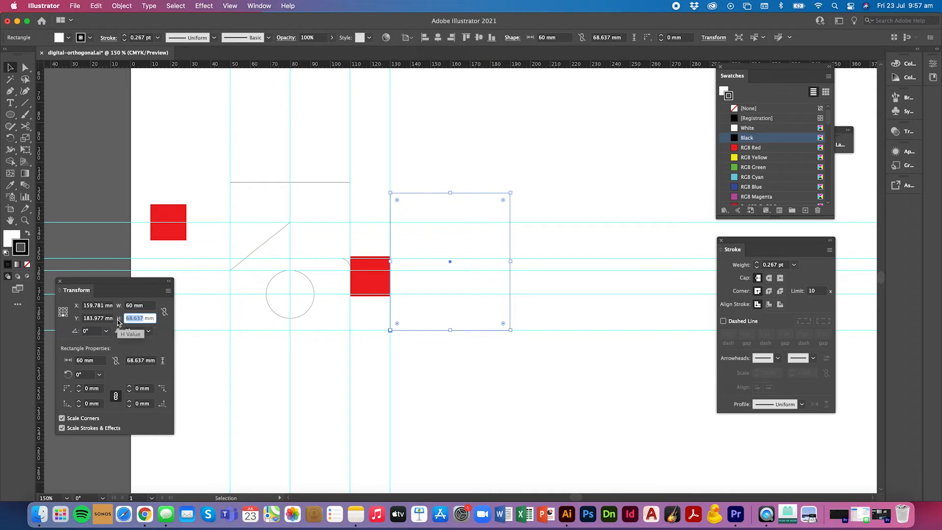
text(54)
key(Return)
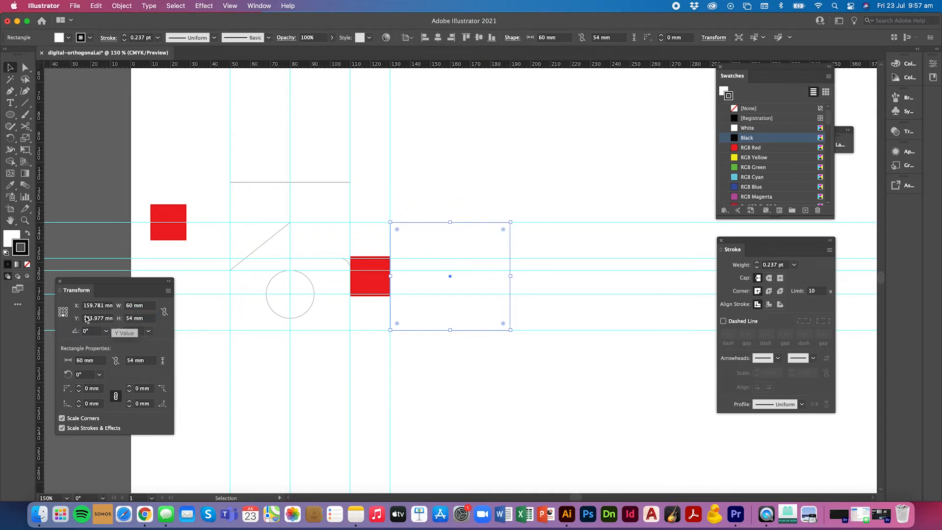
click(401, 345)
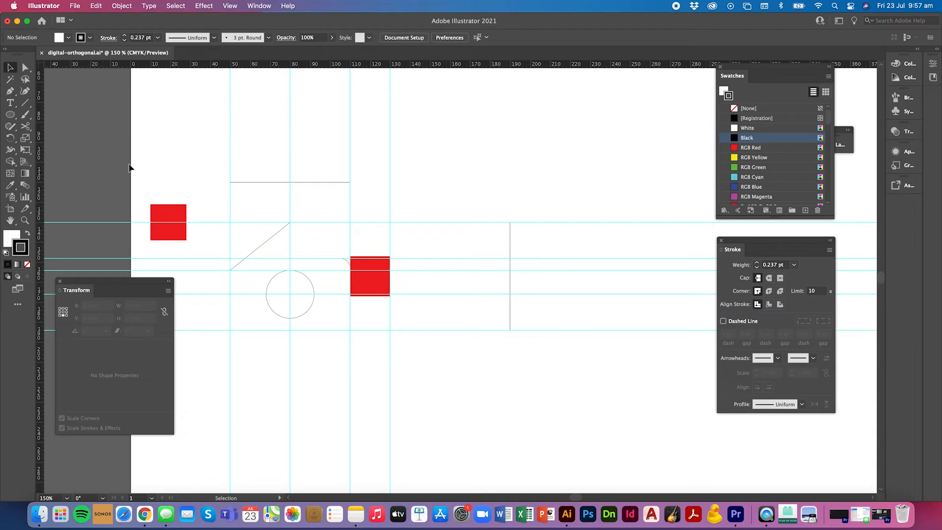
key(super+semicolon)
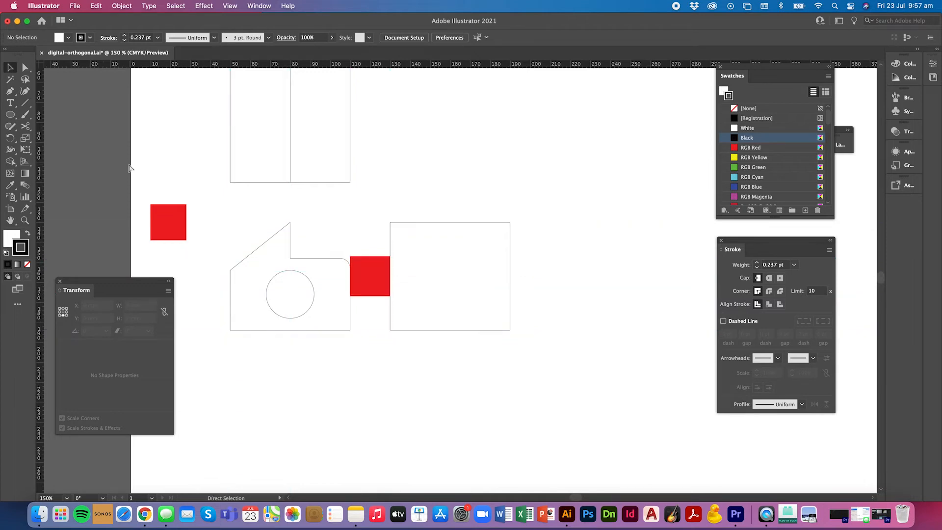
Draw a 60 mm horizontal line across the side view and snap it to the guide level with the front view's flat top edge
key(super+semicolon)
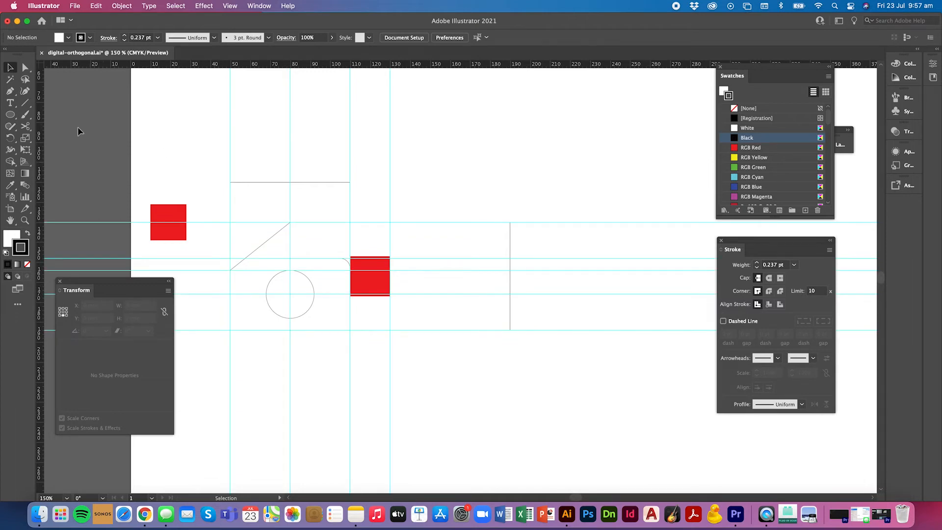
click(25, 102)
drag(390, 256, 510, 264)
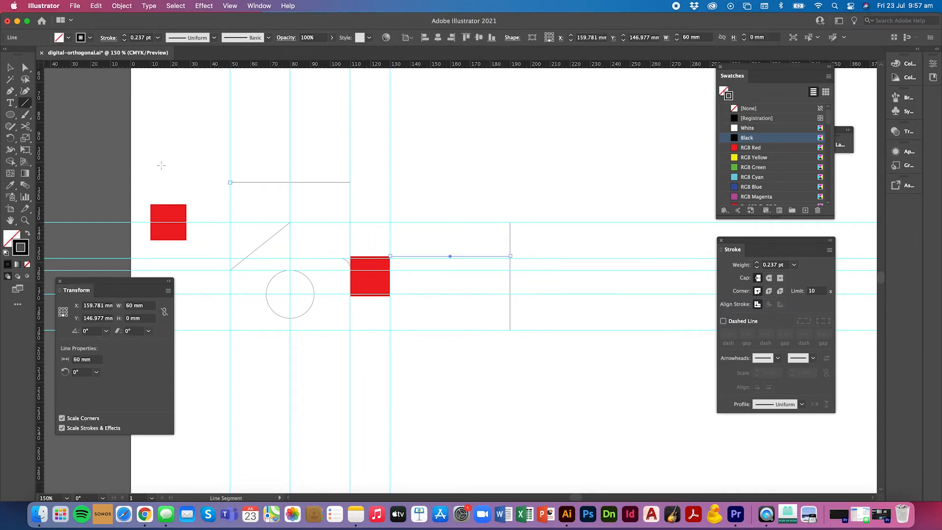
click(11, 68)
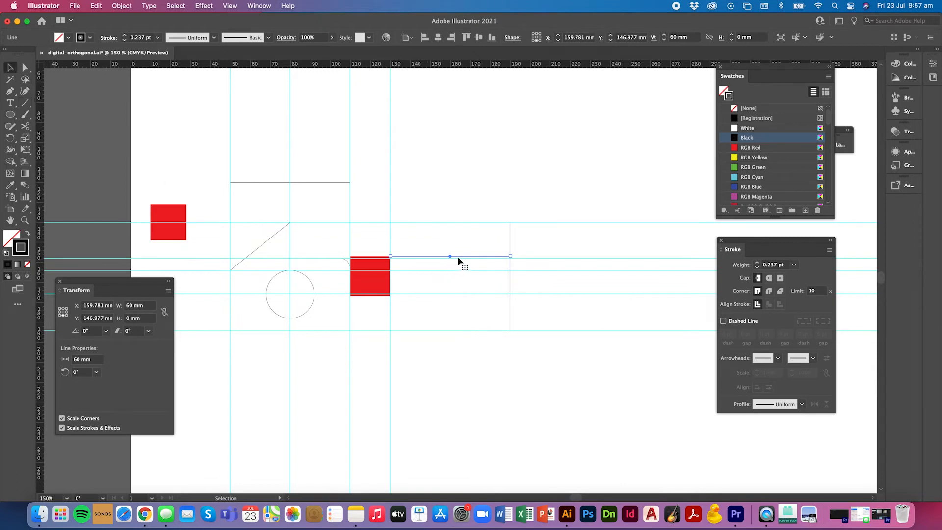
drag(459, 260, 459, 260)
click(460, 264)
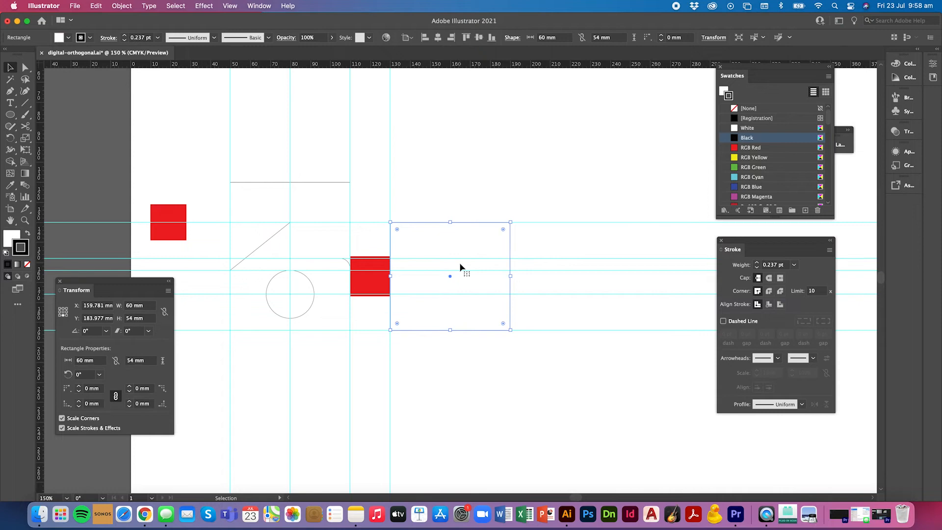
click(538, 267)
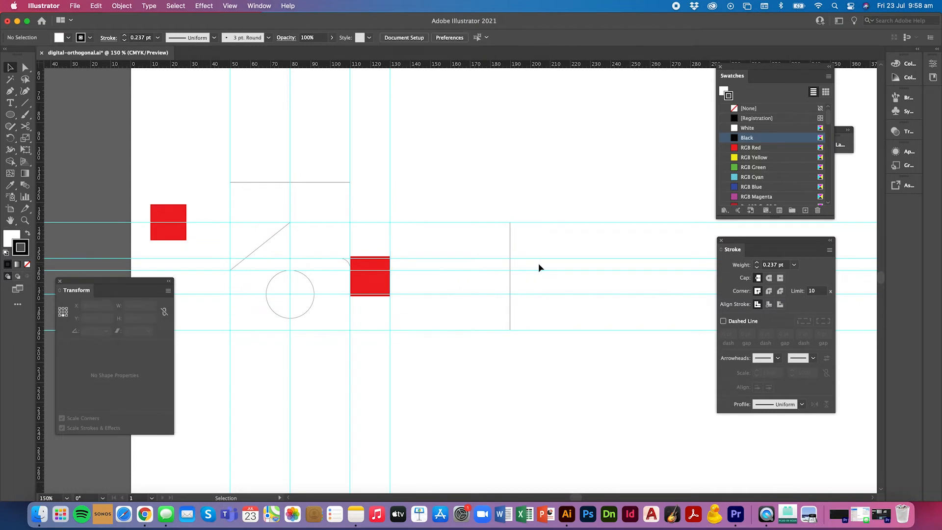
scroll(538, 263, up, 5)
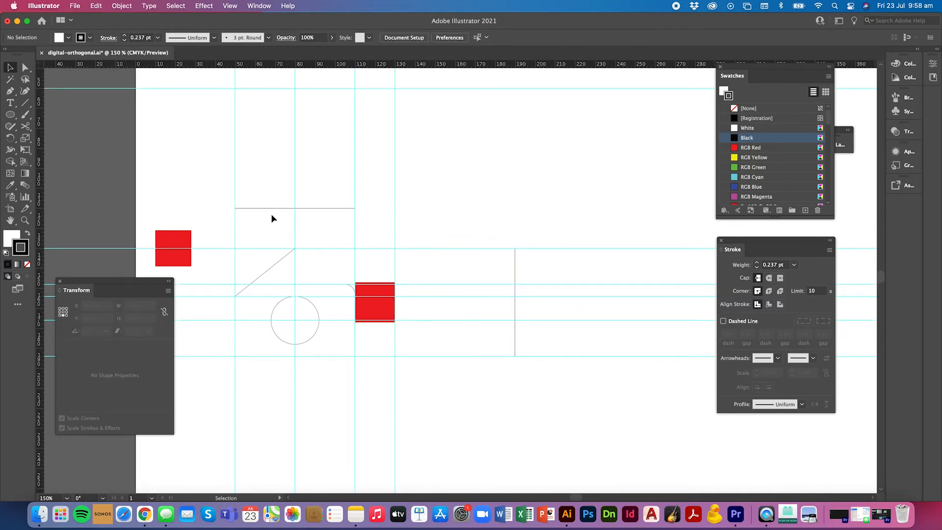
key(super+semicolon)
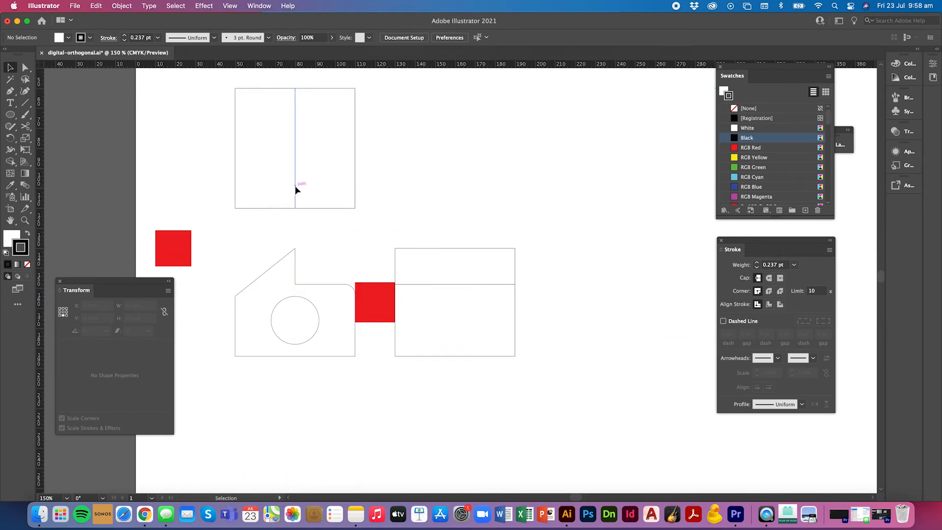
Copy the upper view's vertical centre line into alignment with the circle's right edge and give the copy a dashed stroke
drag(296, 189, 320, 189)
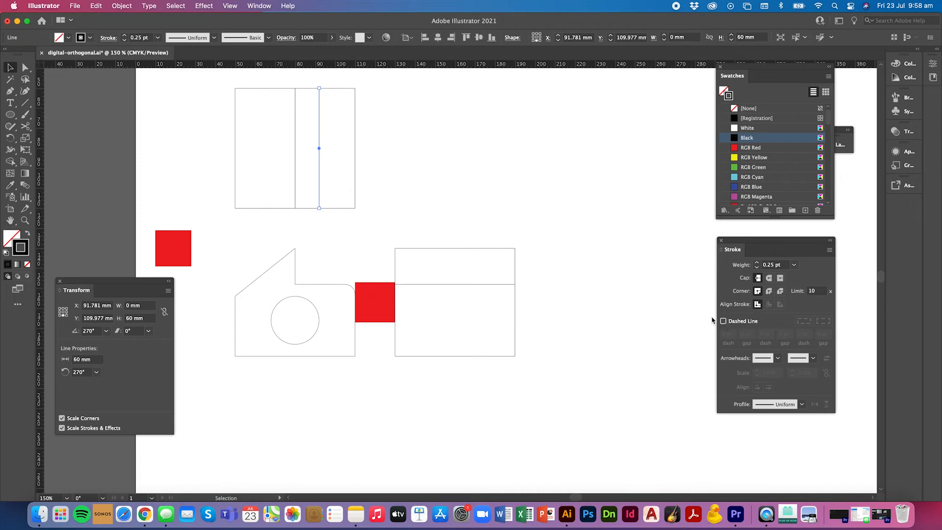
click(385, 190)
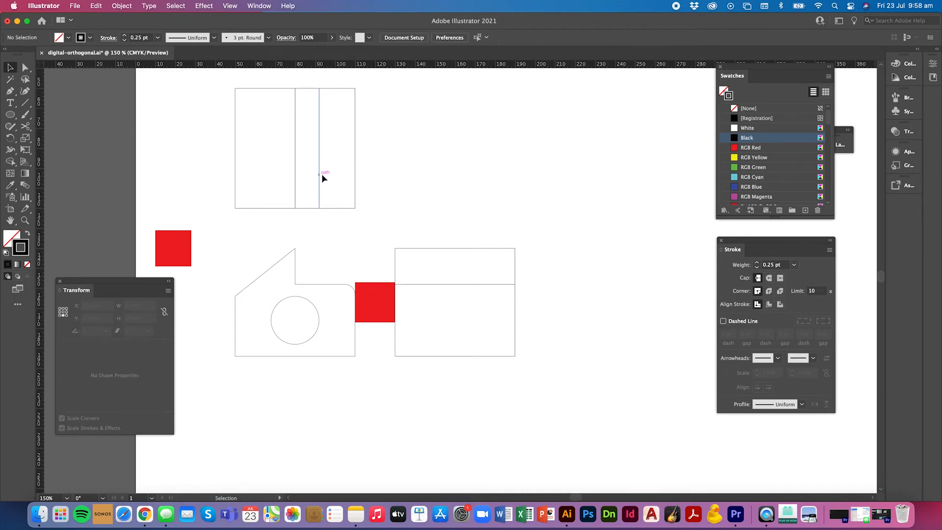
drag(319, 176, 422, 179)
click(447, 199)
click(509, 203)
click(563, 231)
click(319, 165)
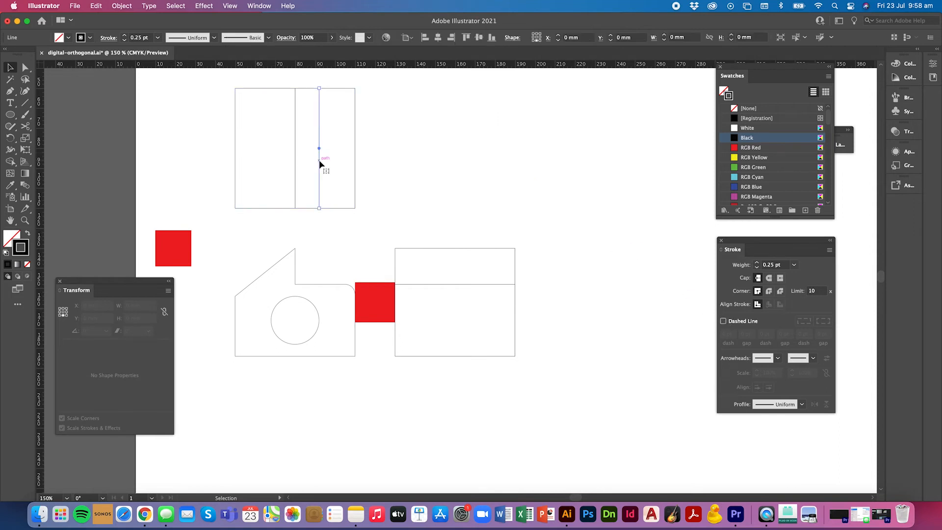
click(724, 322)
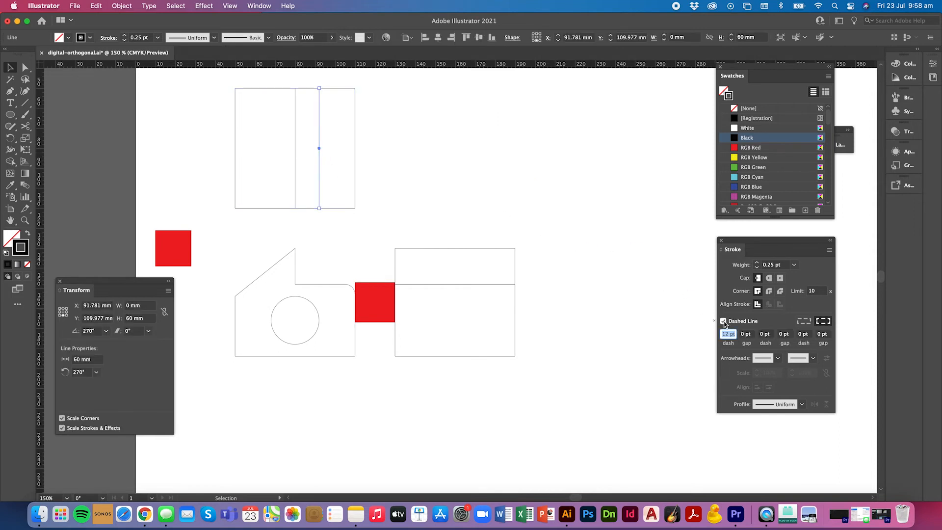
click(634, 315)
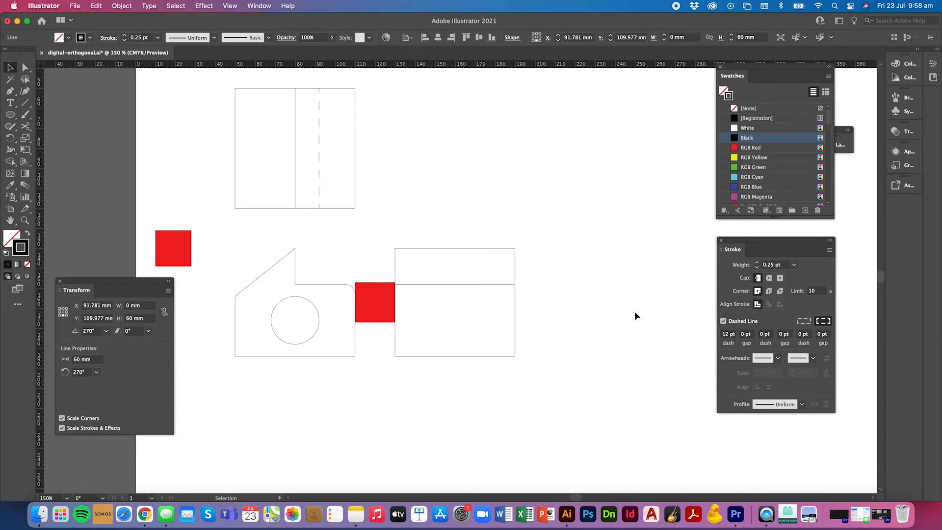
Set the line's dash length to 6 pt and copy the dashed line into alignment with the circle's left edge
click(319, 176)
double_click(727, 334)
text(6)
key(Return)
click(496, 214)
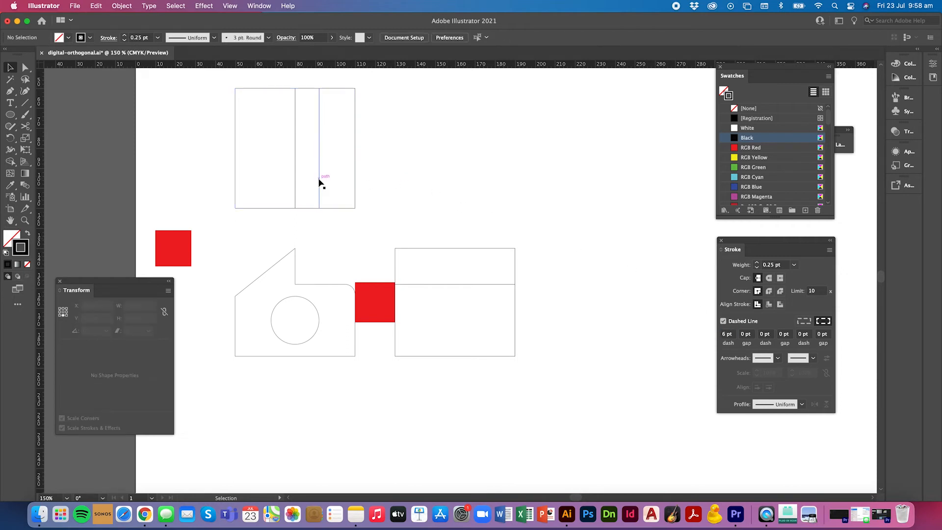
drag(318, 183, 271, 179)
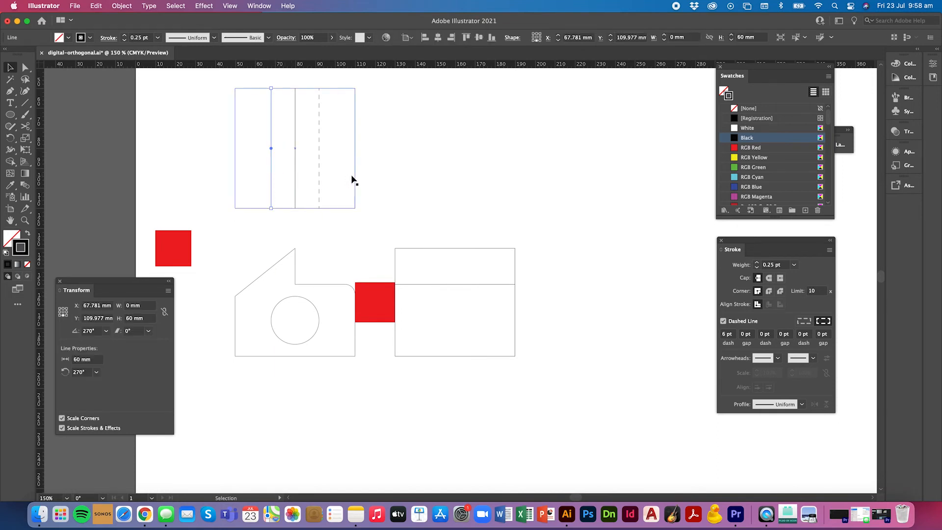
click(396, 181)
Copy the dashed line, turn it horizontal, and place it across the side view level with the circle's top and bottom
click(319, 184)
key(super+c)
key(super+v)
drag(463, 219, 573, 287)
click(572, 294)
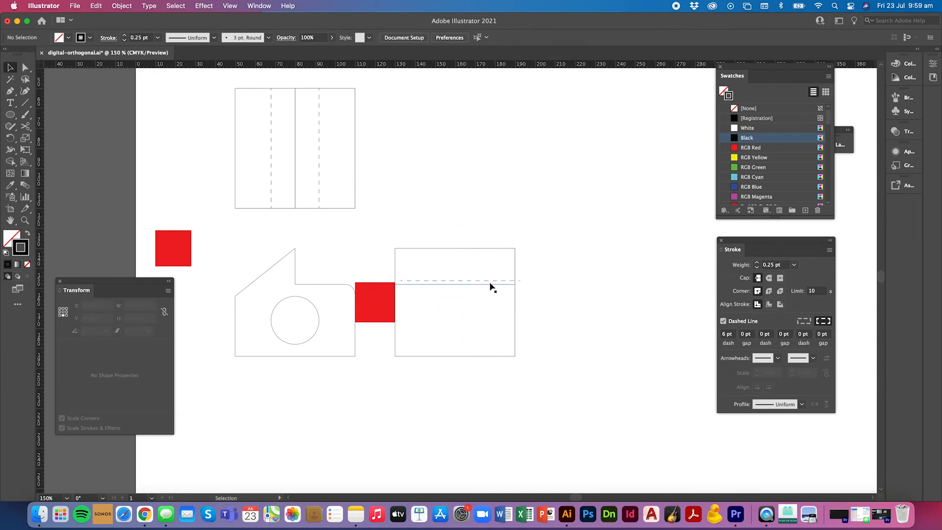
drag(489, 283, 465, 347)
click(467, 311)
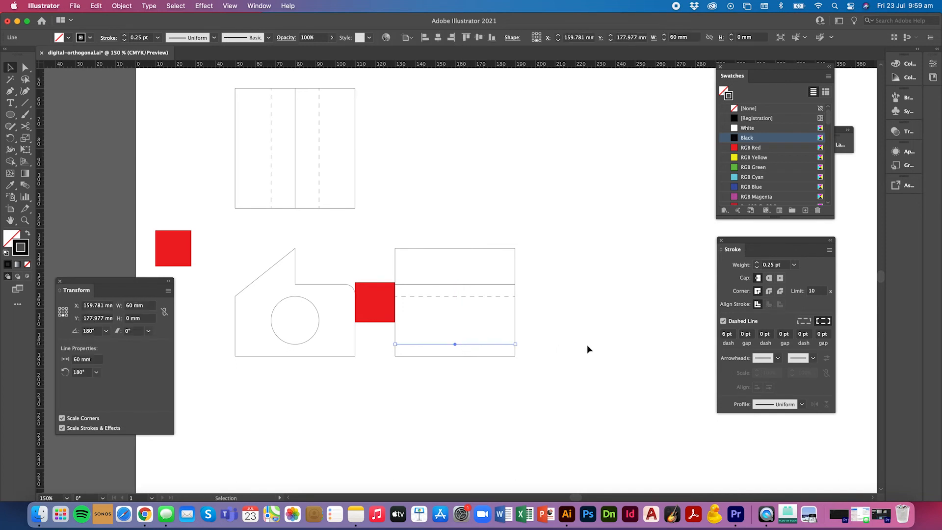
click(491, 329)
Move the 20 mm red spacer clear of the views and add a horizontal guide at the circle's bottom edge
drag(389, 310, 433, 187)
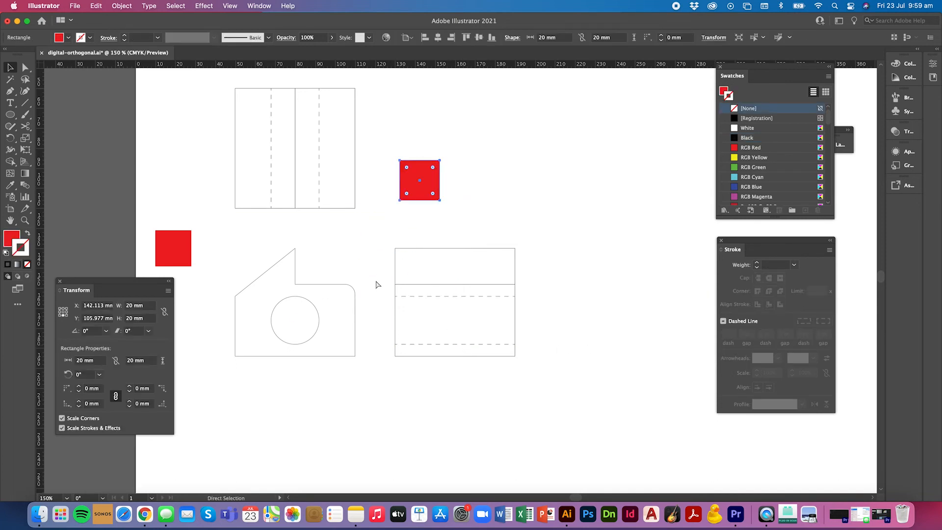
key(super+semicolon)
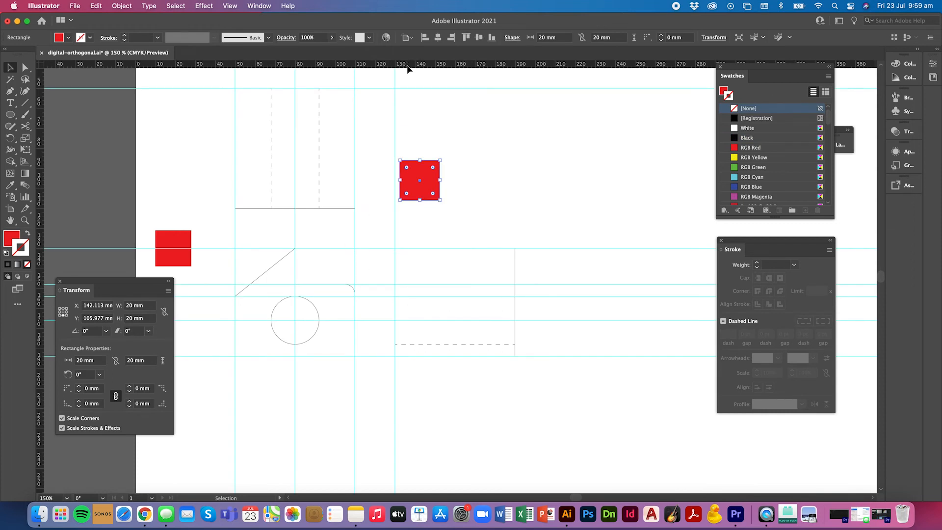
key(super+shift+b)
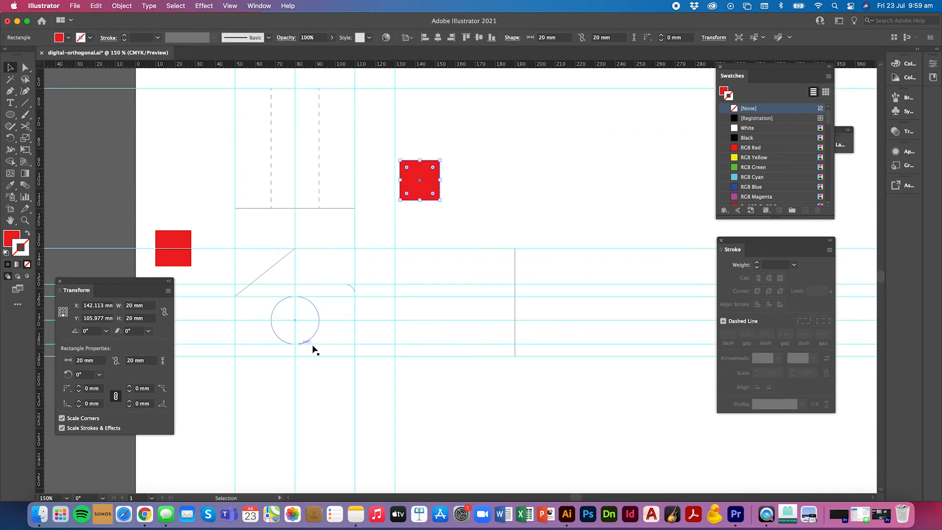
click(425, 367)
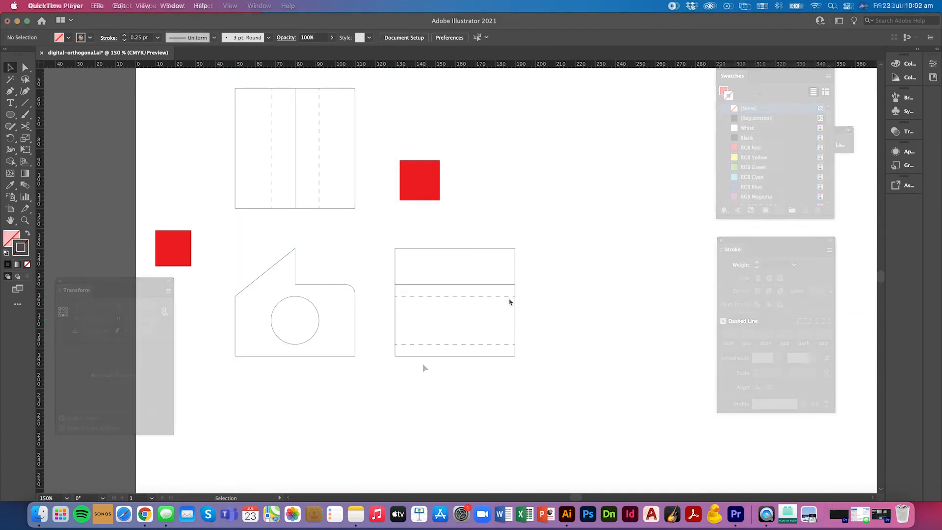
Copy the side view's dashed line to the circle's centre height and extend it past both edges to about 64 mm
click(504, 300)
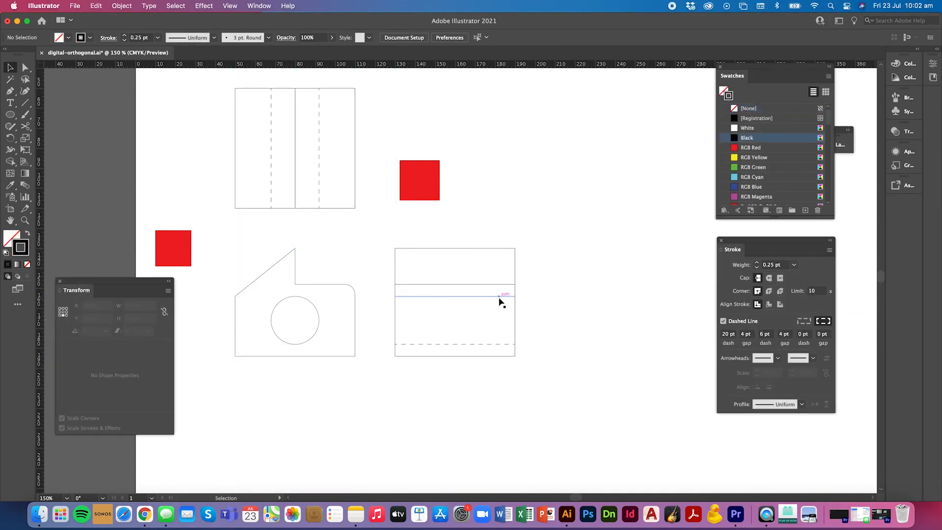
drag(499, 301, 519, 320)
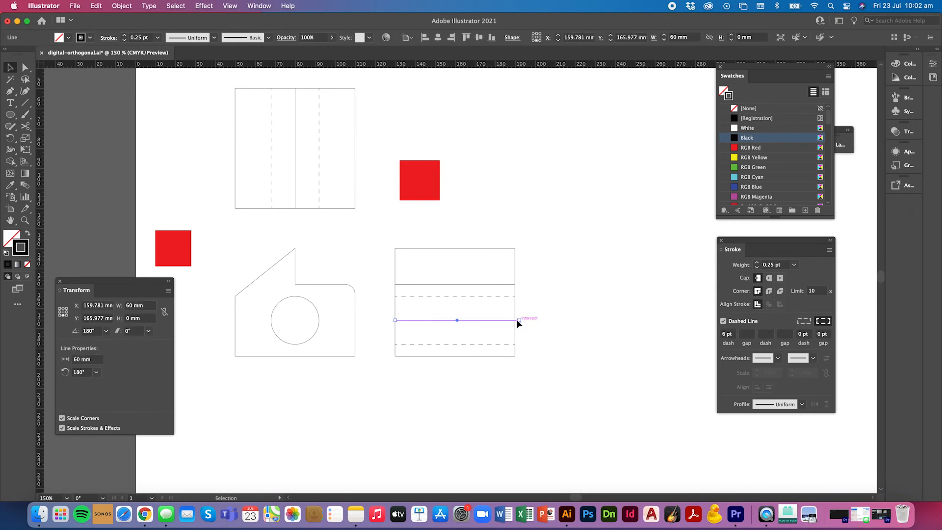
drag(396, 320, 390, 320)
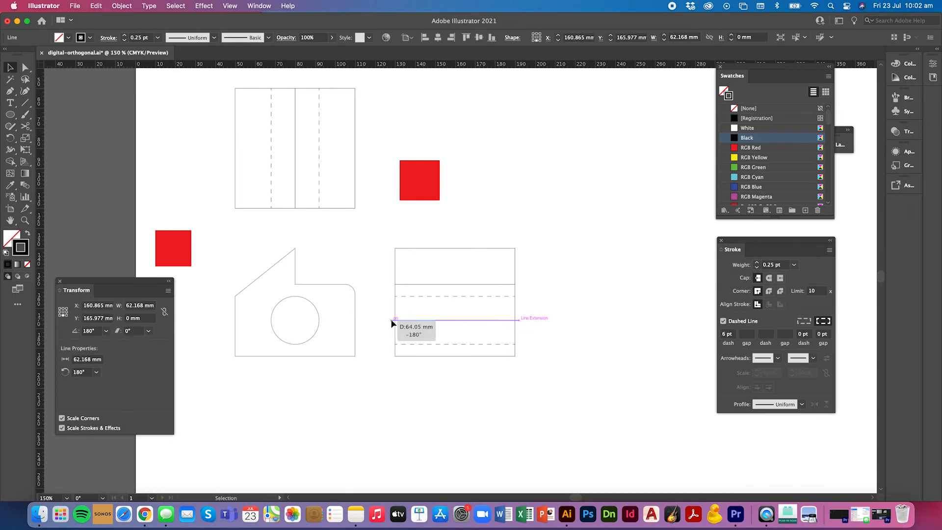
click(536, 330)
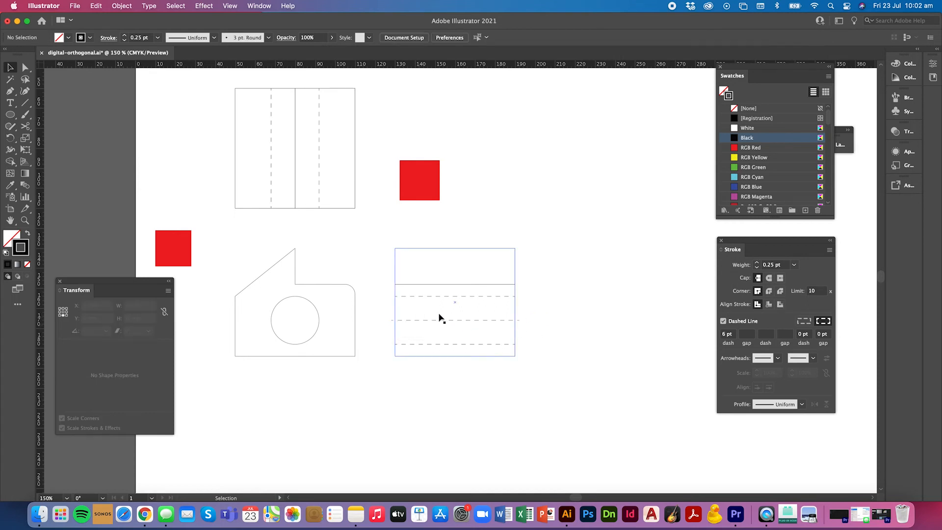
Set the extended line's dash pattern to 20 pt dash, 4 pt gap, 6 pt dash and 4 pt gap
click(483, 322)
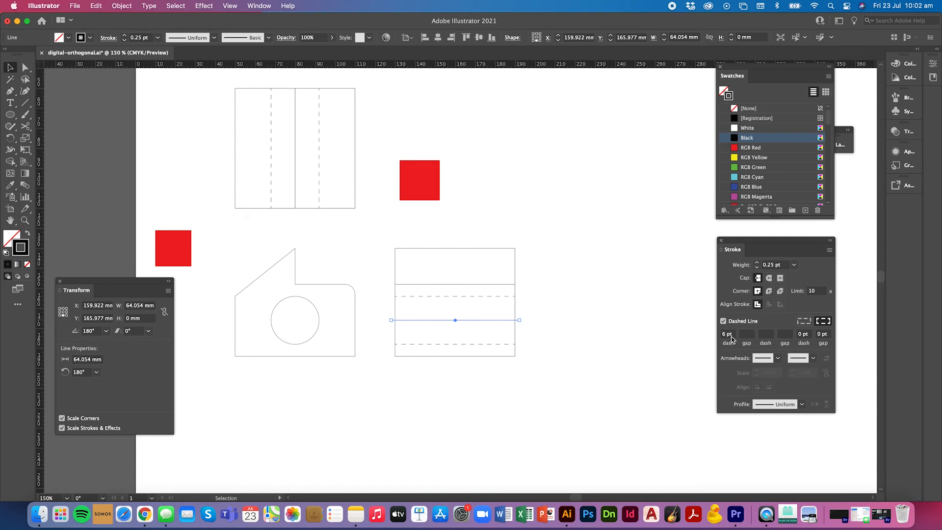
drag(733, 337, 717, 338)
text(20)
click(748, 334)
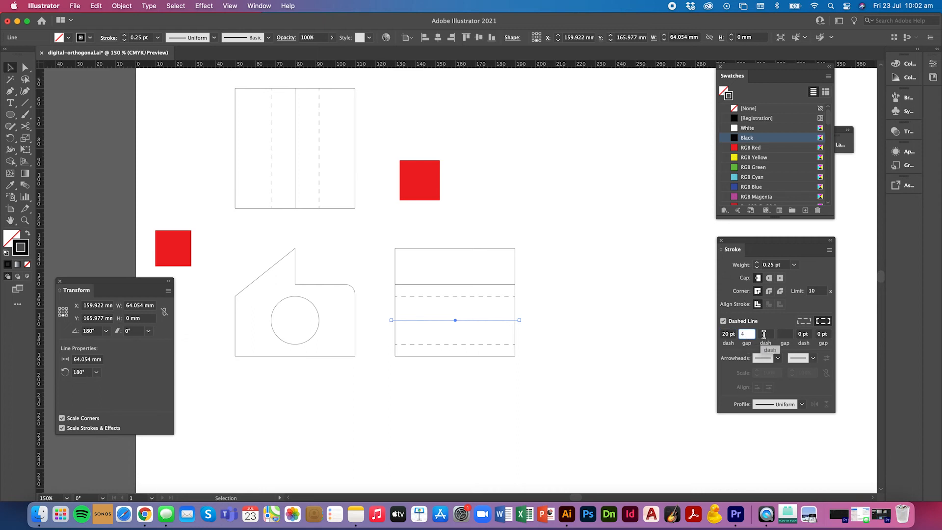
click(764, 334)
text(6)
click(782, 334)
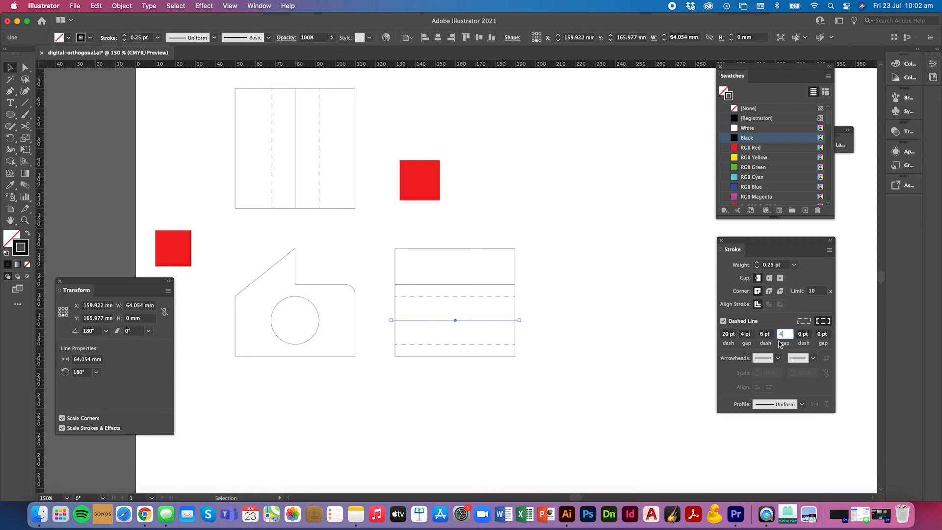
click(578, 330)
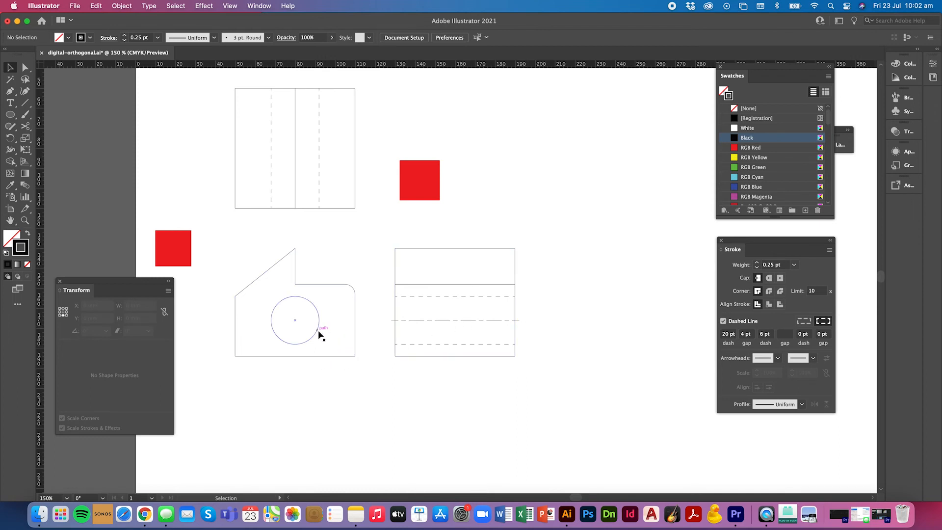
Draw a vertical line about 11 mm long above the front view's flat top edge and turn off its dashed stroke
click(25, 103)
drag(338, 234, 339, 255)
click(10, 67)
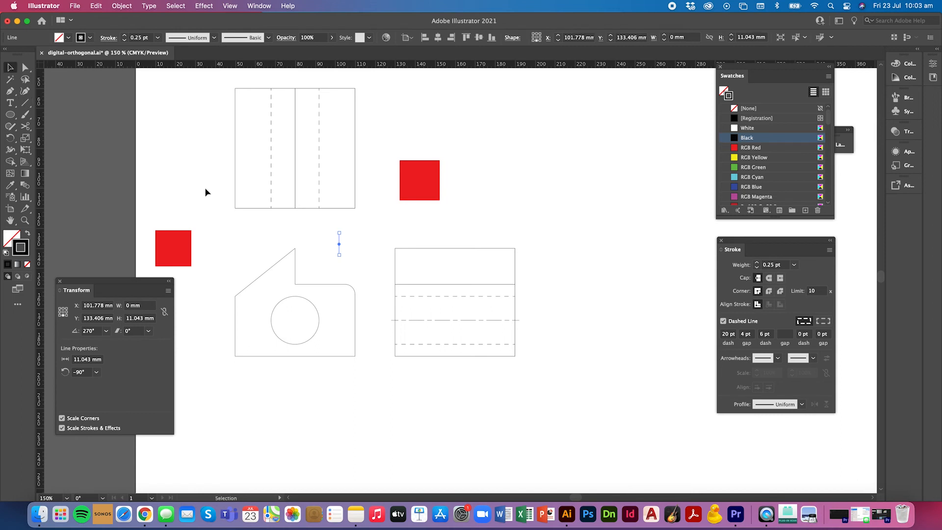
click(314, 237)
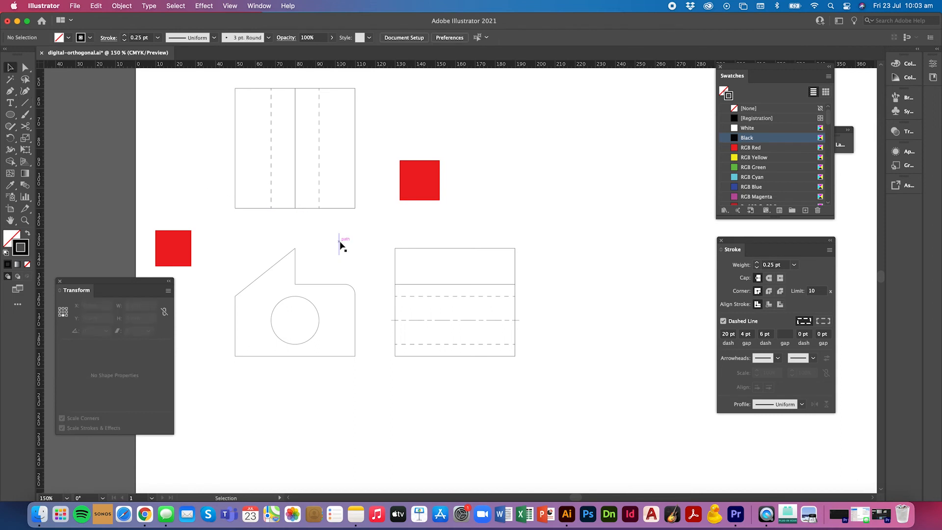
click(344, 244)
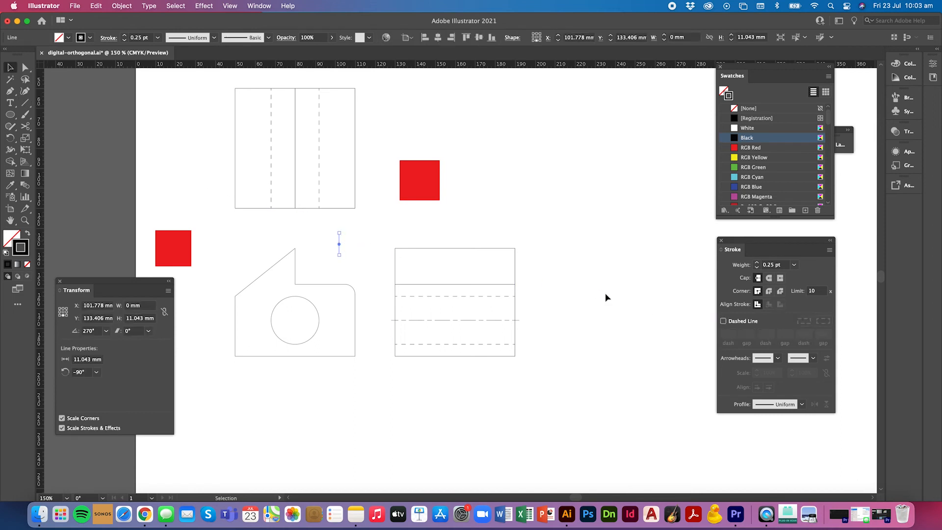
click(366, 242)
Copy the short vertical line directly below itself and shorten the copy to about 4.4 mm, leaving a small gap between them
key(super+equal)
key(super+equal)
key(super+equal)
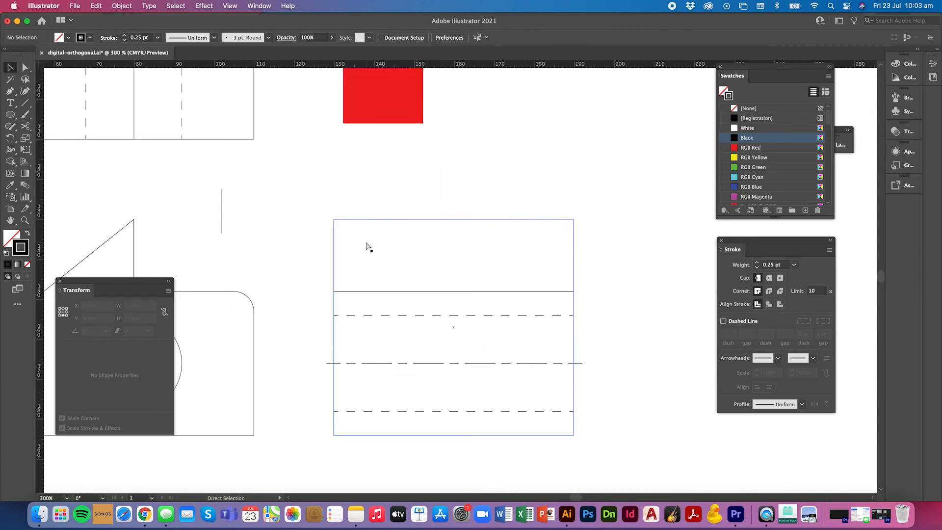
drag(205, 222, 348, 168)
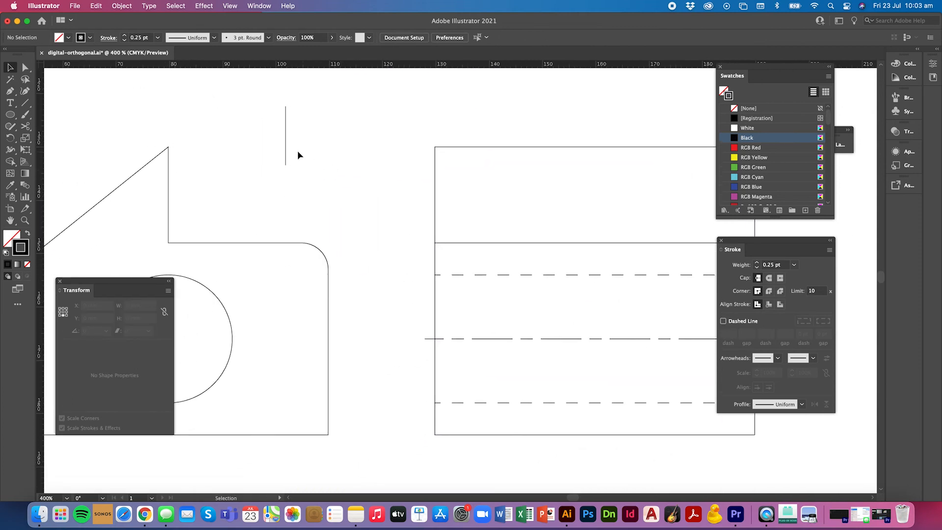
drag(286, 154, 286, 207)
drag(286, 165, 286, 202)
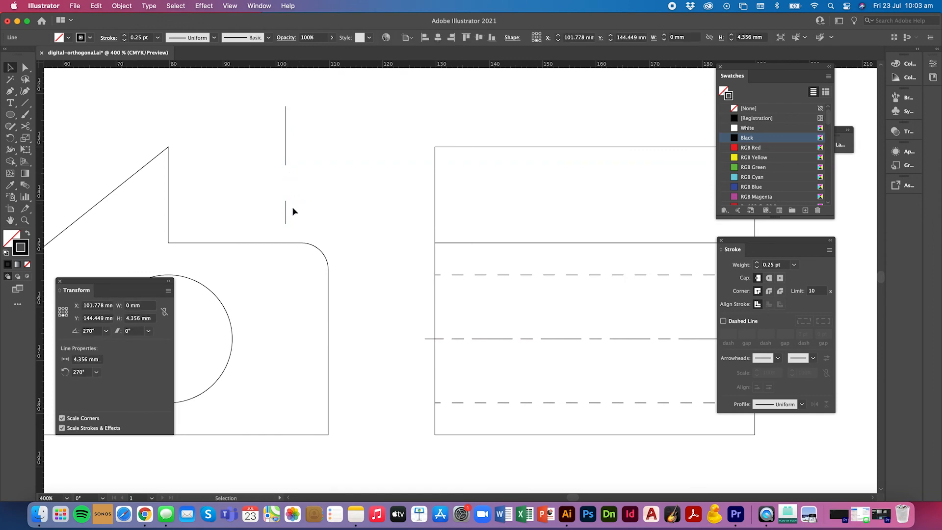
click(292, 207)
click(286, 205)
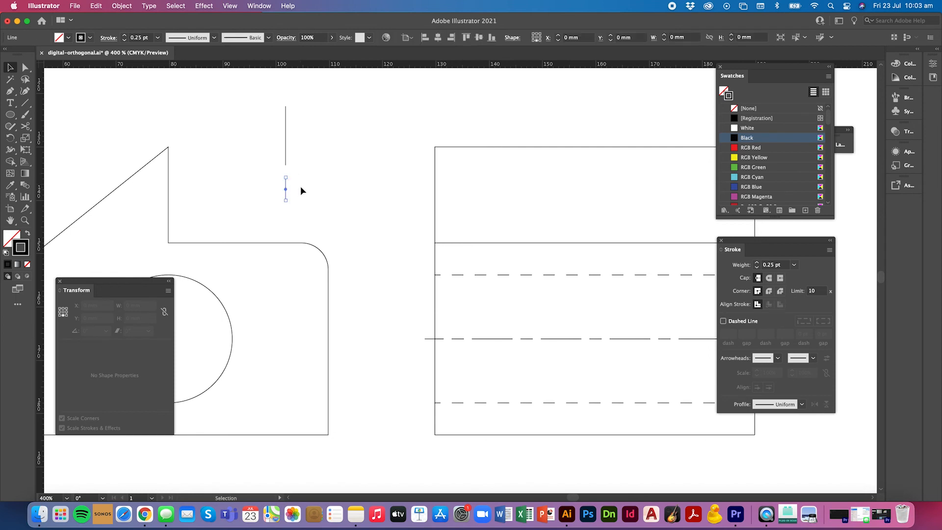
Copy the short vertical dash above the long line and group the three segments into a centre line about 24 mm tall
scroll(300, 186, up, 2)
scroll(300, 186, up, 1)
click(297, 255)
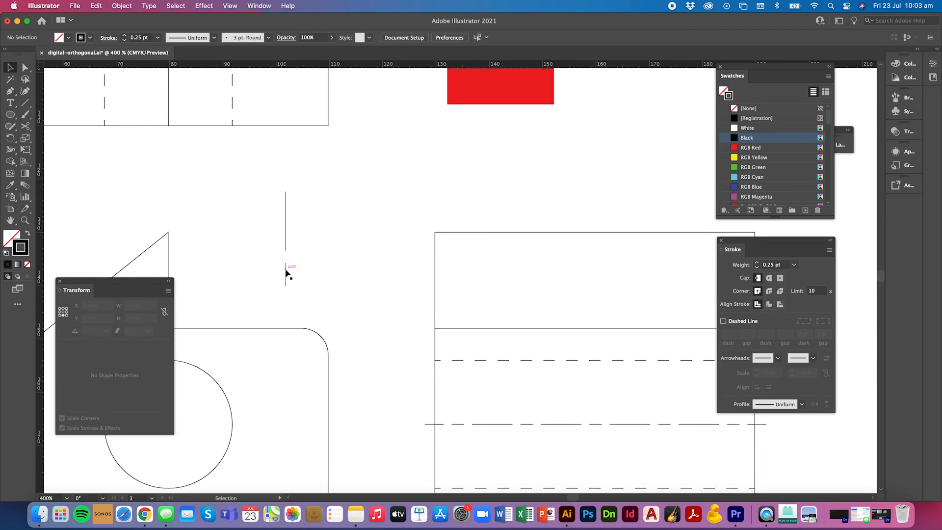
drag(286, 272, 292, 166)
click(286, 201)
drag(278, 165, 299, 273)
key(super+g)
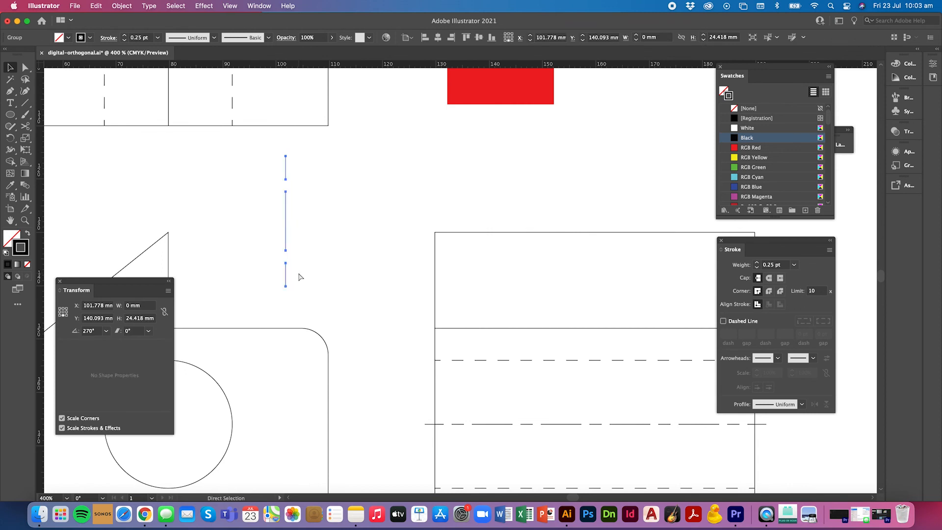
Duplicate the centre line in place, rotate the copy 90° to form a cross, and group both lines
key(super+c)
key(super+f)
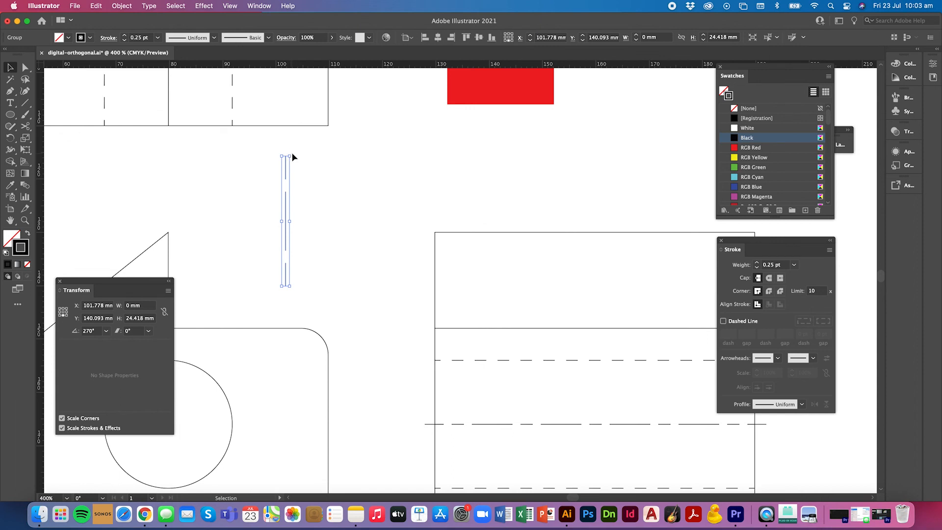
drag(290, 155, 346, 220)
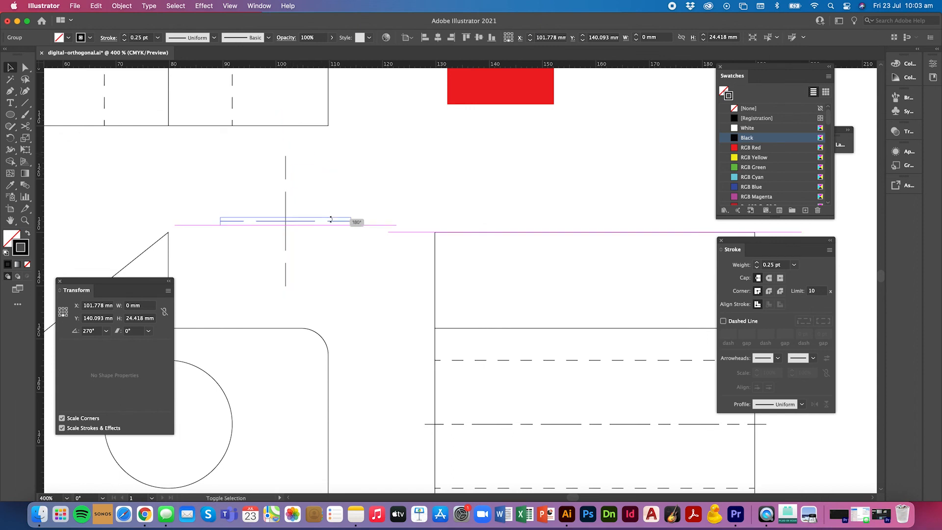
click(326, 269)
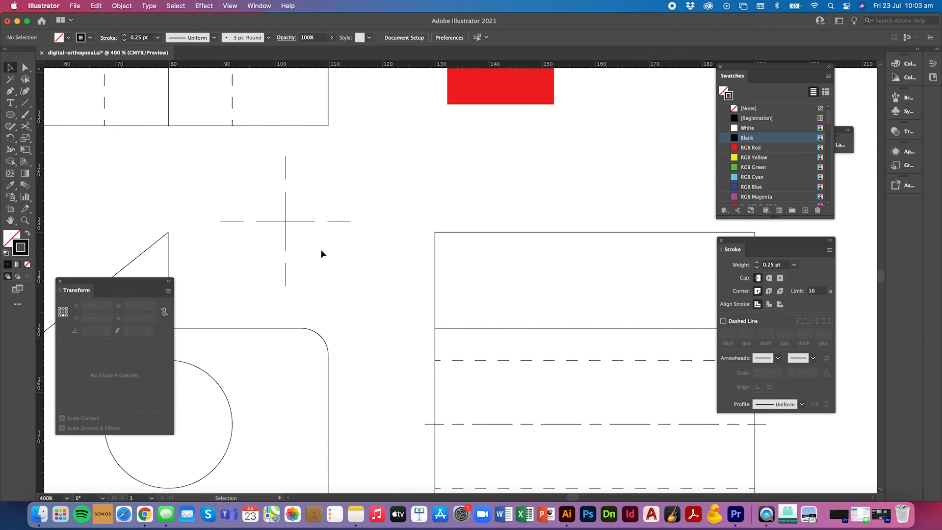
click(285, 214)
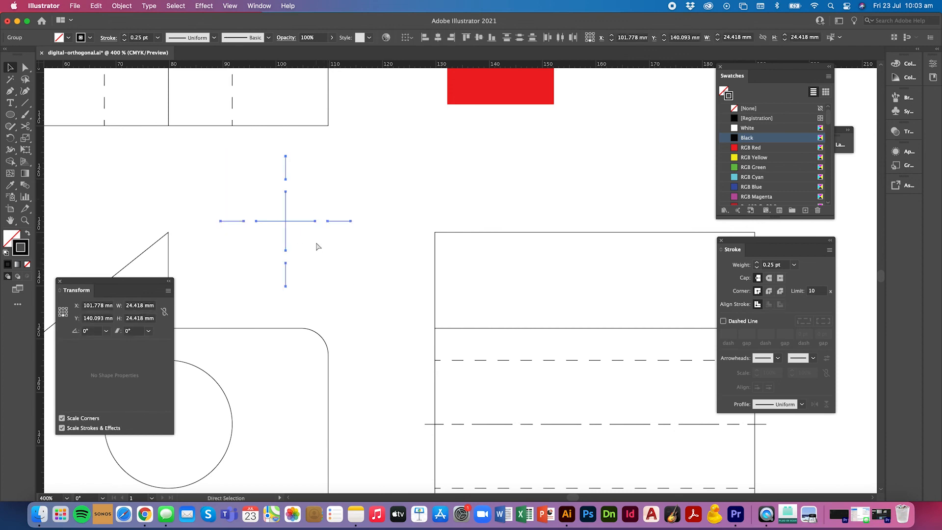
Move the centre mark onto the centre of the front view's circle and enlarge it to about 28 mm, past the circle's edge
key(super+minus)
key(super+minus)
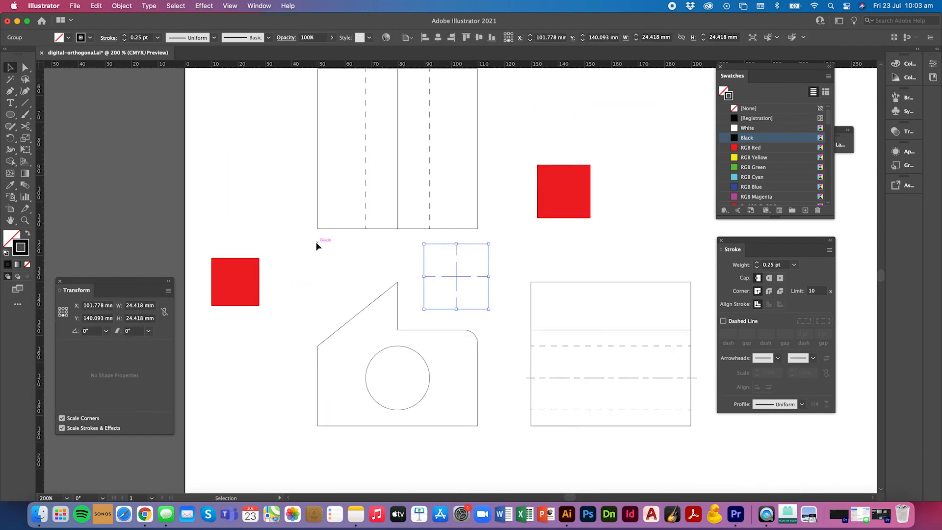
drag(440, 259, 384, 362)
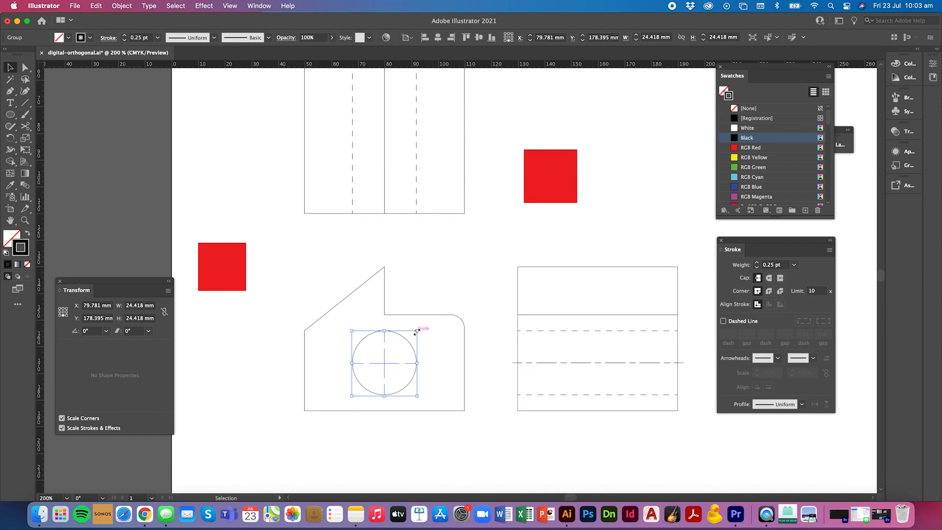
drag(417, 331, 423, 325)
click(492, 302)
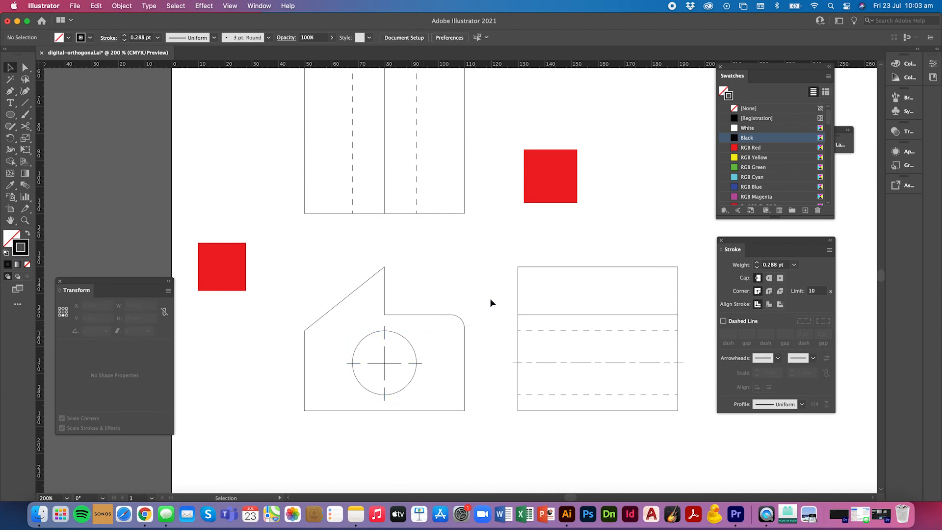
Move the red square beside the top view out to the artboard's left edge, level with the top view
key(super+minus)
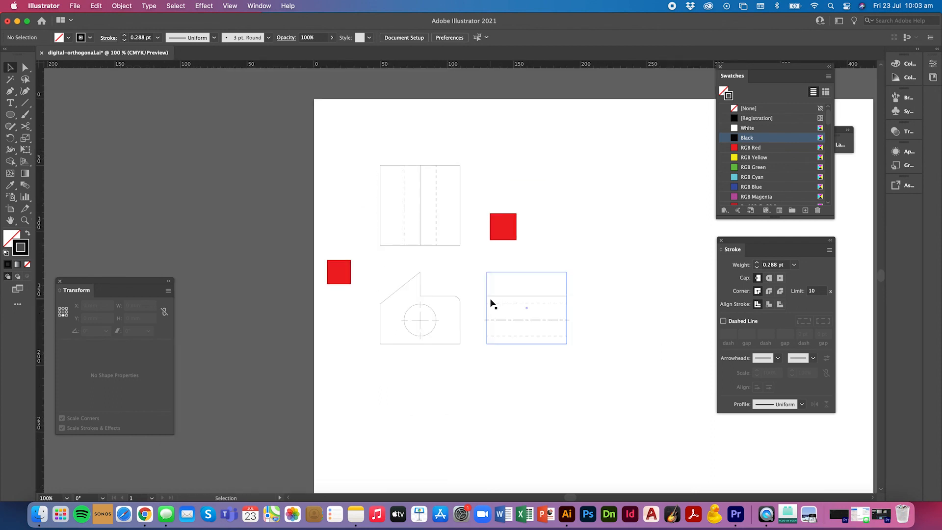
scroll(492, 302, right, 3)
scroll(492, 303, right, 3)
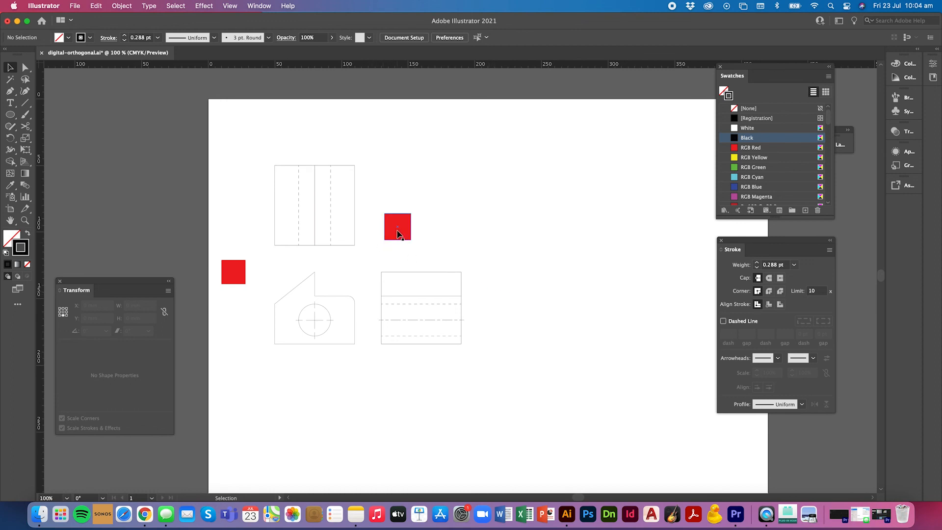
drag(397, 231, 207, 183)
Set the stroke weight of all lines in the top, front and side views to 1 pt
mouse_move(262, 157)
mouse_down()
mouse_move(318, 239)
mouse_move(425, 351)
mouse_move(489, 360)
mouse_up()
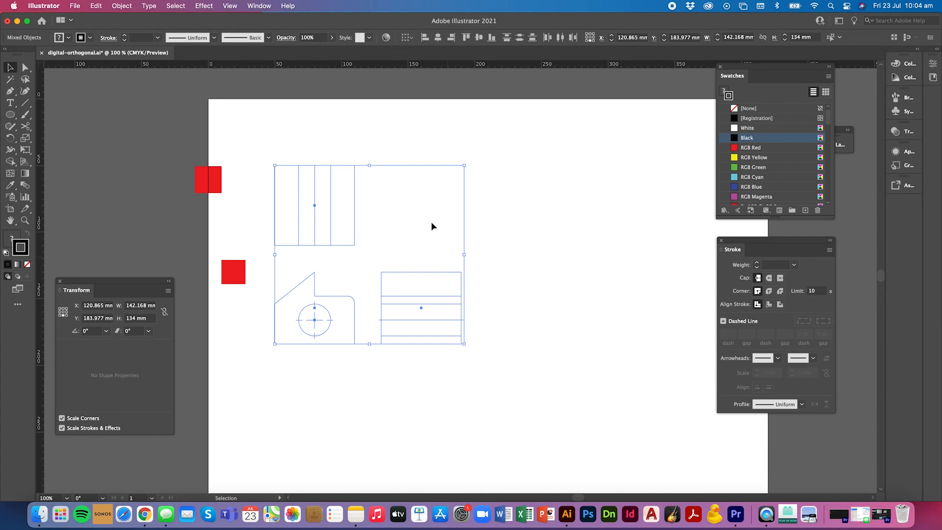
click(158, 38)
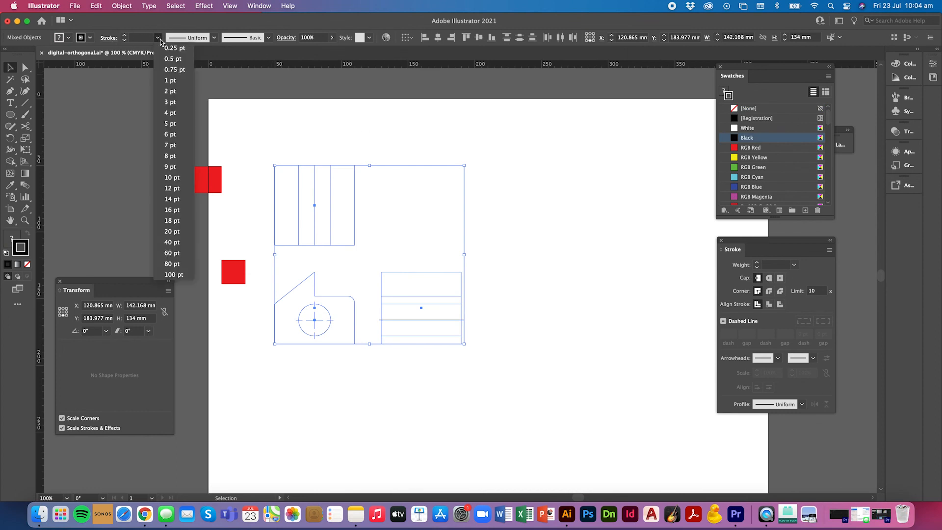
click(170, 80)
click(534, 206)
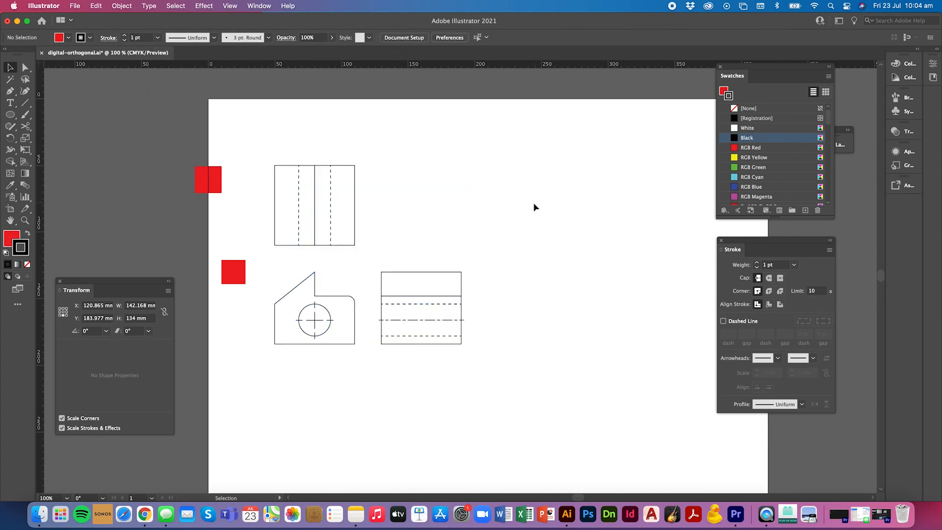
Set the stroke weight of the side view's centre line and the circle's centre mark to 0.5 pt
click(435, 320)
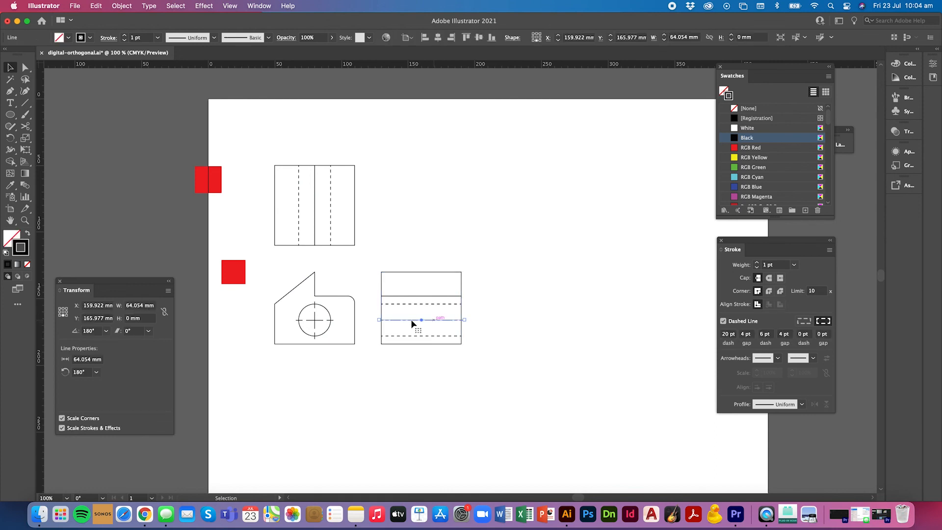
shift+click(314, 321)
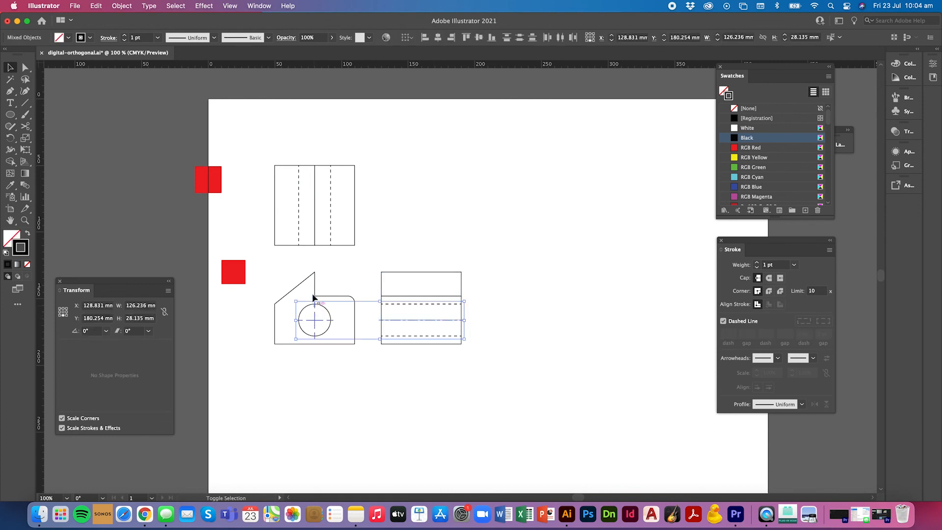
click(158, 38)
click(173, 58)
click(475, 206)
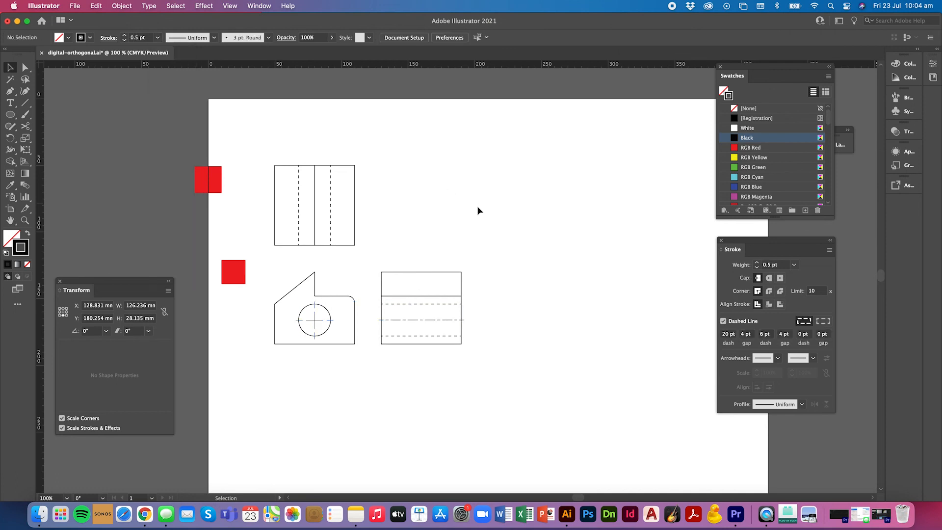
scroll(468, 216, left, 3)
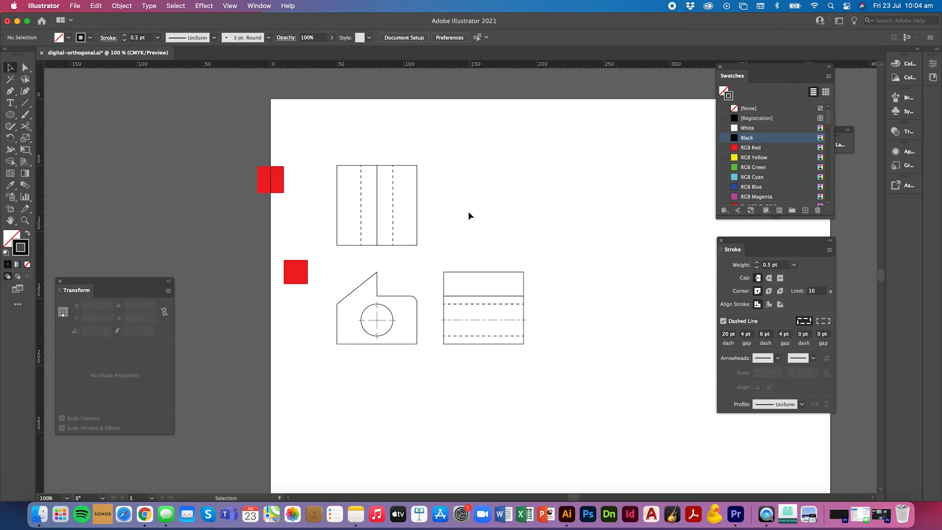
key(a)
key(super+equal)
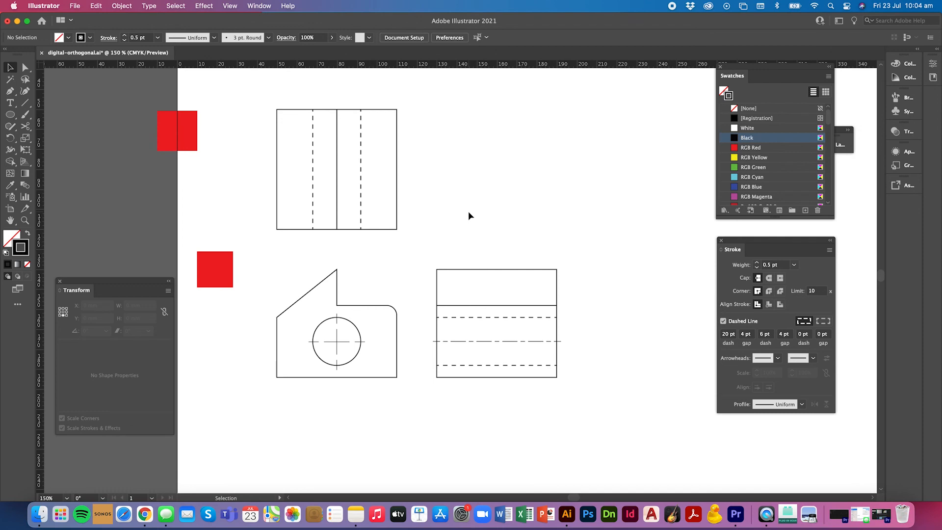